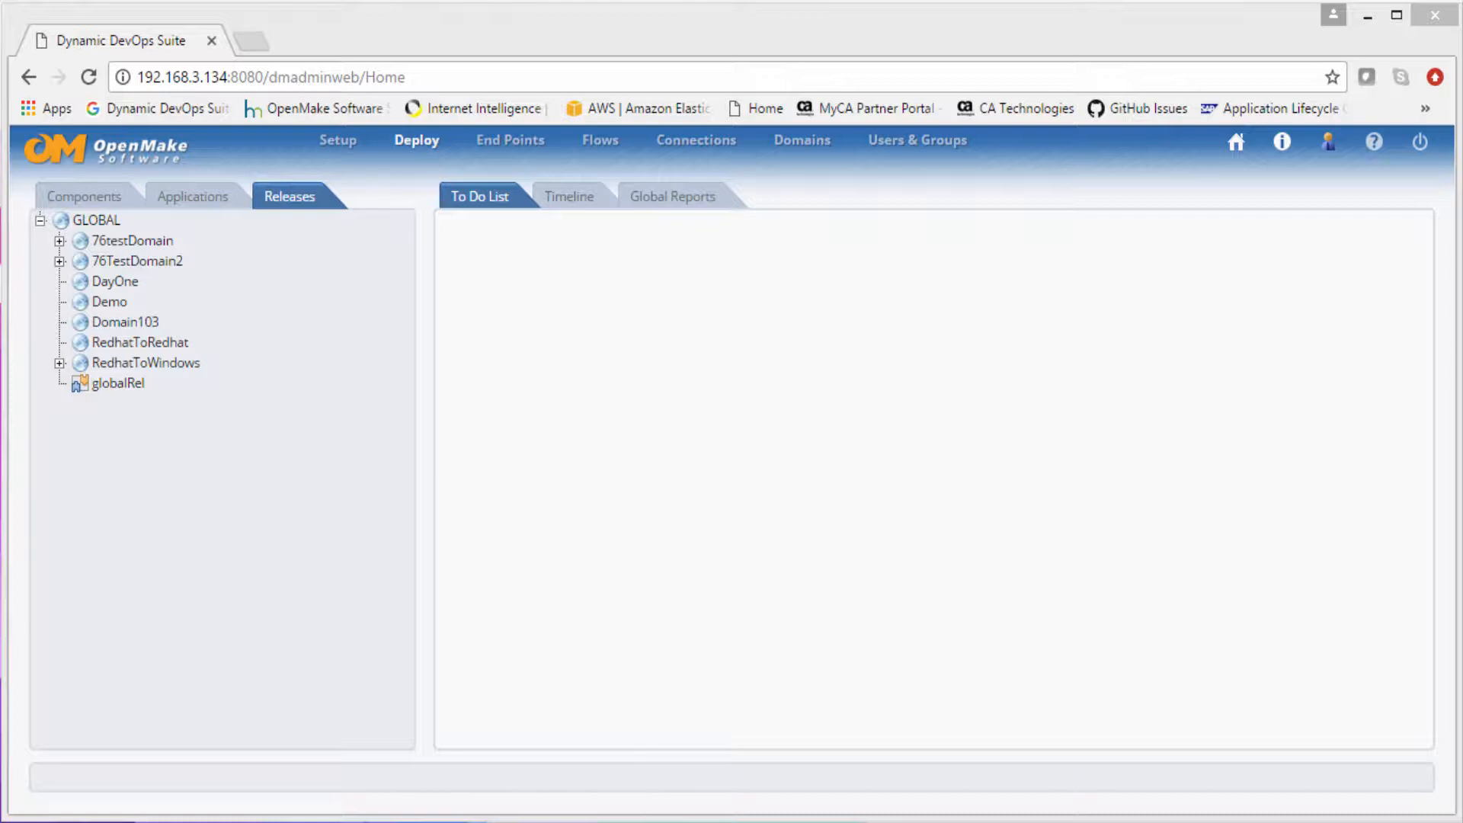
Step: Begin a new procedure in the DayOne domain among the flows' functions and procedures, and name it startProc
click(598, 139)
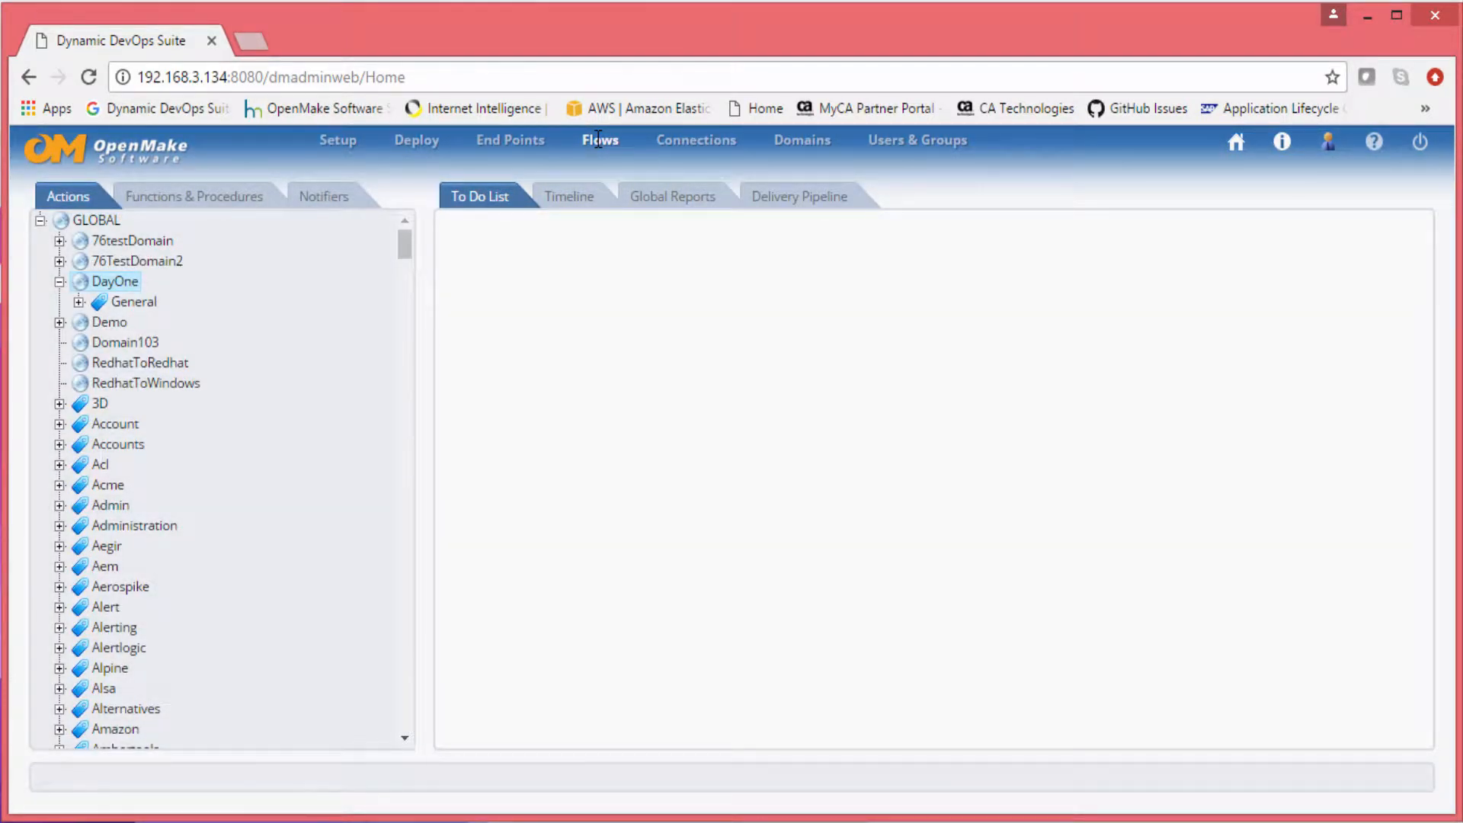
click(164, 196)
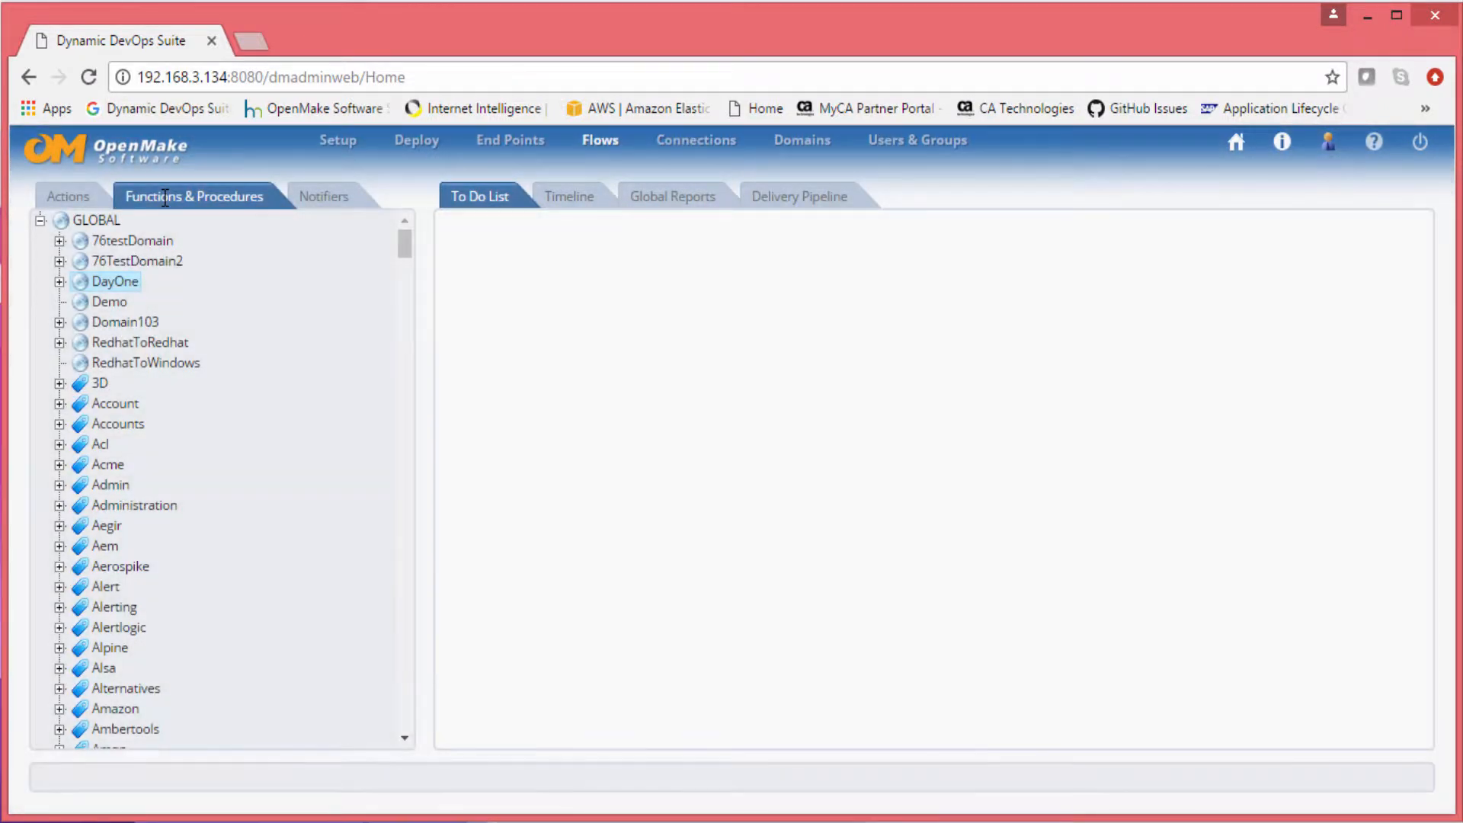
right_click(100, 292)
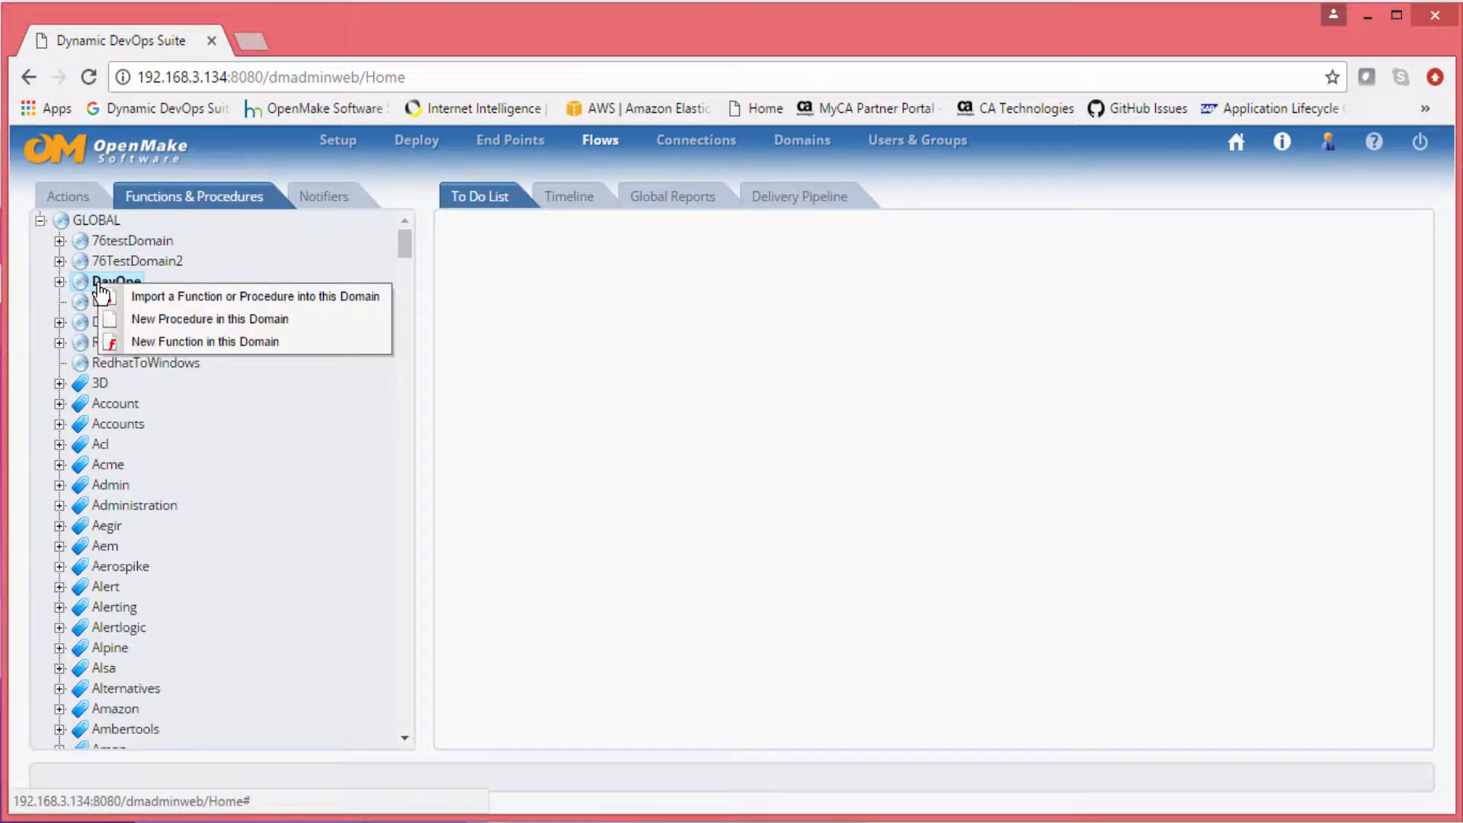
click(180, 319)
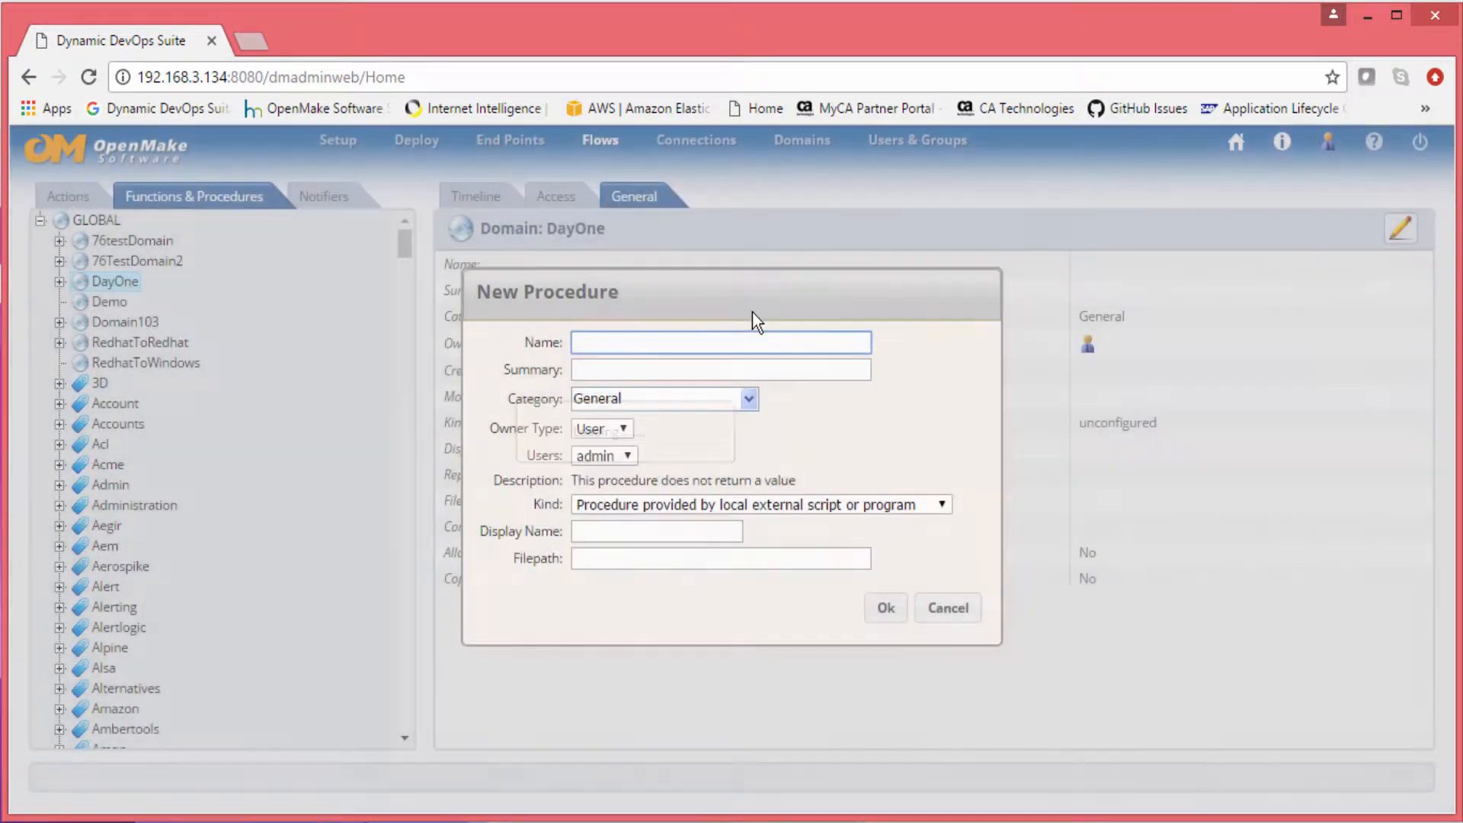
text(st)
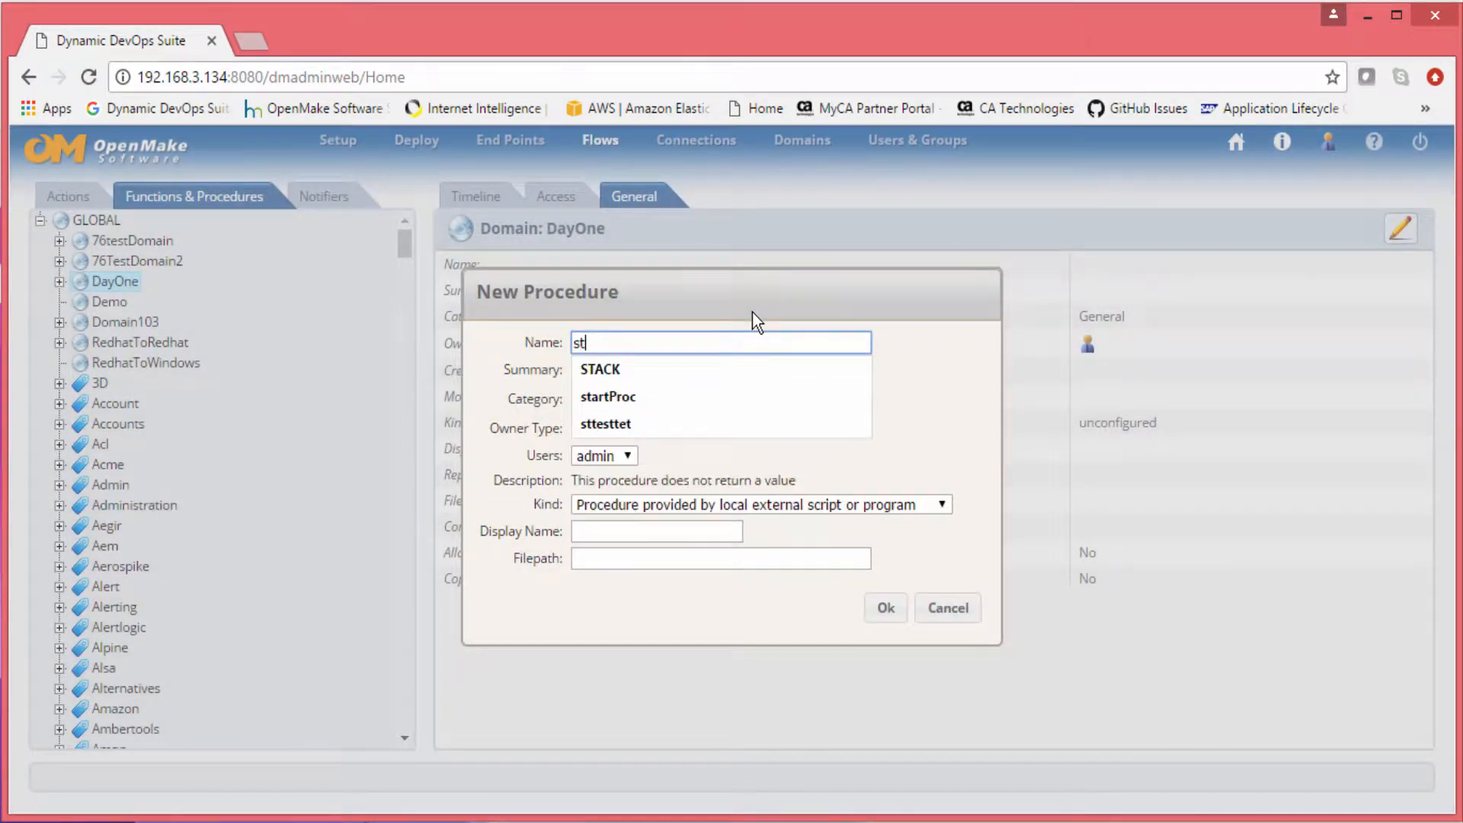
text(artP)
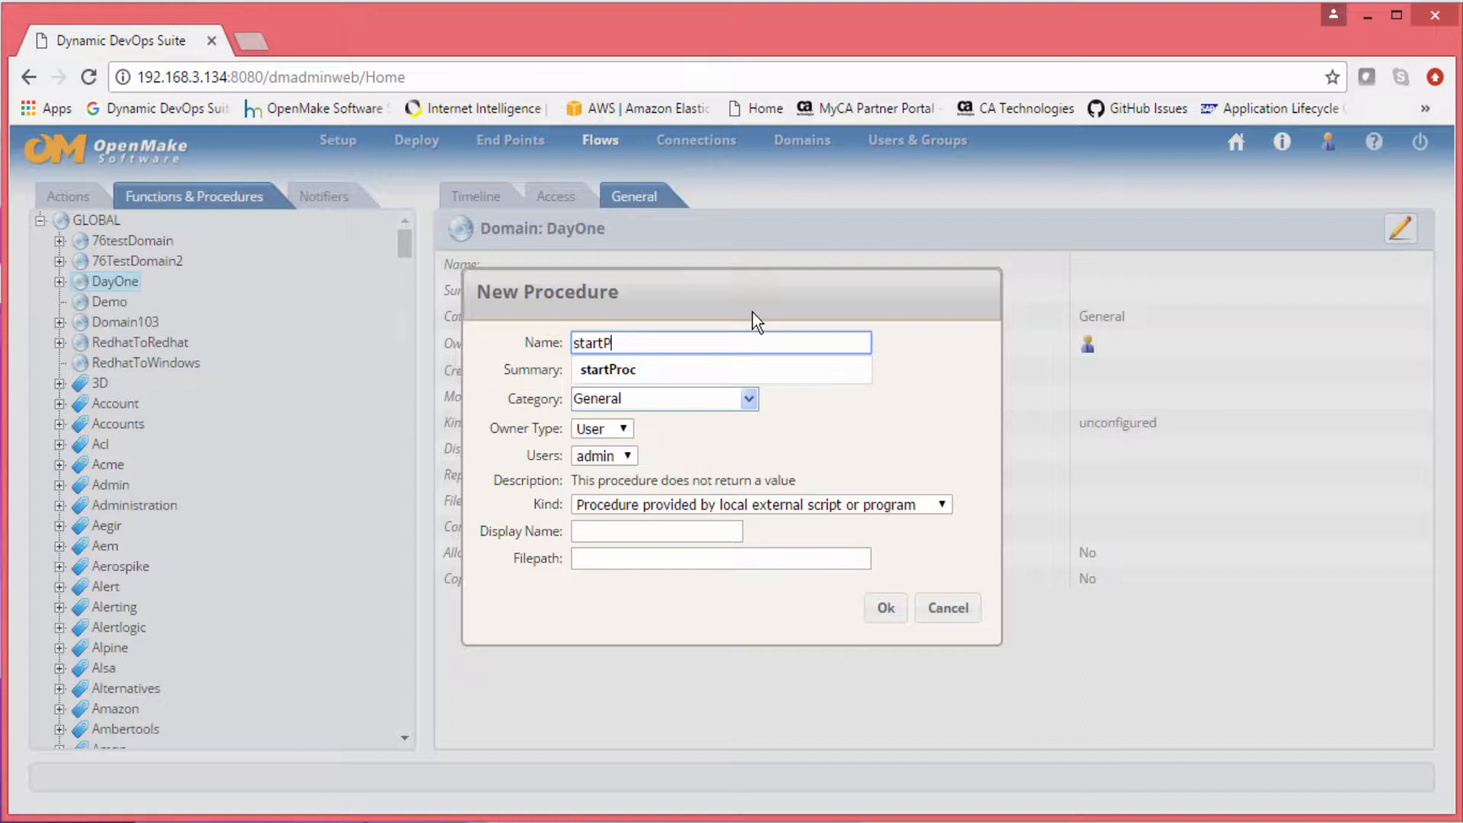
text(roc)
Step: Set the procedure's category to Alert and its kind to DMScript Procedure in database, and create it
click(748, 398)
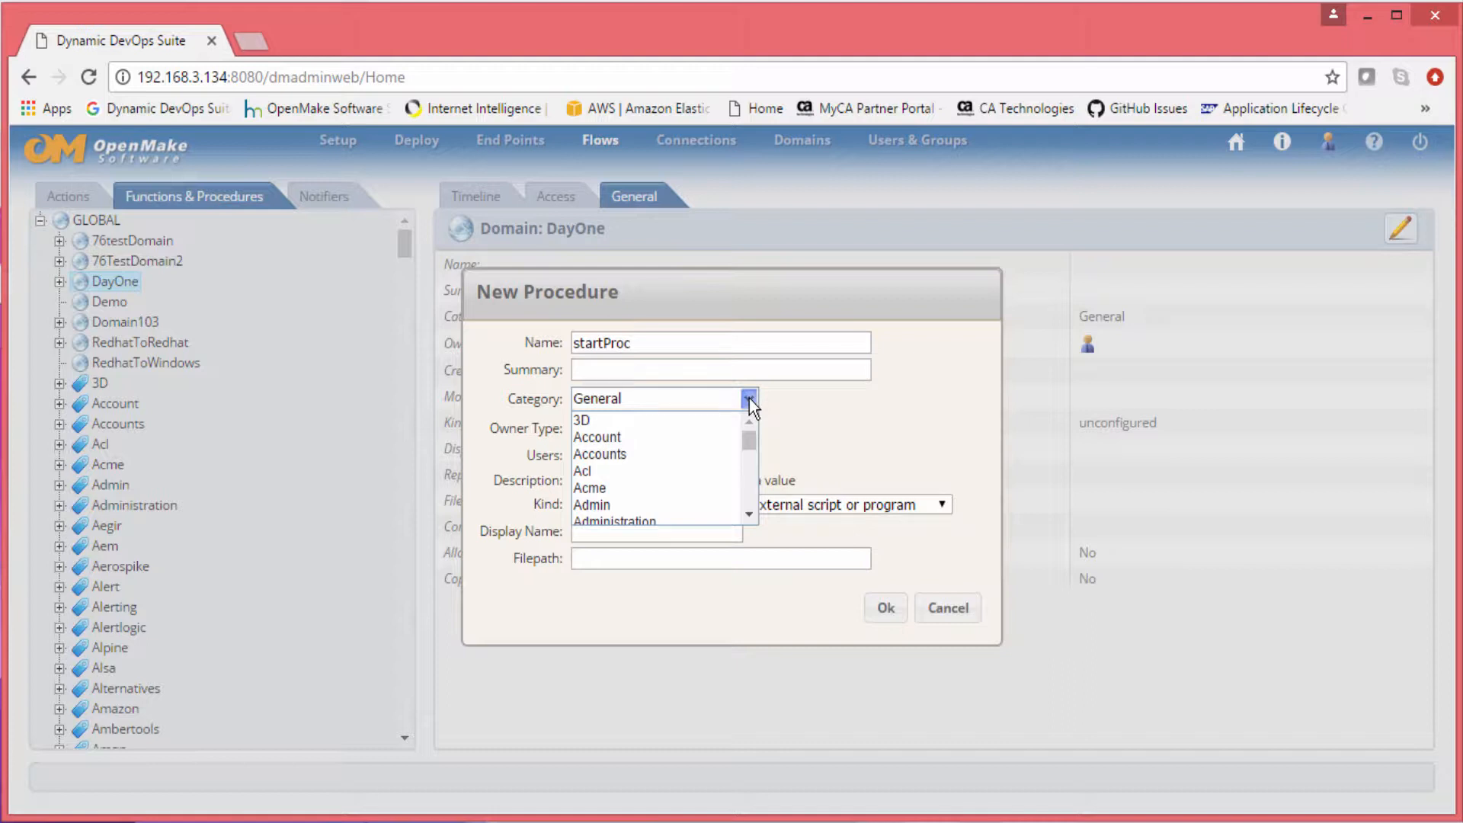
click(749, 513)
click(749, 514)
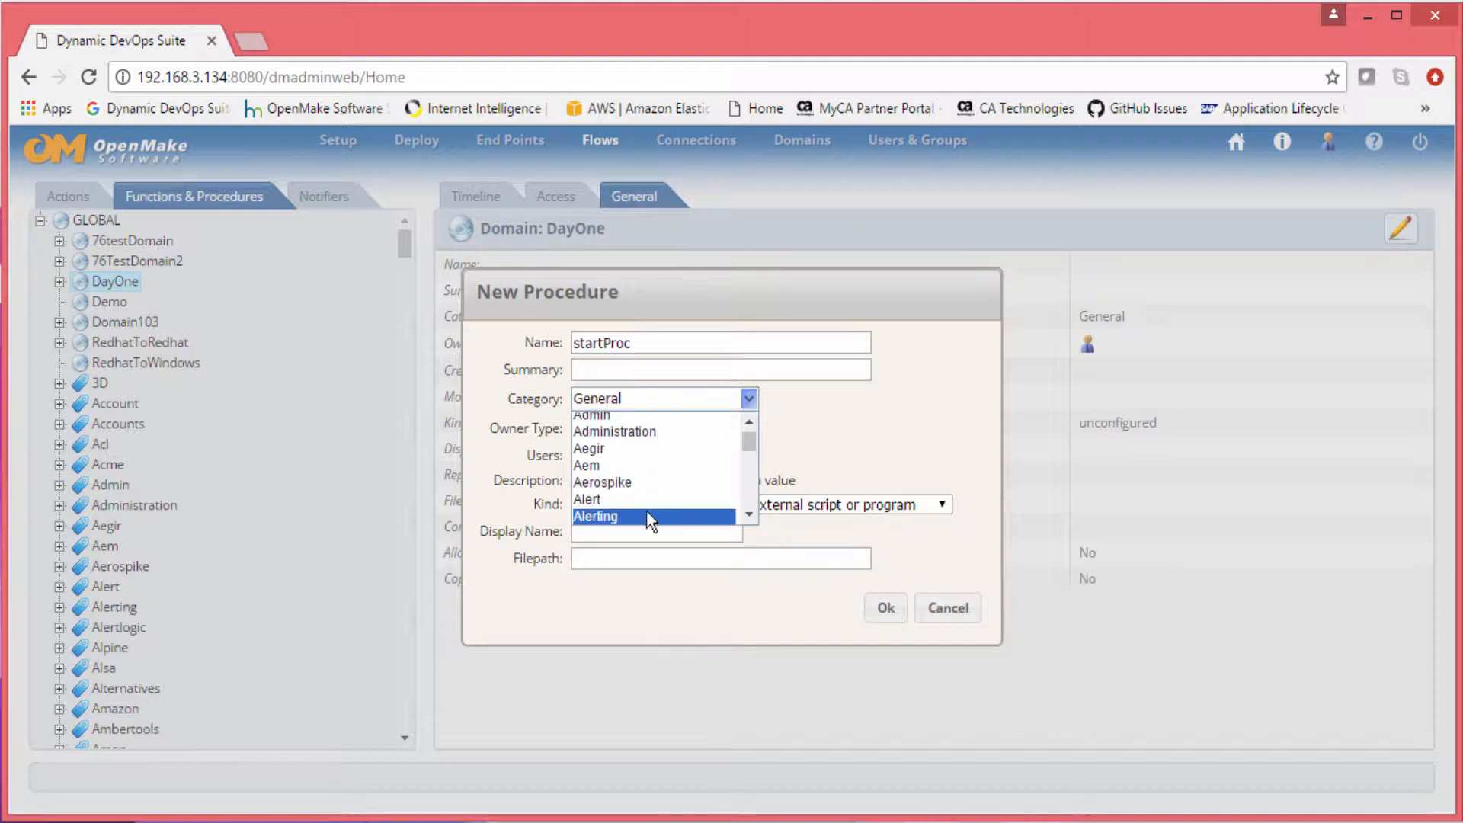
click(607, 499)
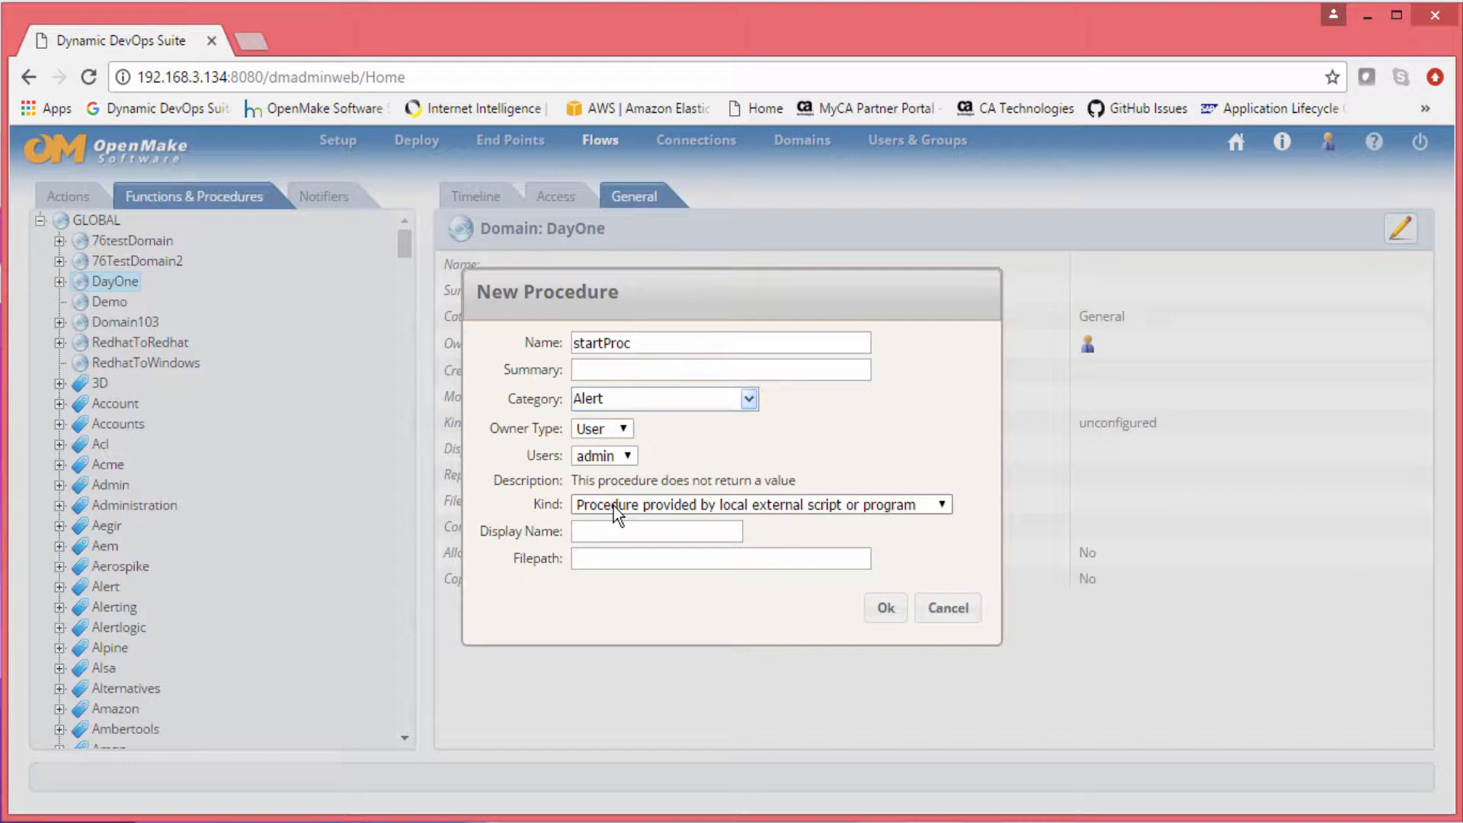
click(614, 506)
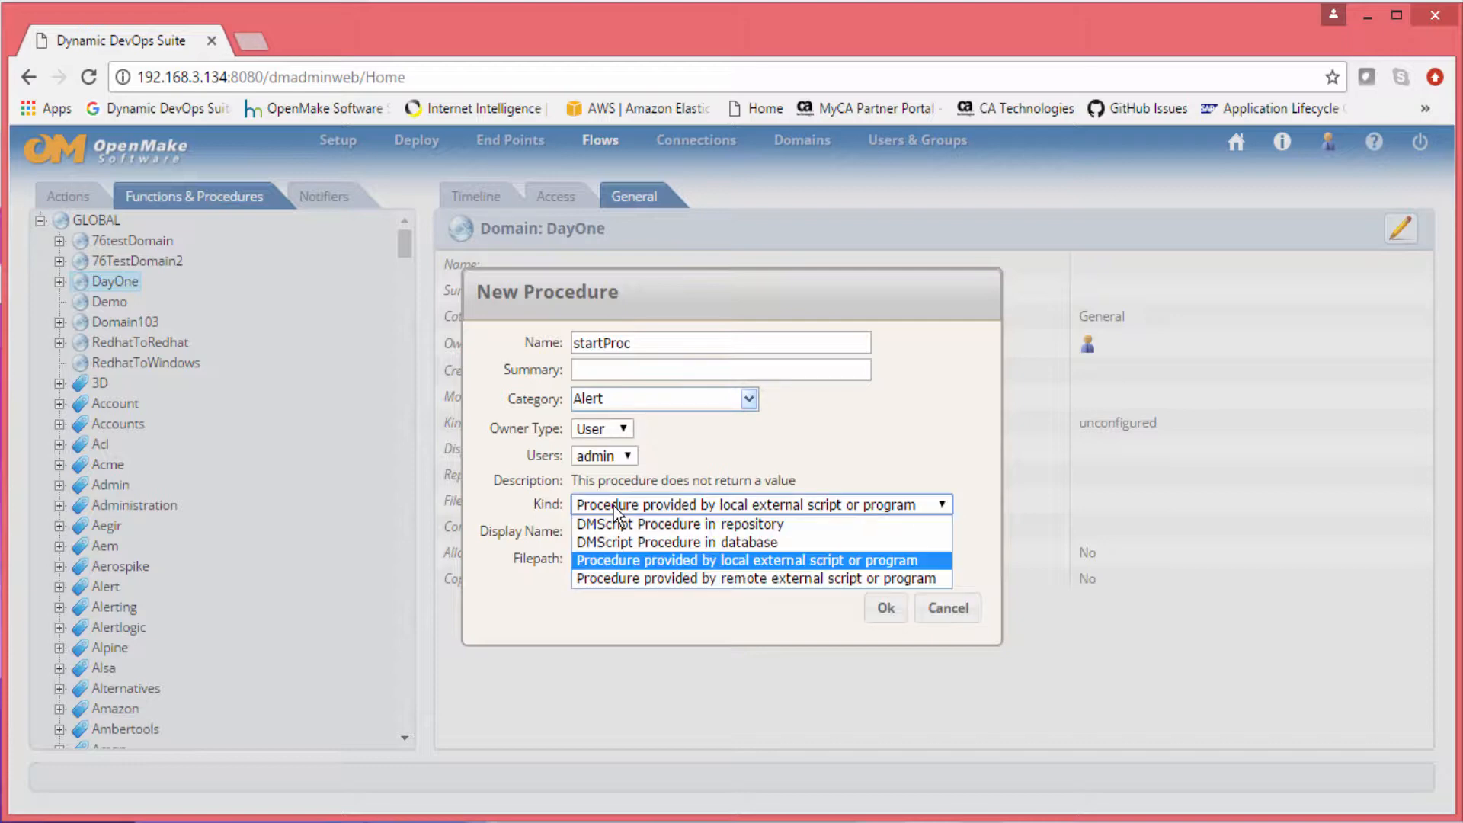
click(633, 541)
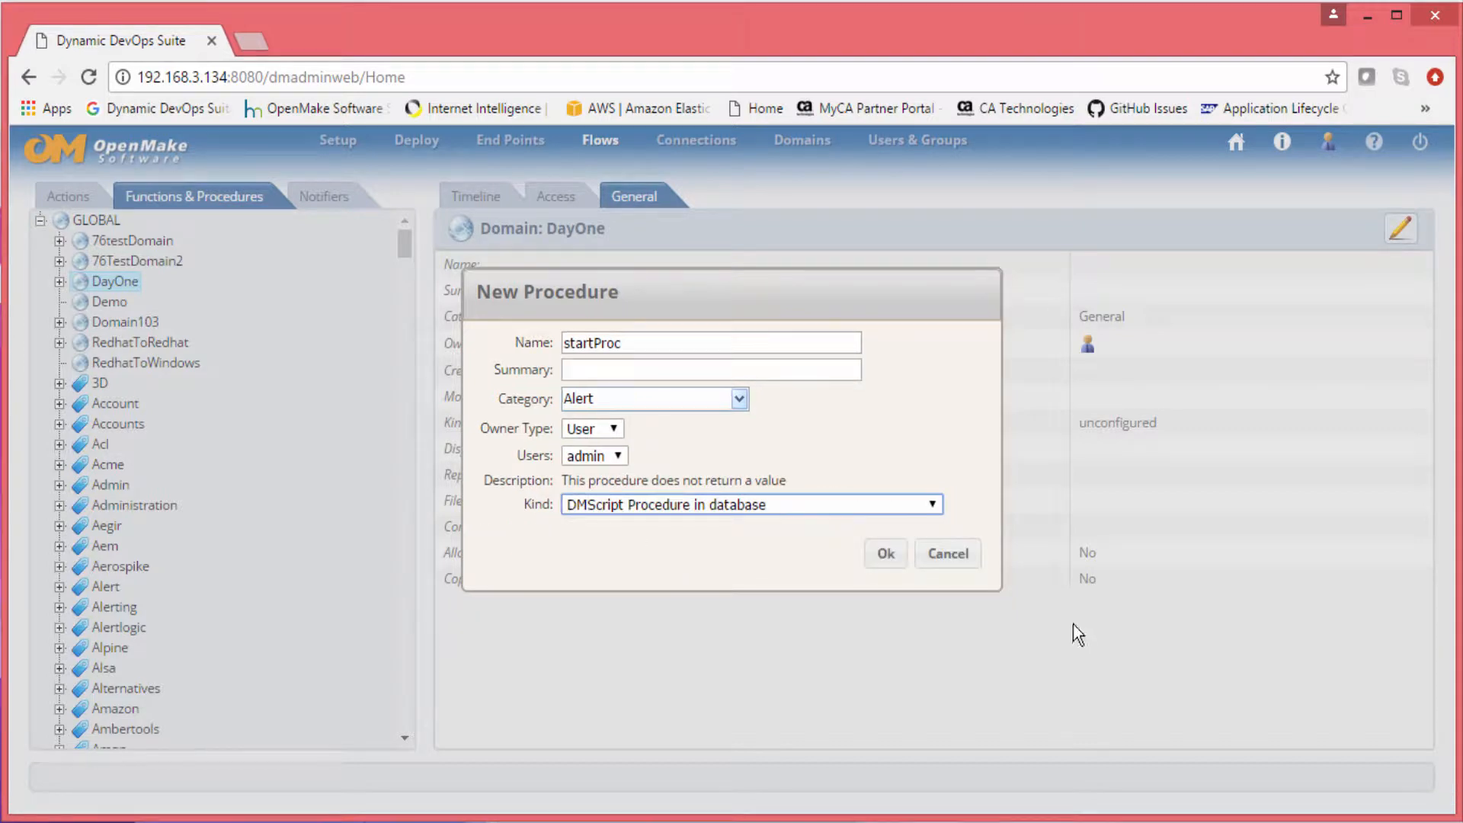
click(886, 555)
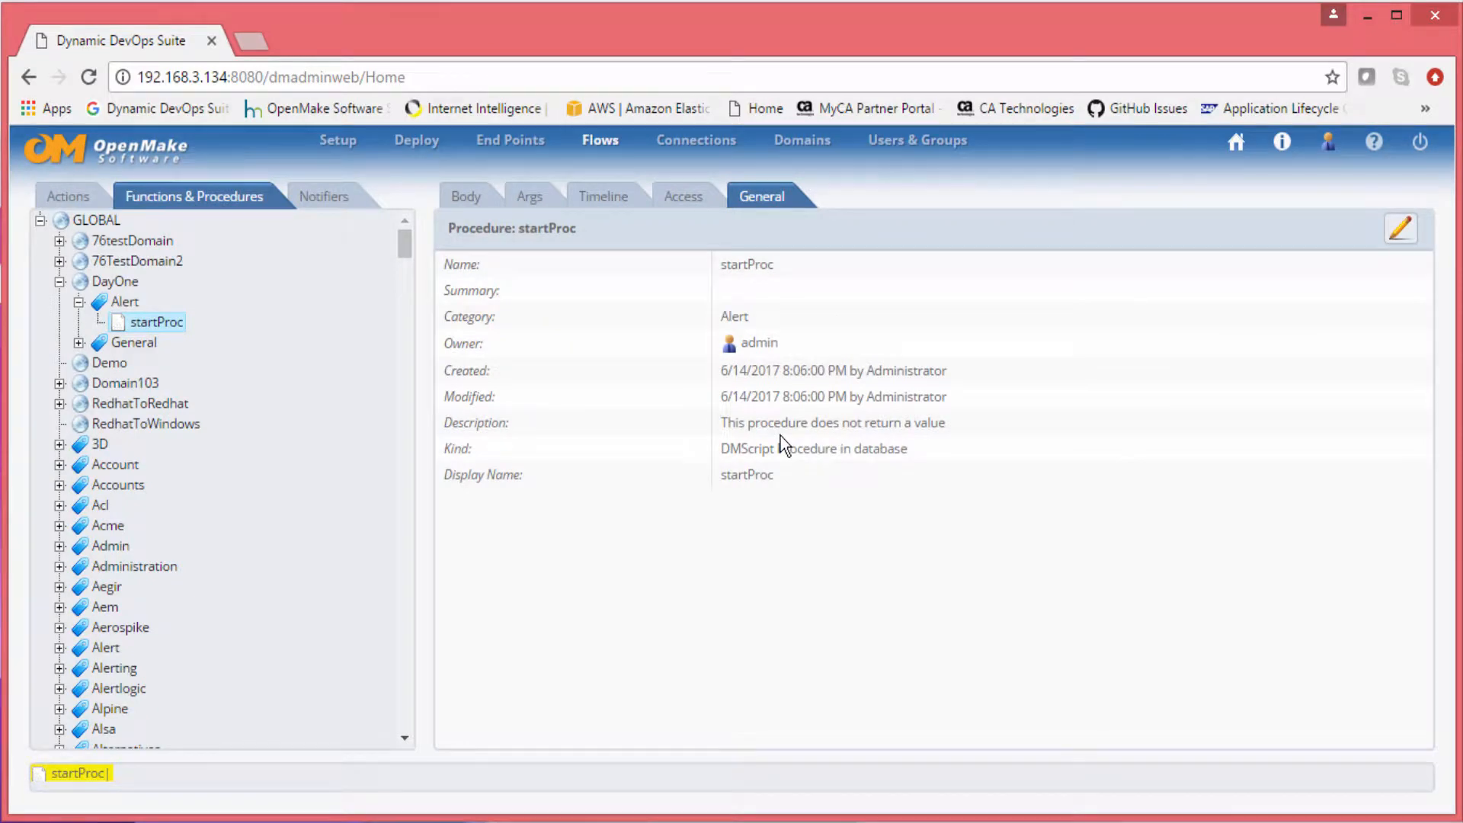
Step: Save echo "Starting"; as the body of startProc and return to the procedure's general details
click(467, 196)
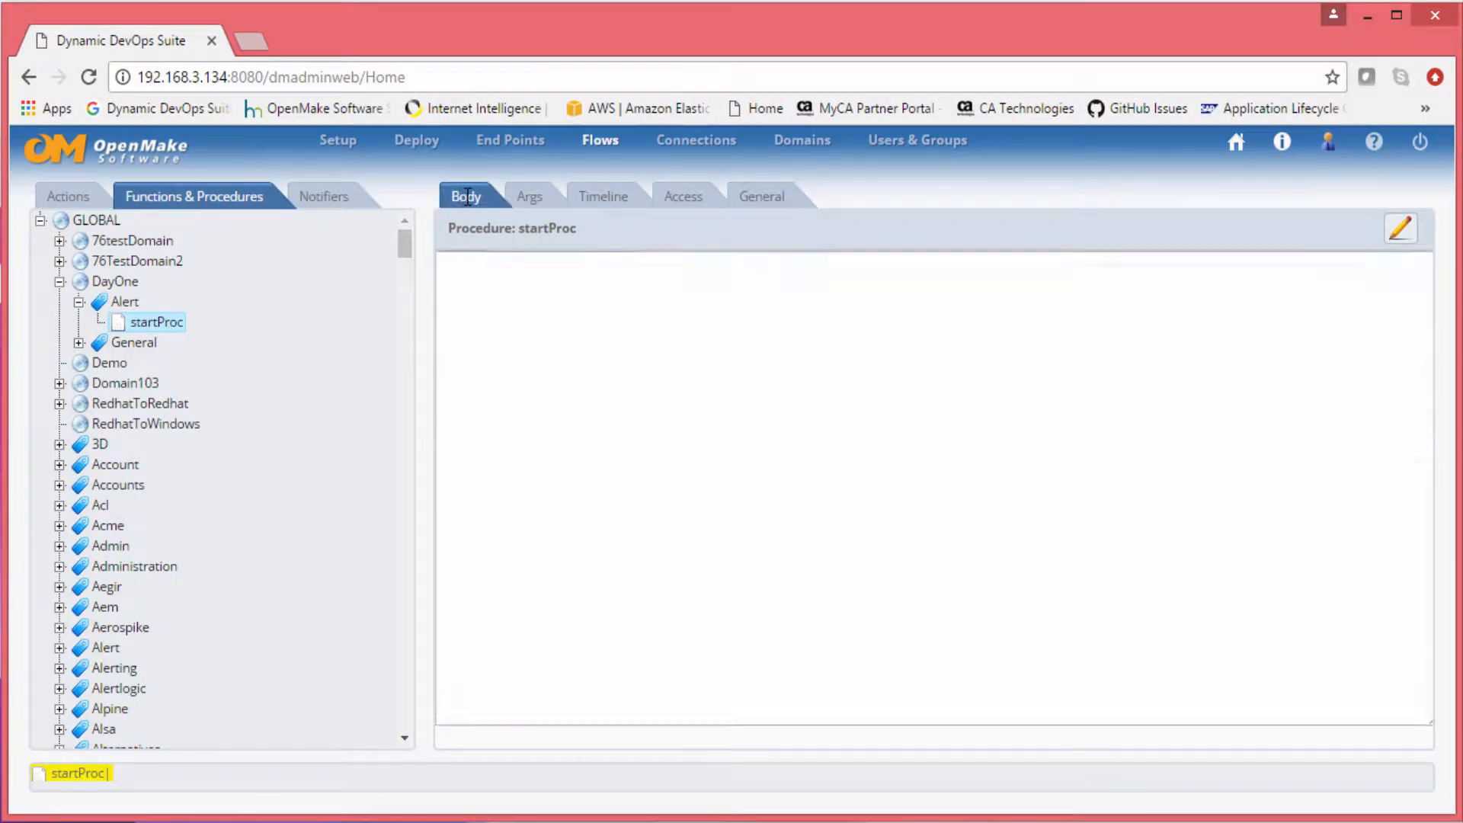
click(1399, 236)
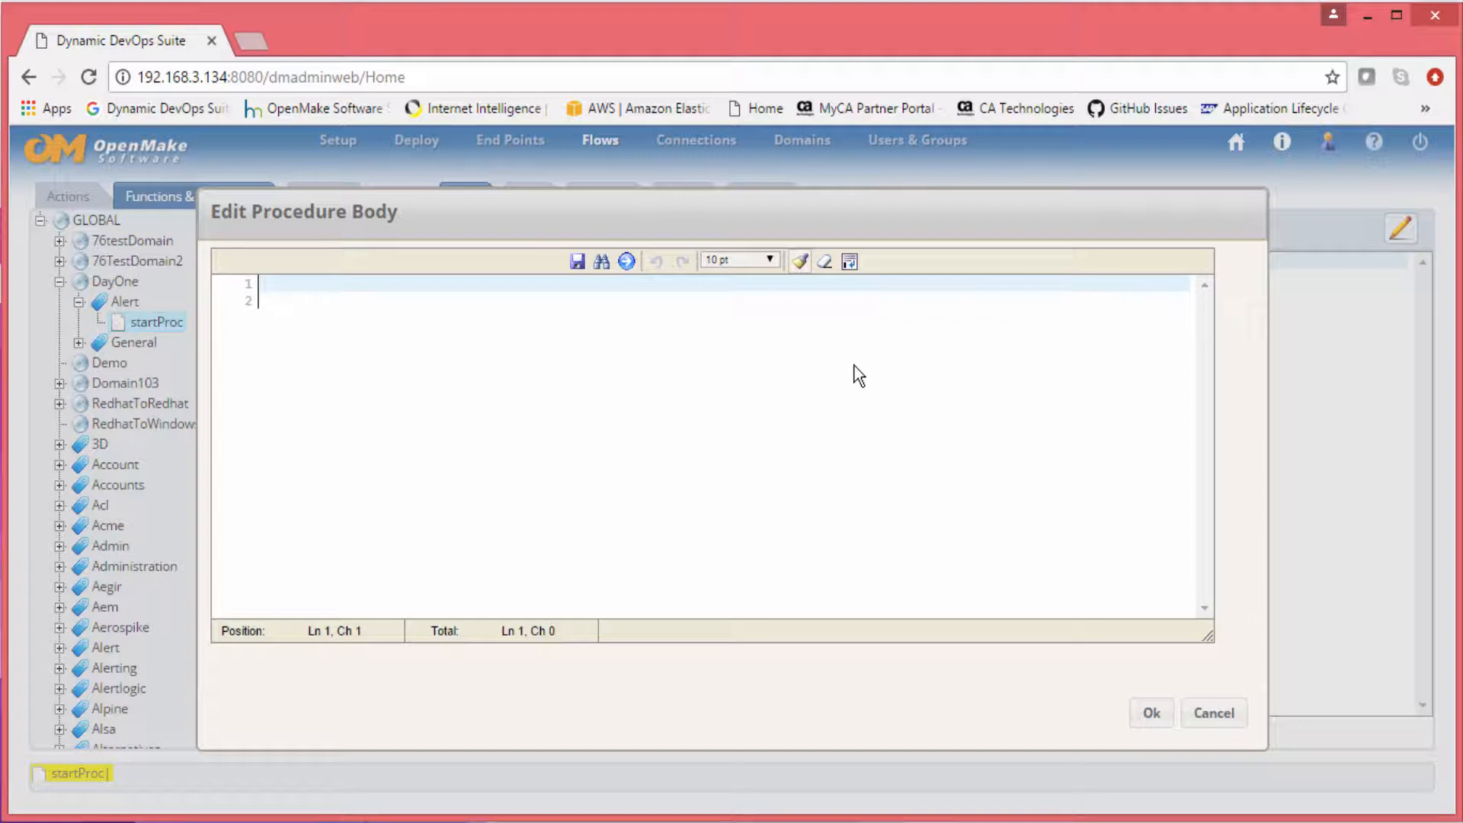
text(echo "Starting";)
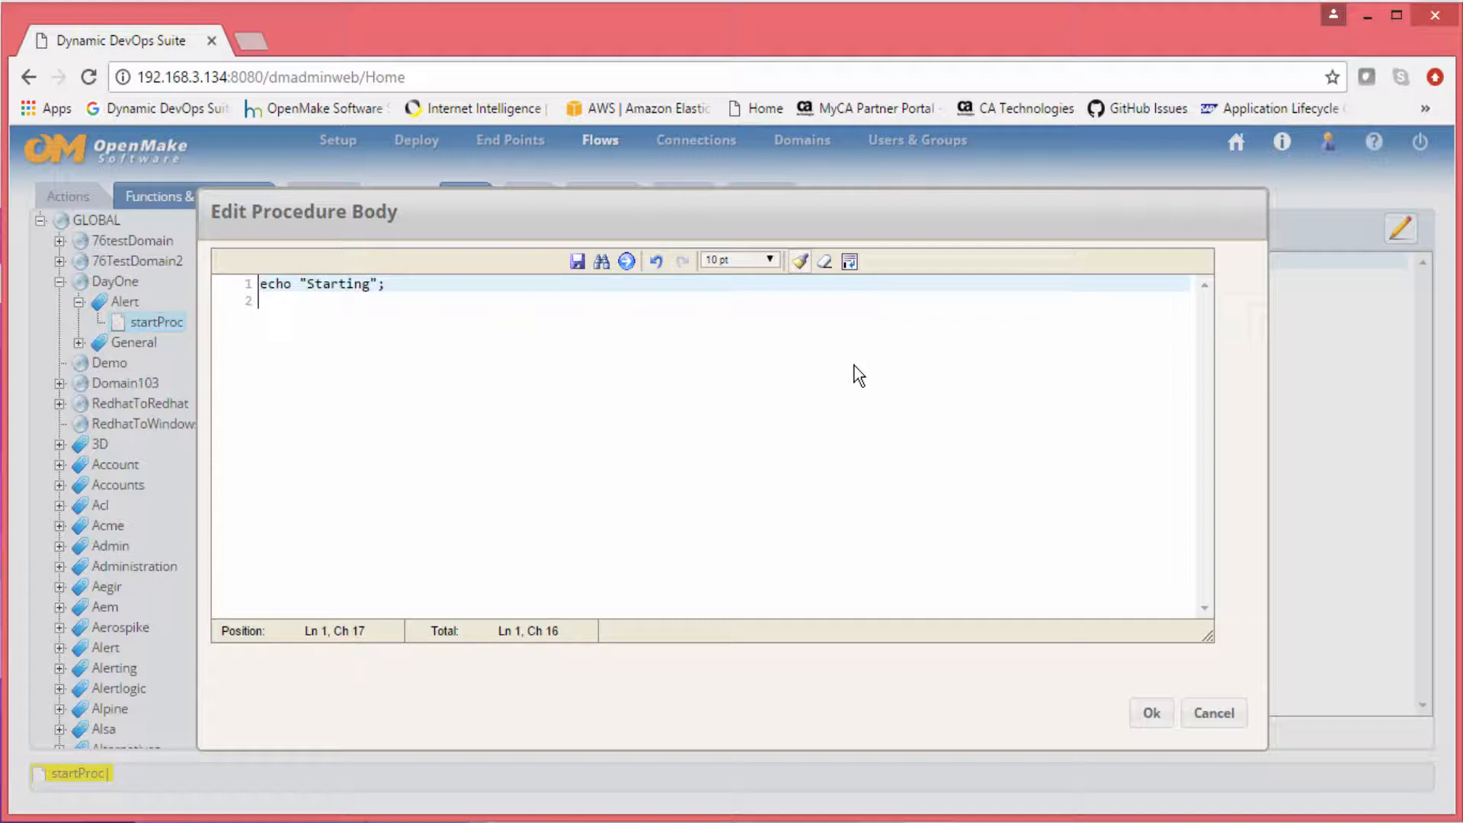
click(1148, 716)
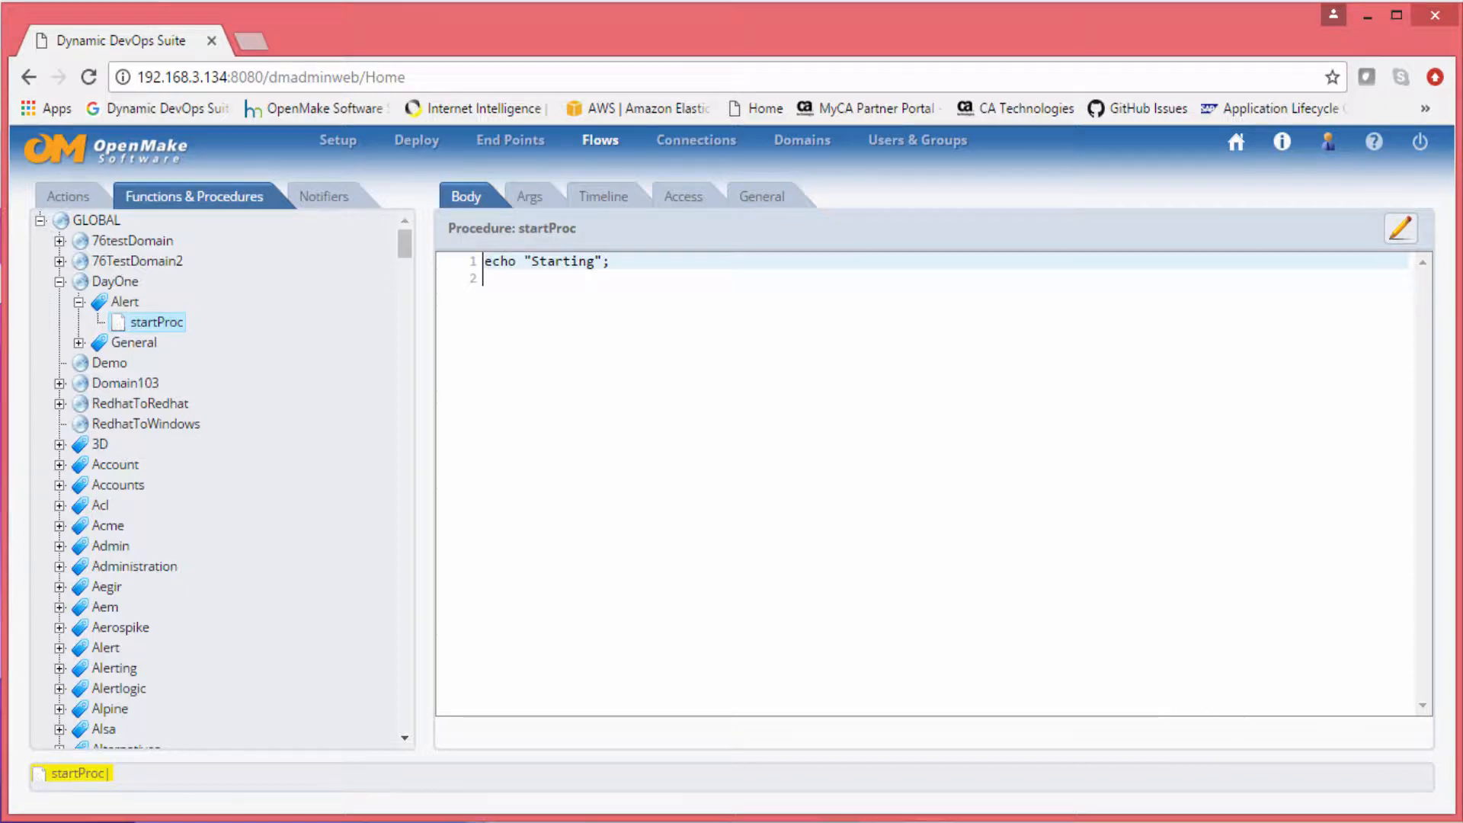
click(761, 196)
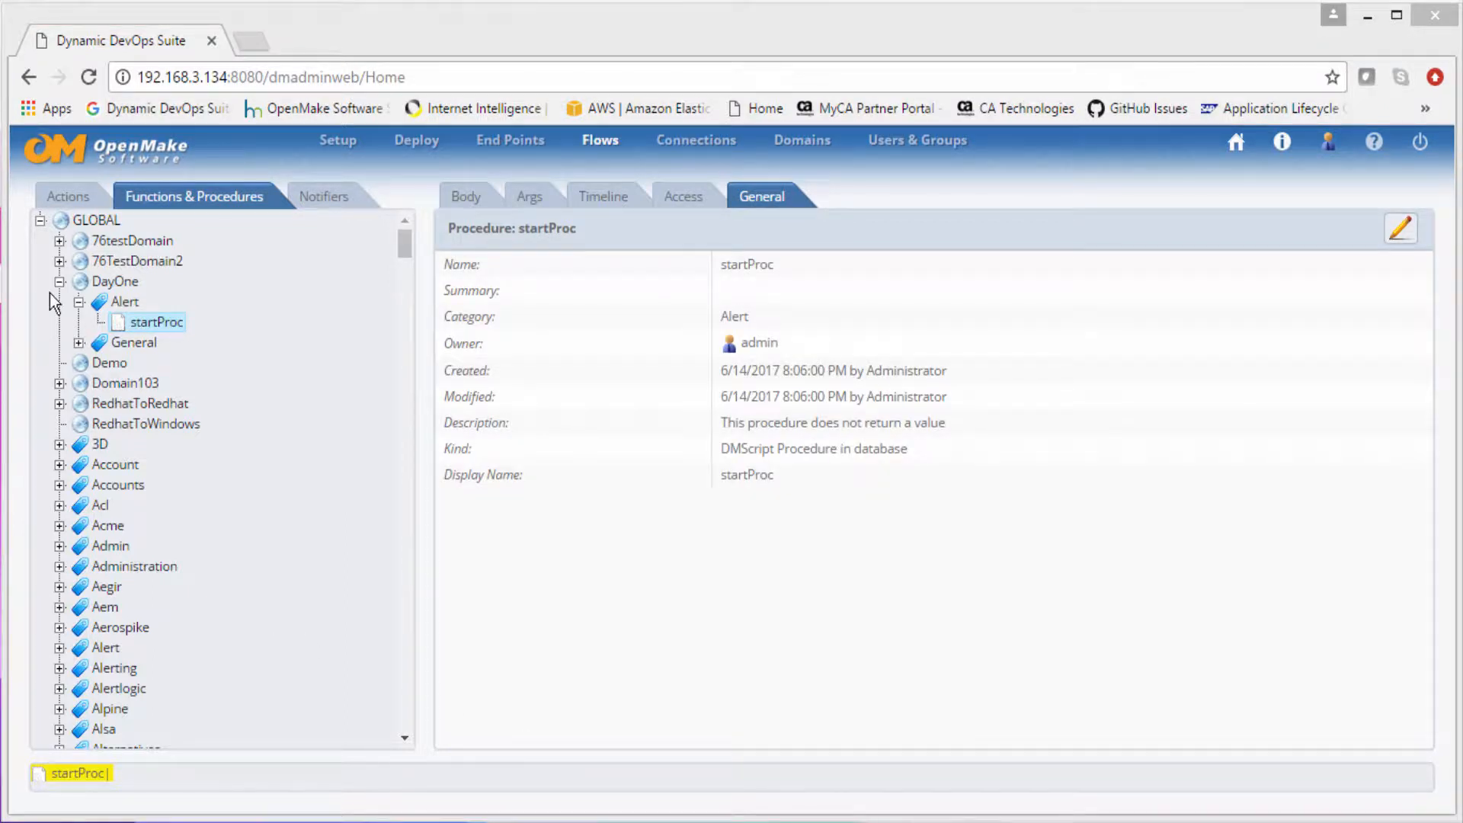
Step: Begin another new procedure in the DayOne domain, named stopProc, with the category Alert
right_click(104, 288)
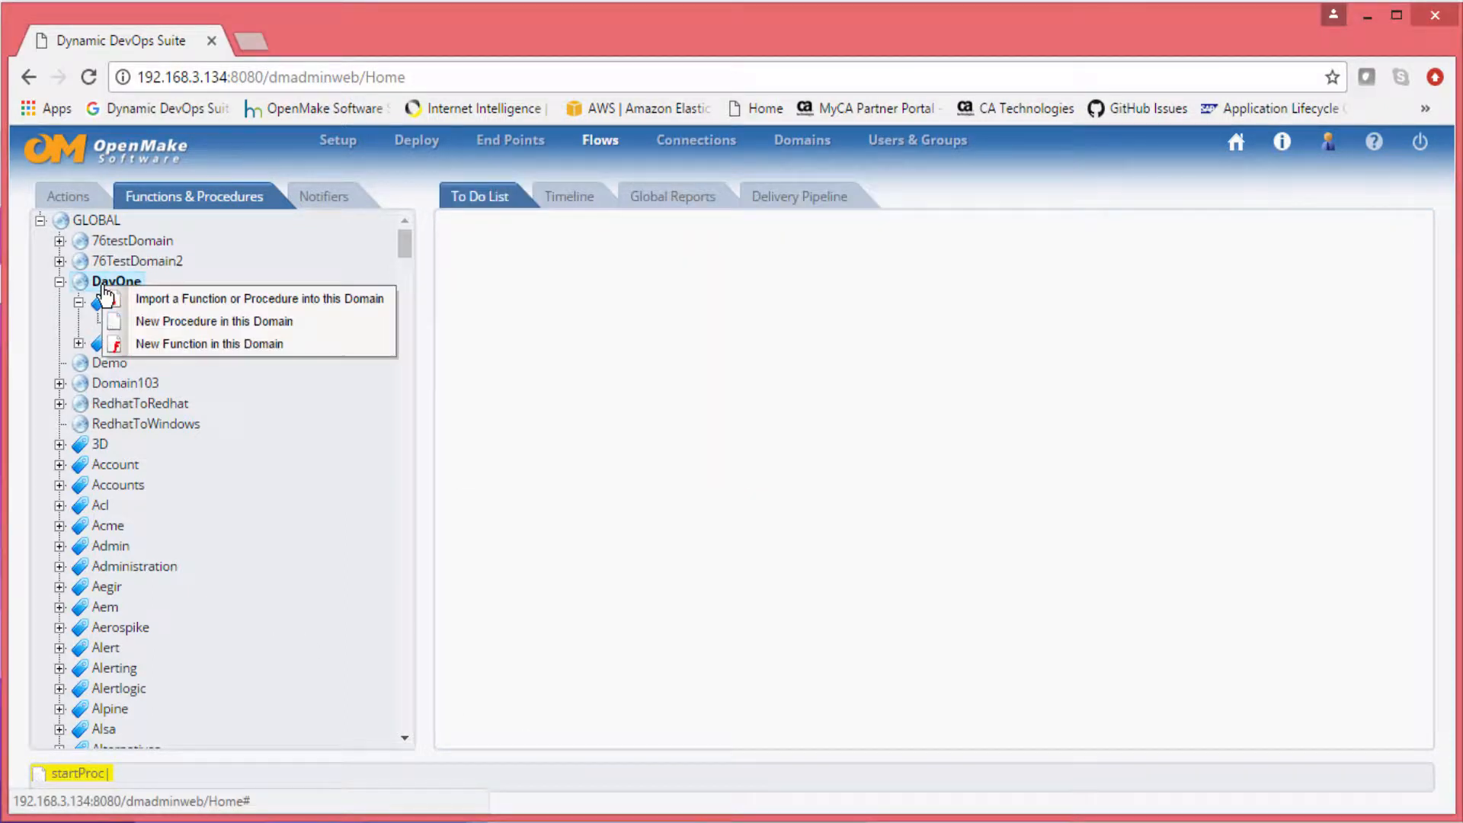
click(167, 321)
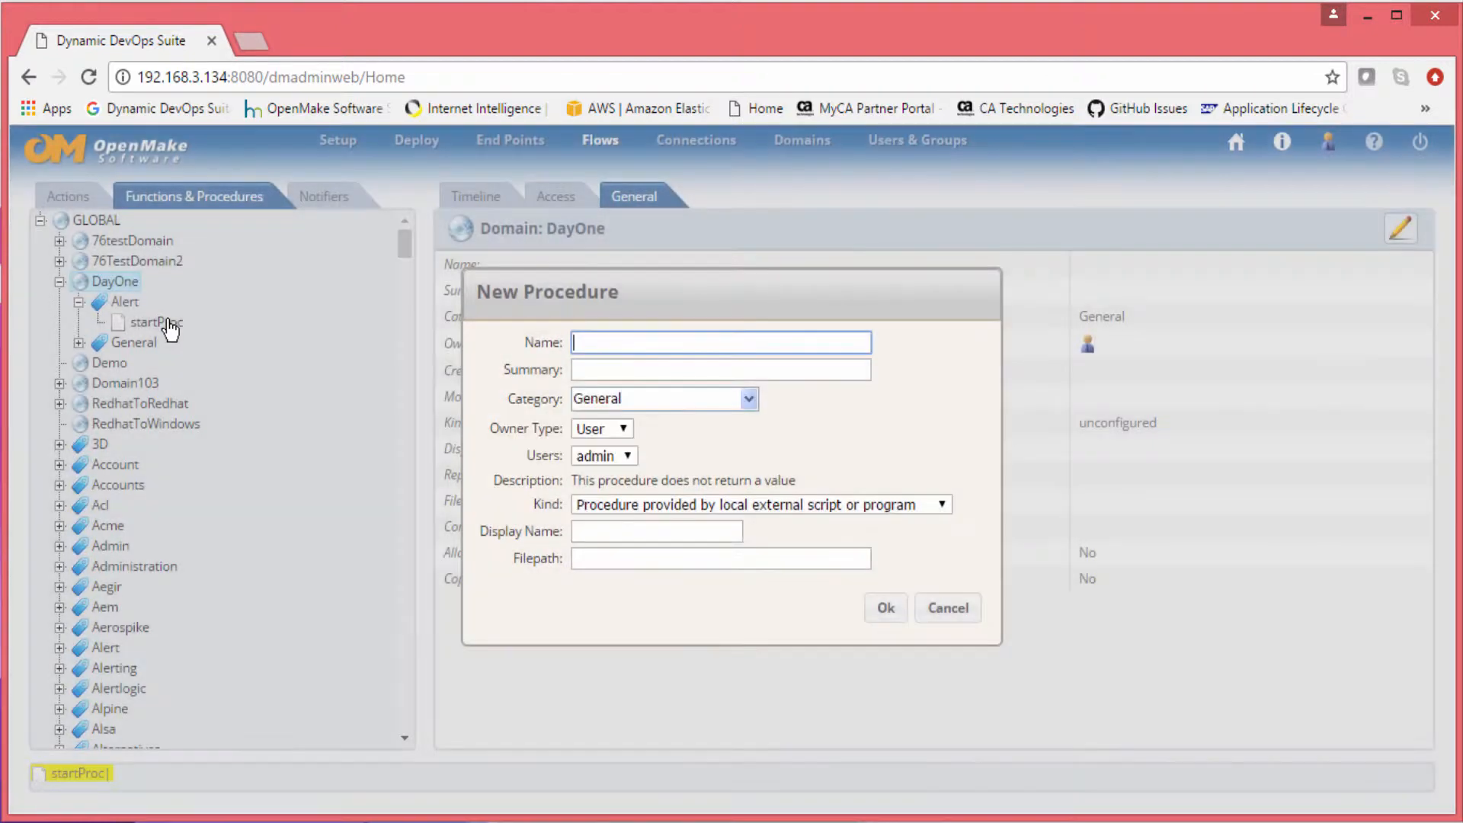
text(s)
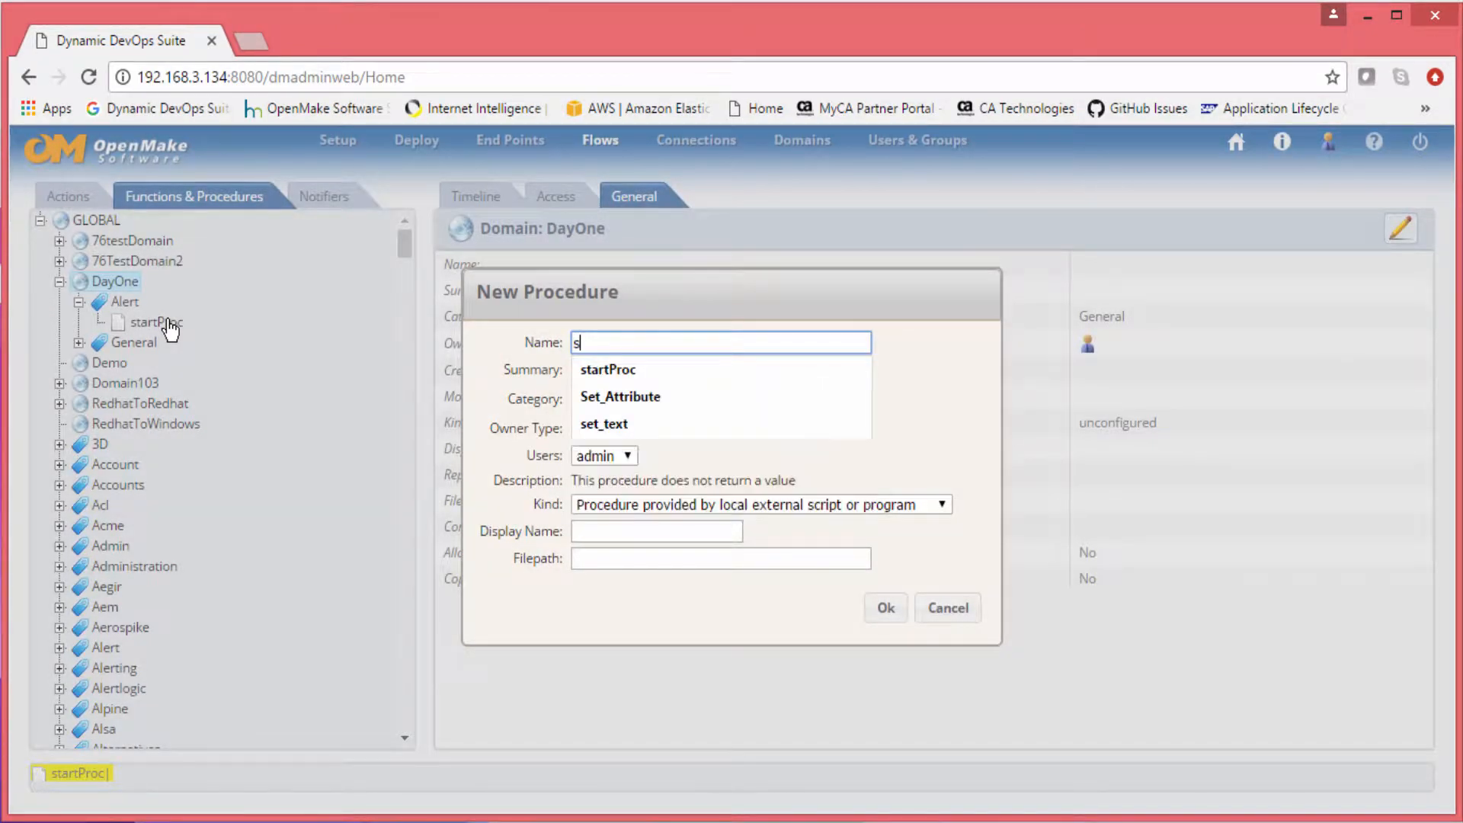
text(topProc)
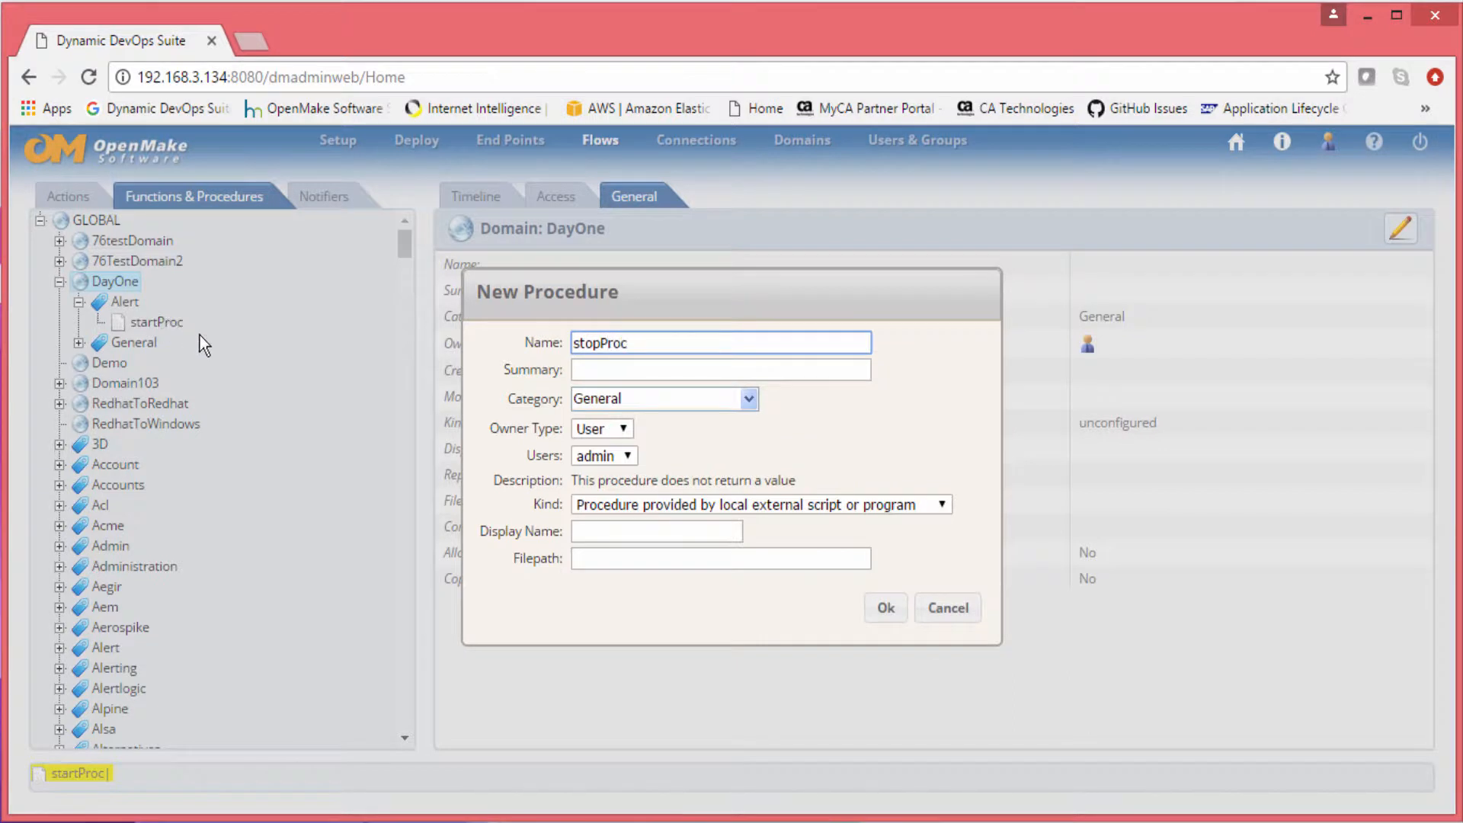
click(746, 405)
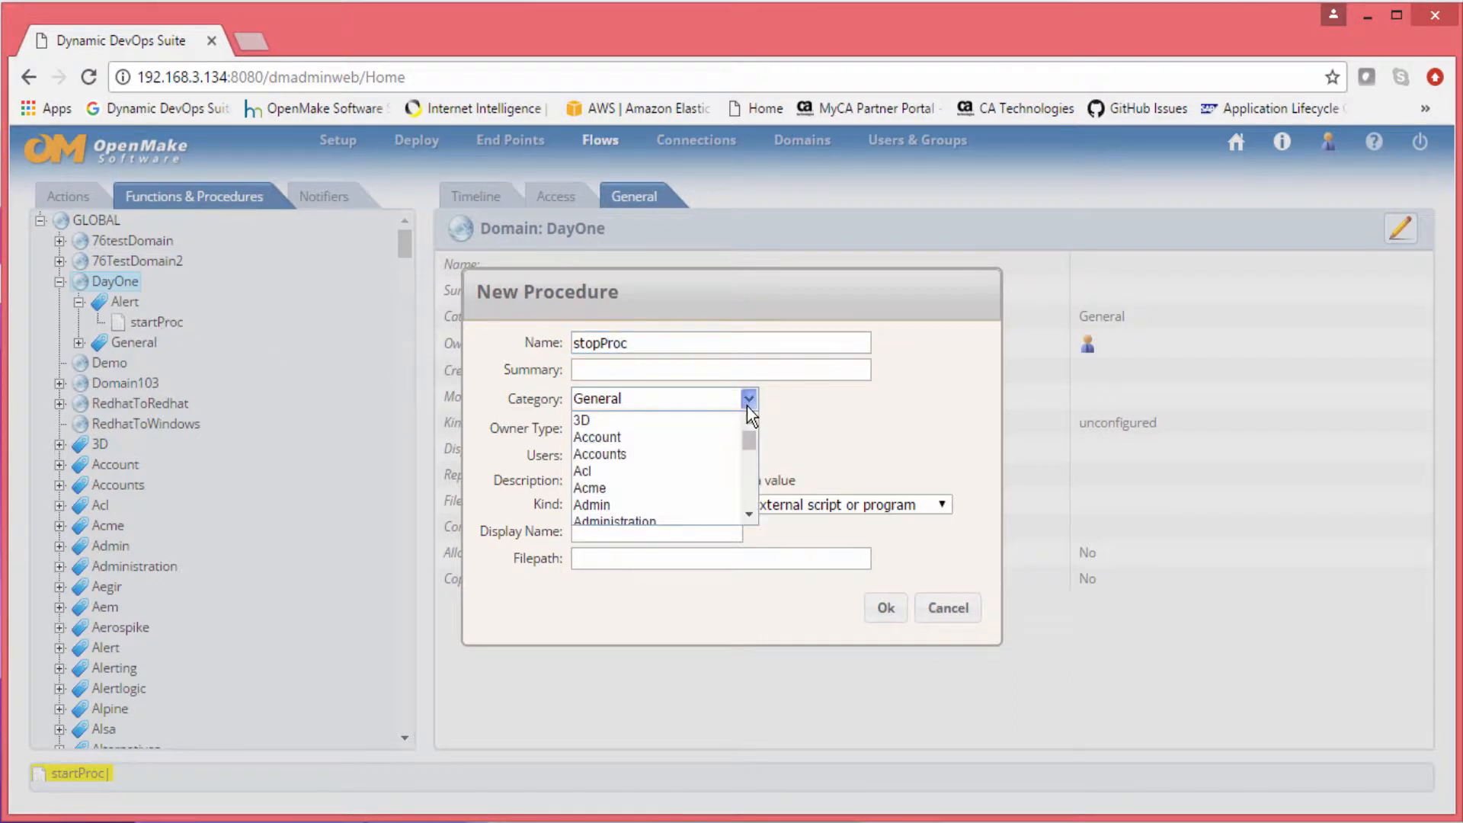
click(748, 516)
click(748, 516)
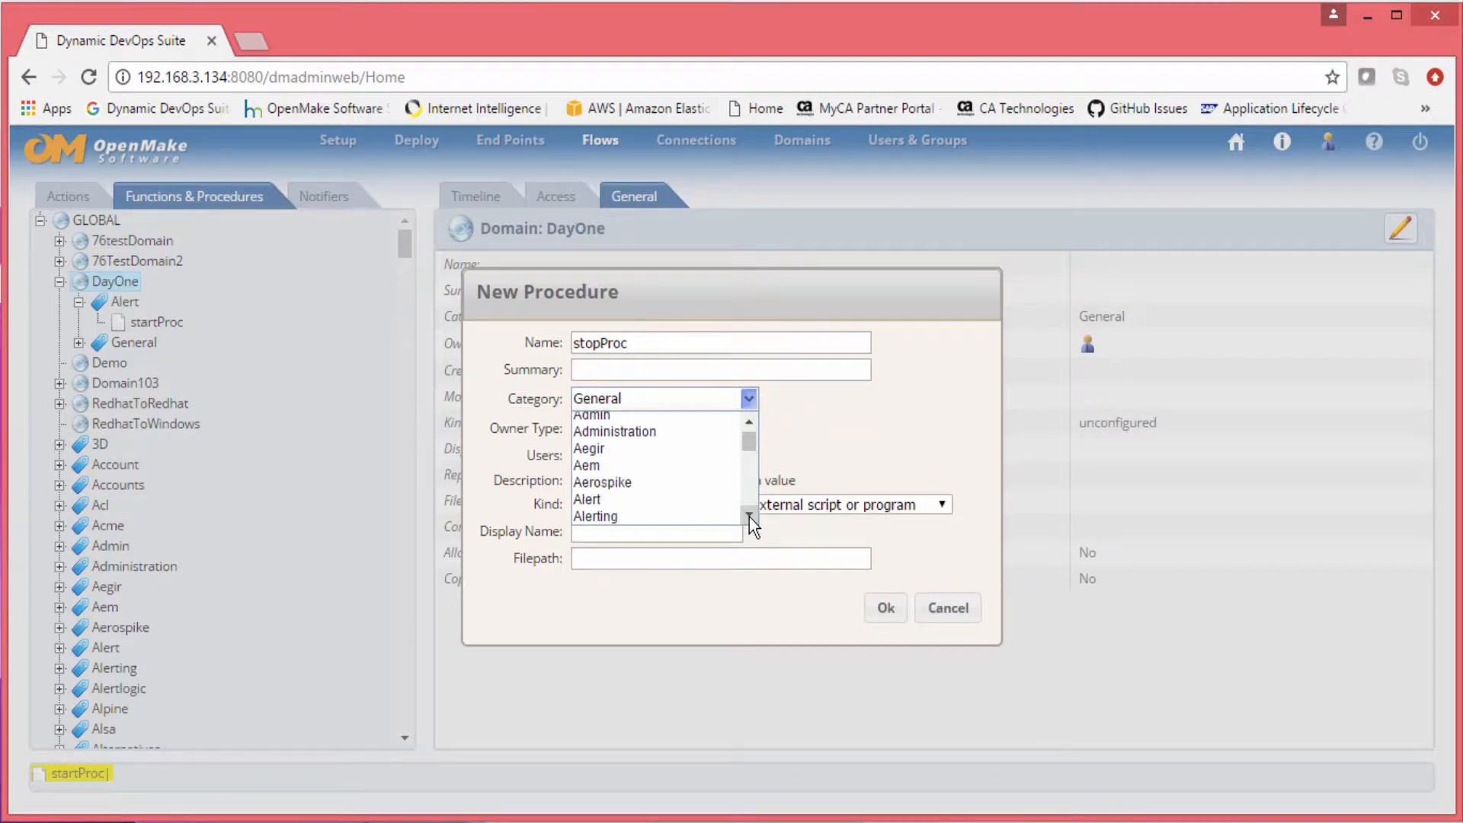
click(602, 500)
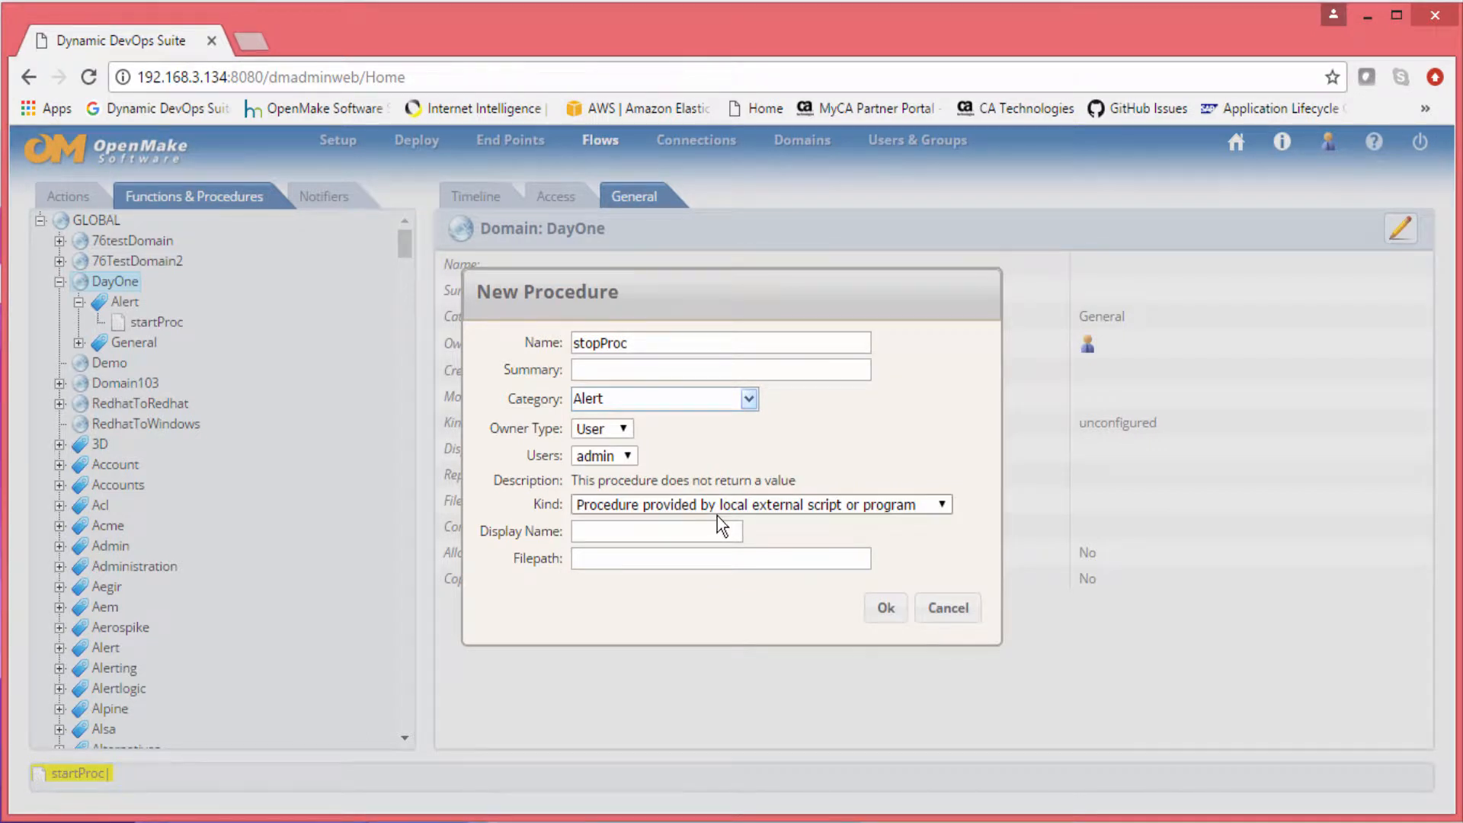
Step: Set the file path of stopProc to /tmp/stopping.exe and create the procedure
click(668, 559)
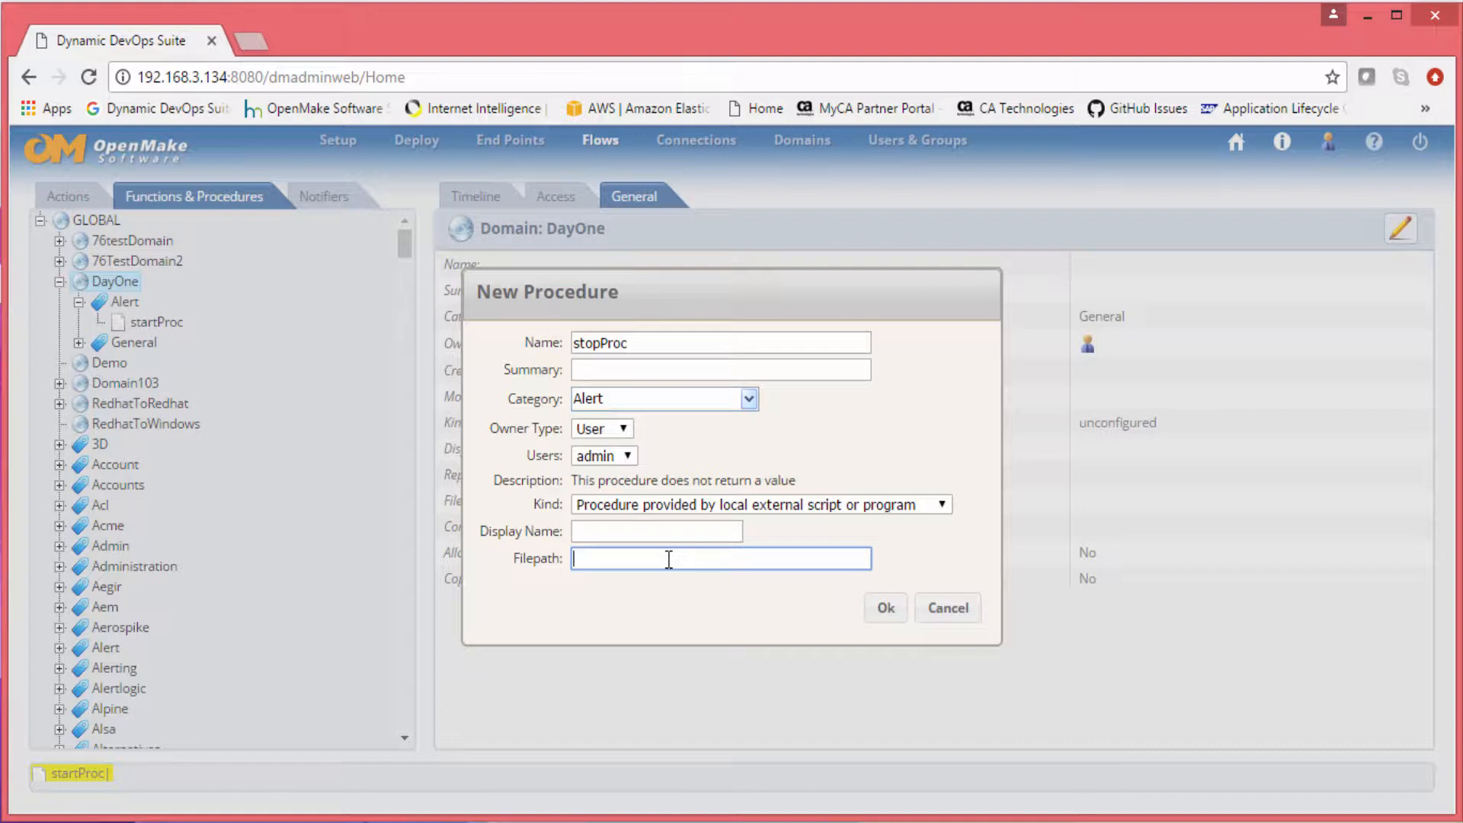
text(/tmp)
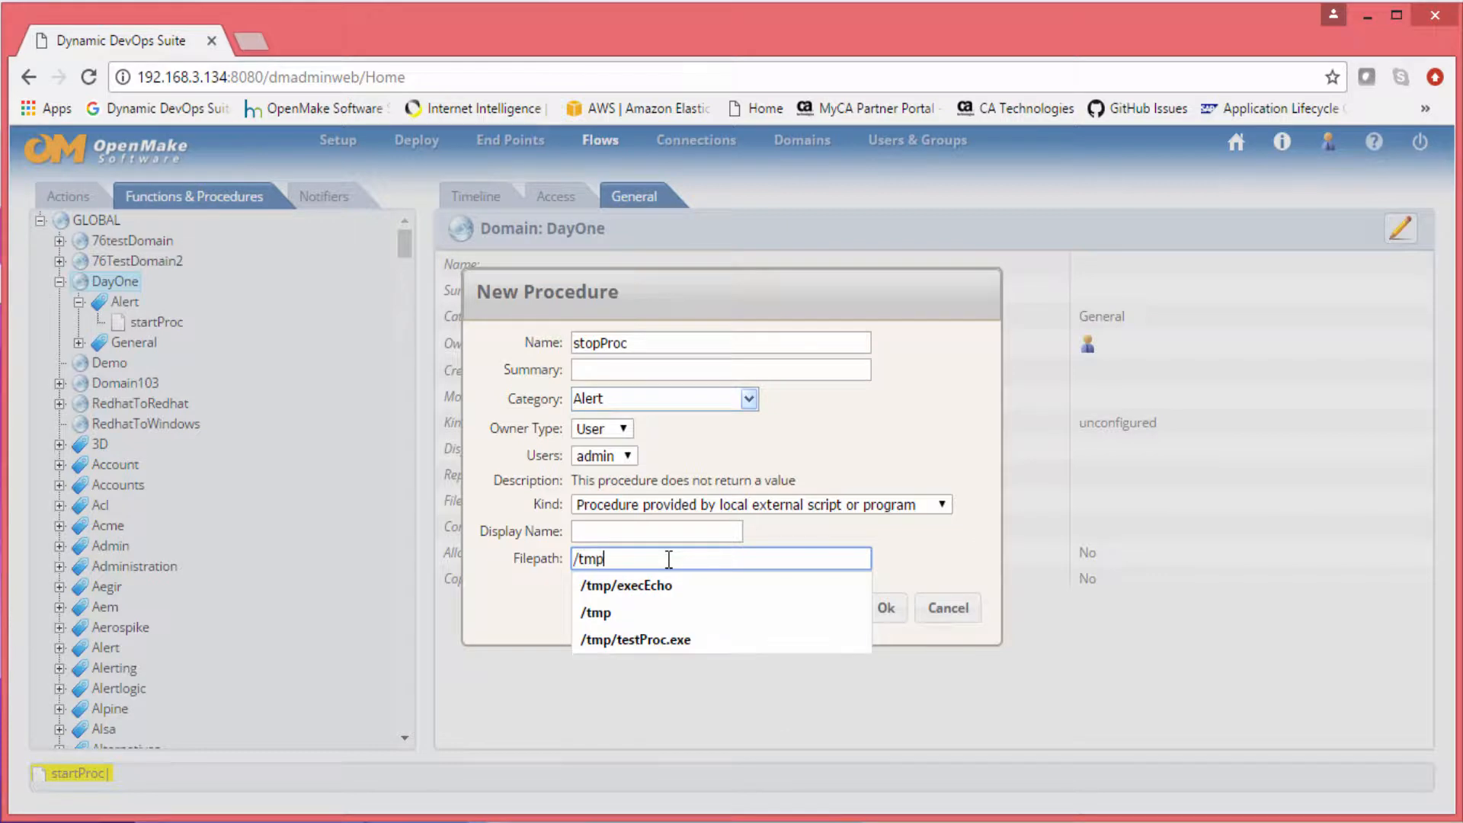
text(/stoppin)
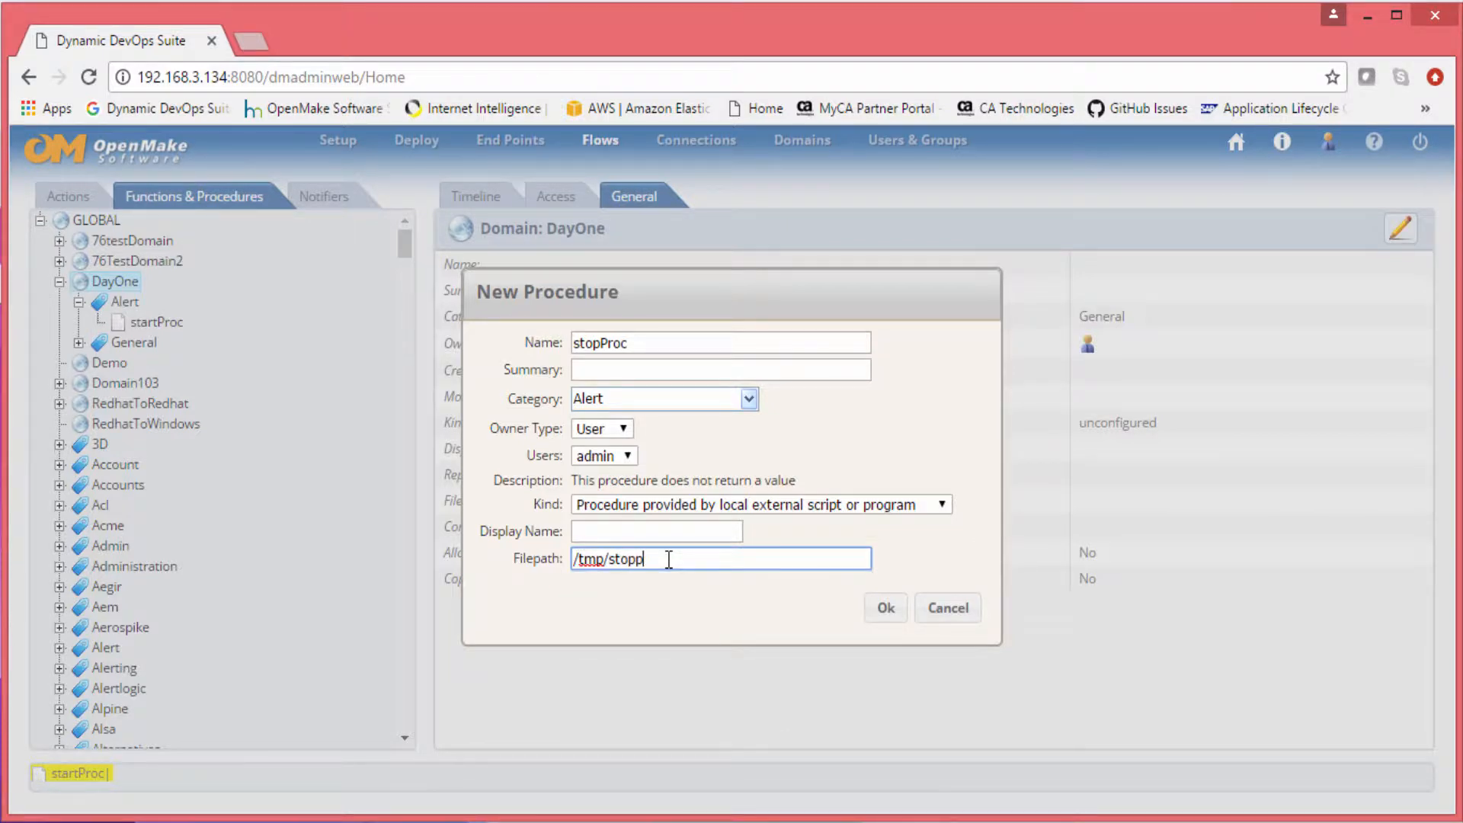
text(g.exe)
click(885, 608)
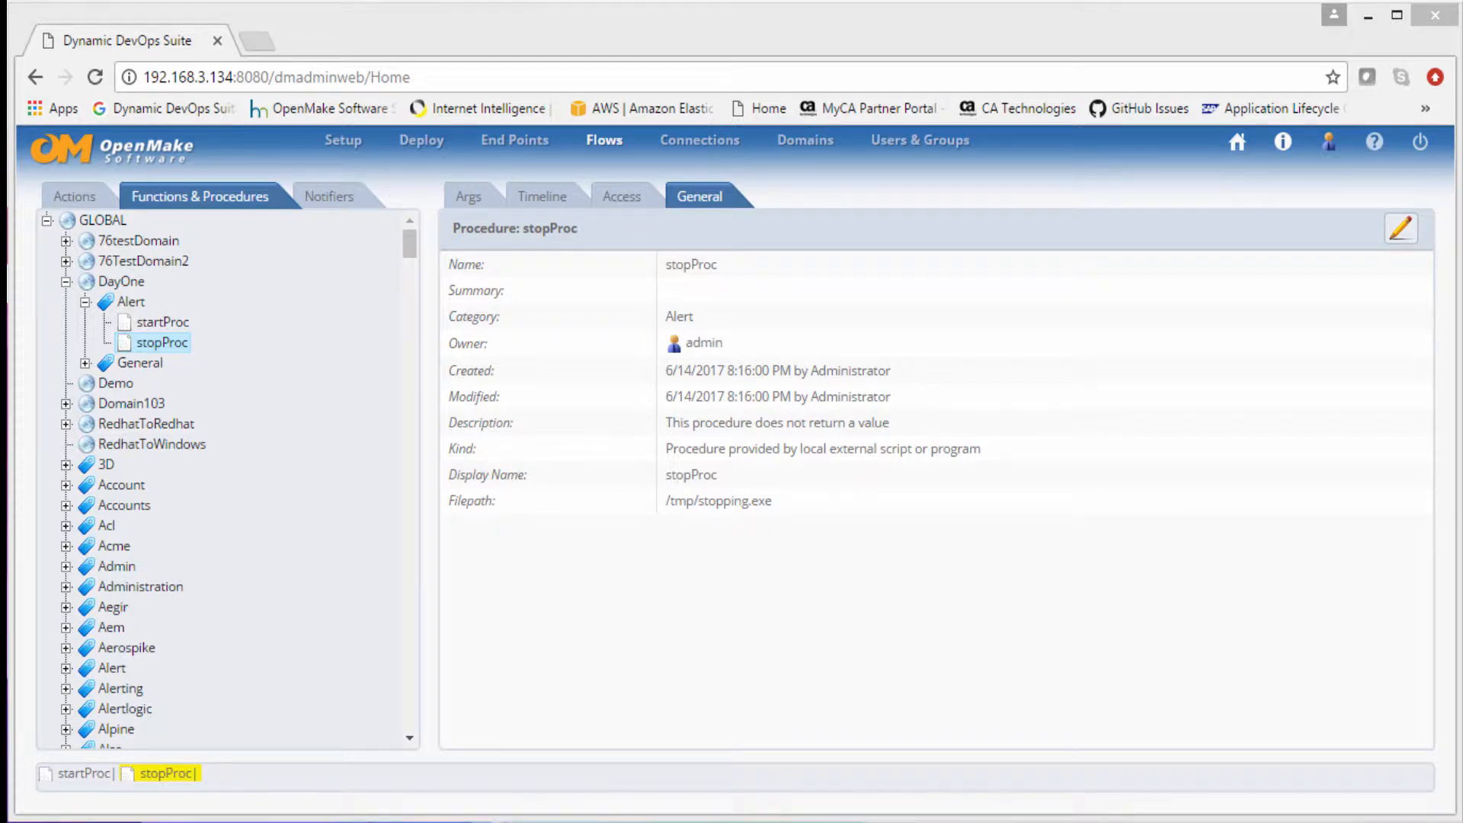
Step: Switch to the root terminal in the tmp directory and list stopping.exe in long format
drag(290, 211, 854, 162)
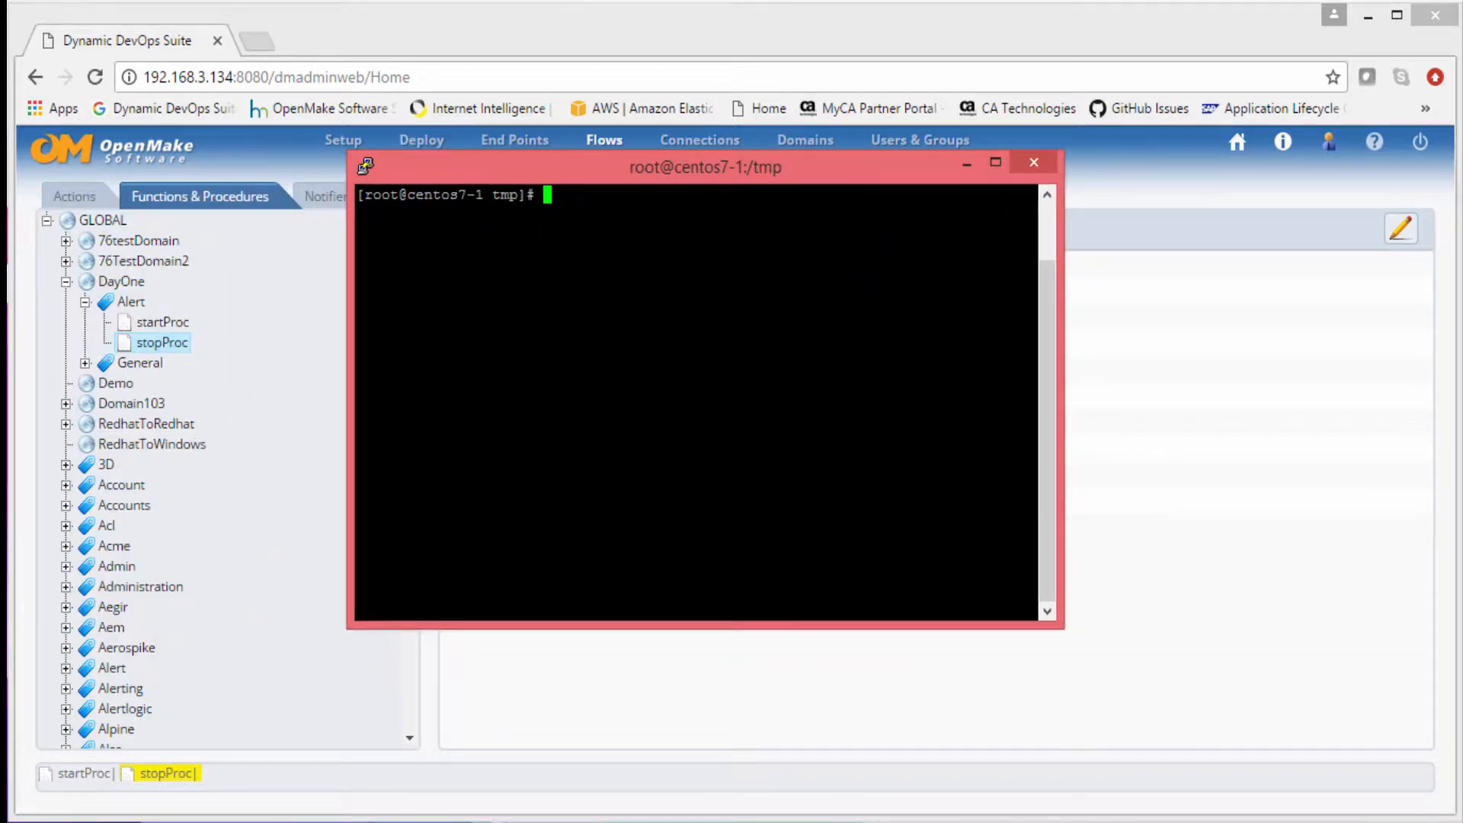
text(ls -l stopping.exe)
key(Return)
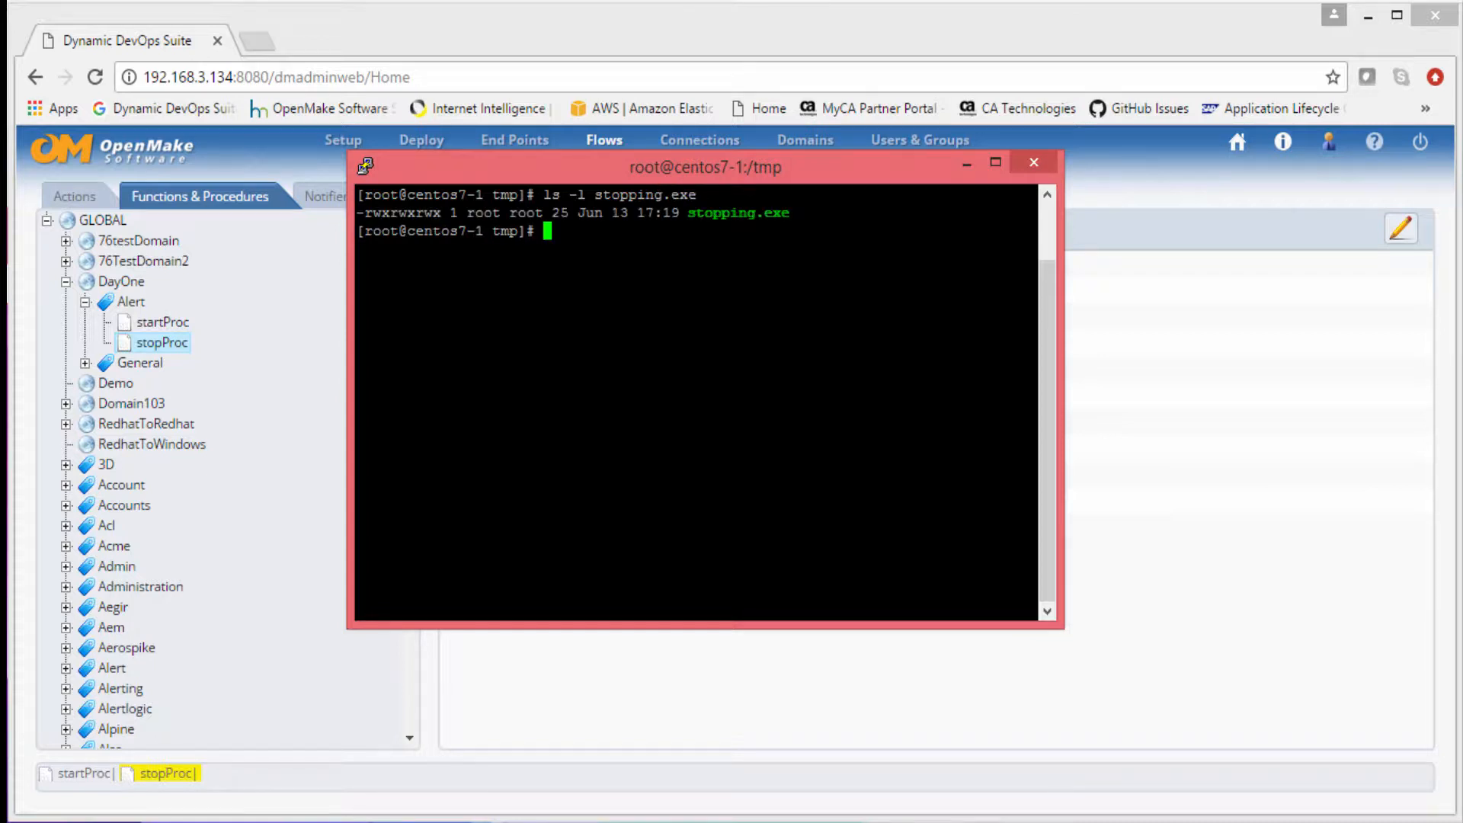
Step: View the contents of stopping.exe in vi, quit without saving, and move the terminal out of the way
text(vi stopping.exe)
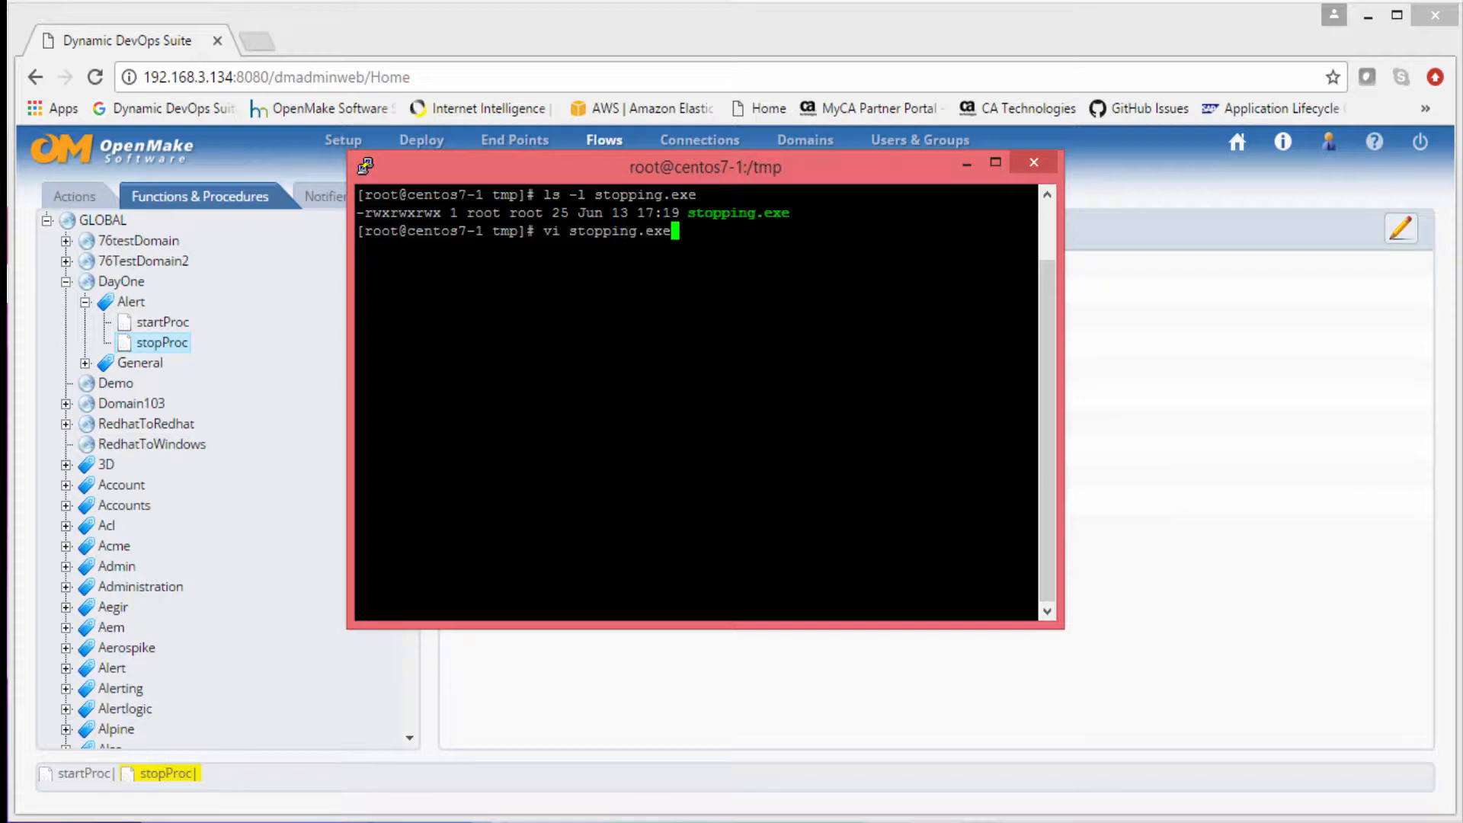
key(Return)
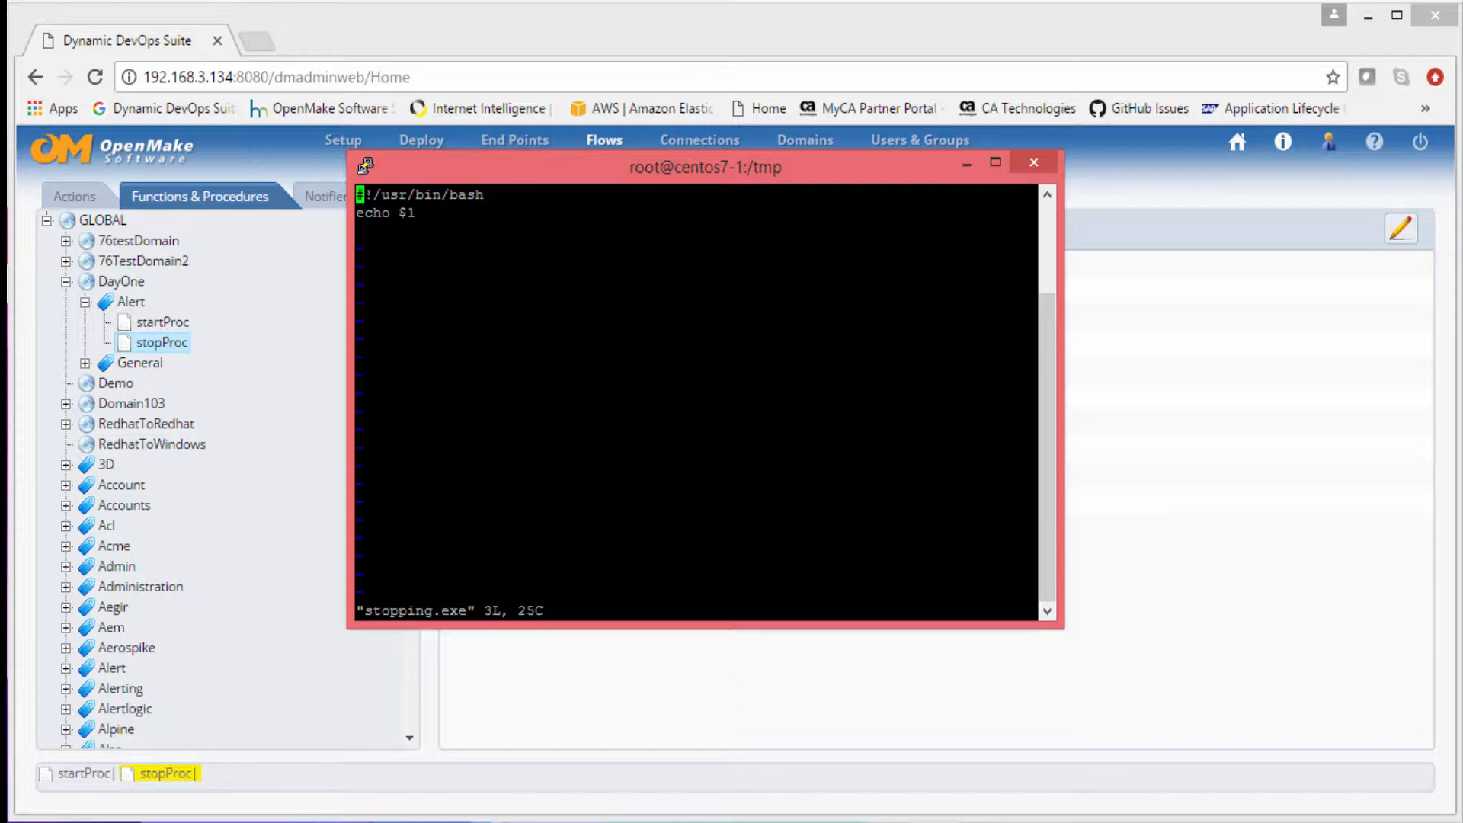
text(:w)
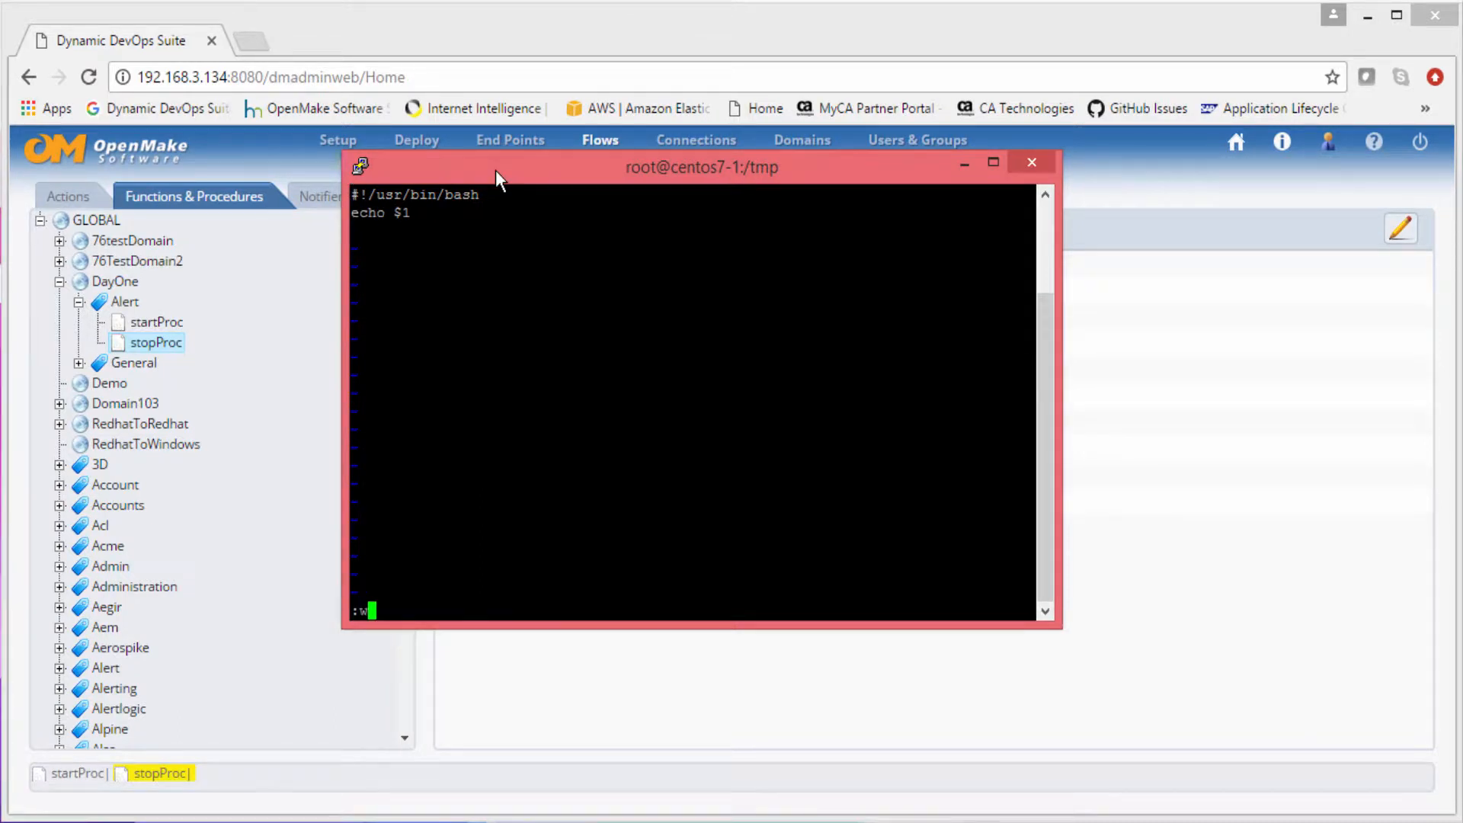
text(q!)
key(BackSpace)
key(BackSpace)
key(BackSpace)
text(q!)
key(Return)
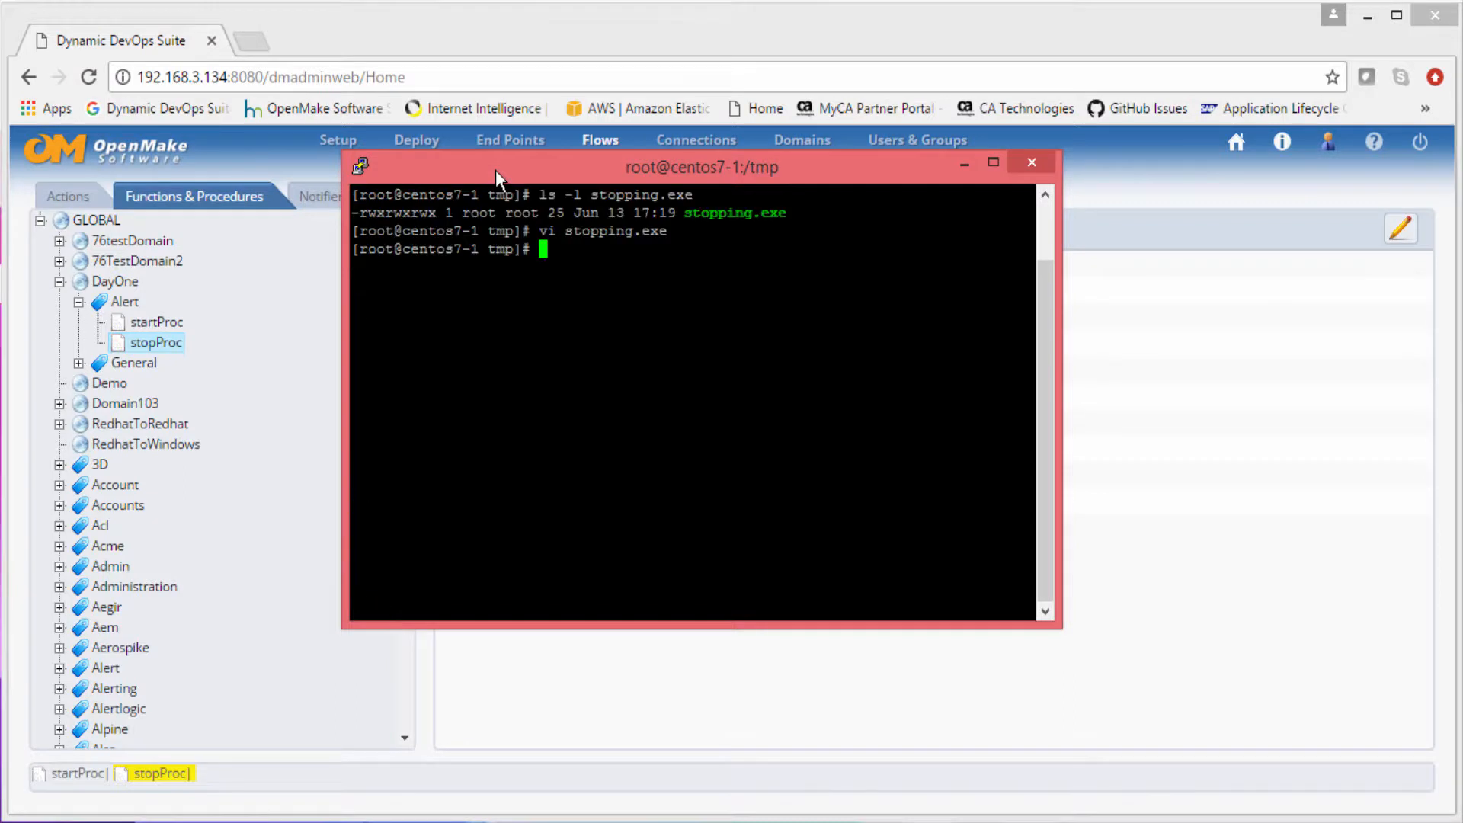
drag(525, 166, 0, 114)
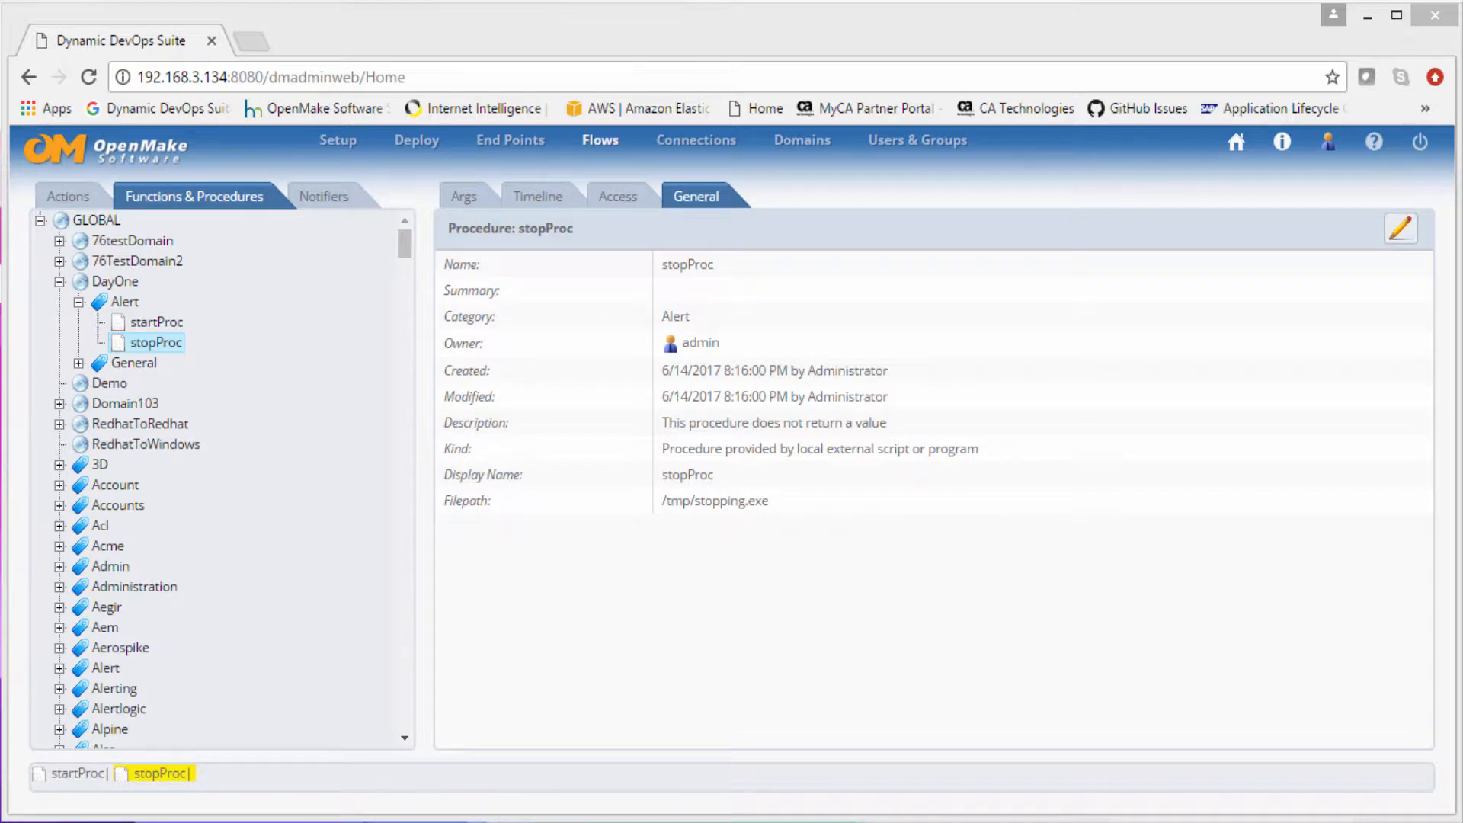
Step: Add an Entry argument named arg1 to stopProc and place it after /tmp/stopping.exe on the command line
click(460, 200)
click(461, 200)
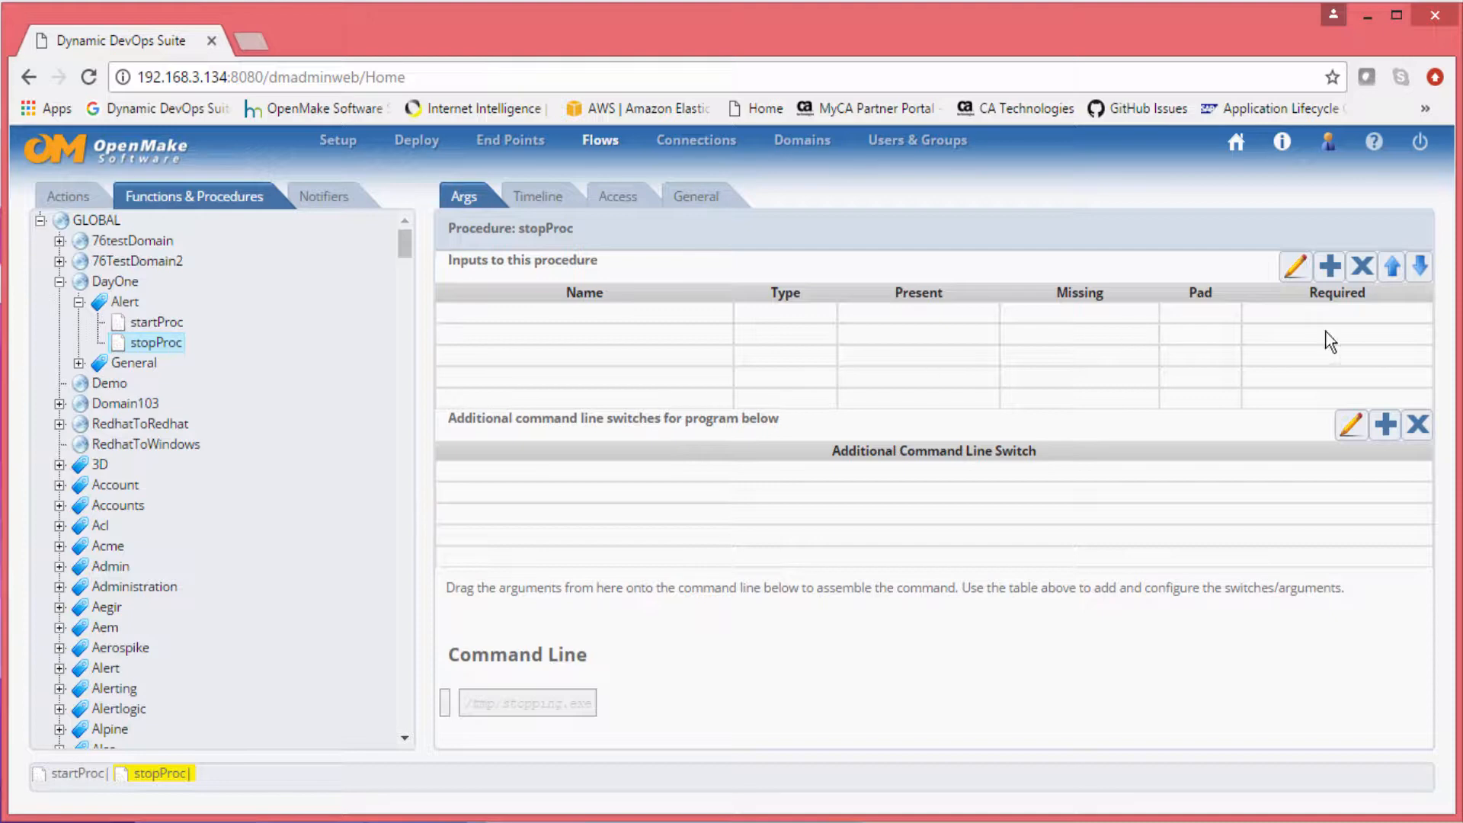
click(1329, 266)
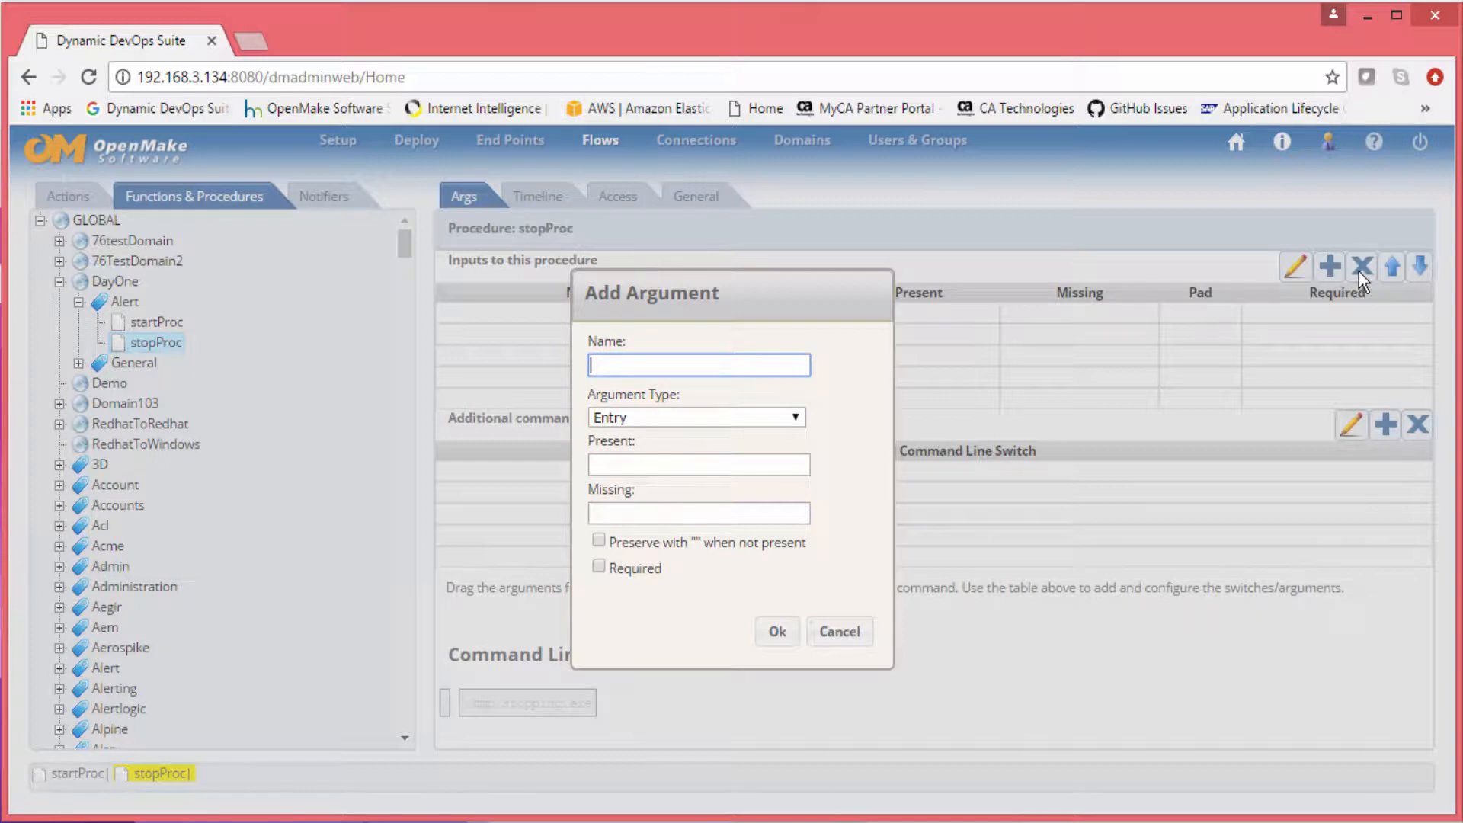
text(arg)
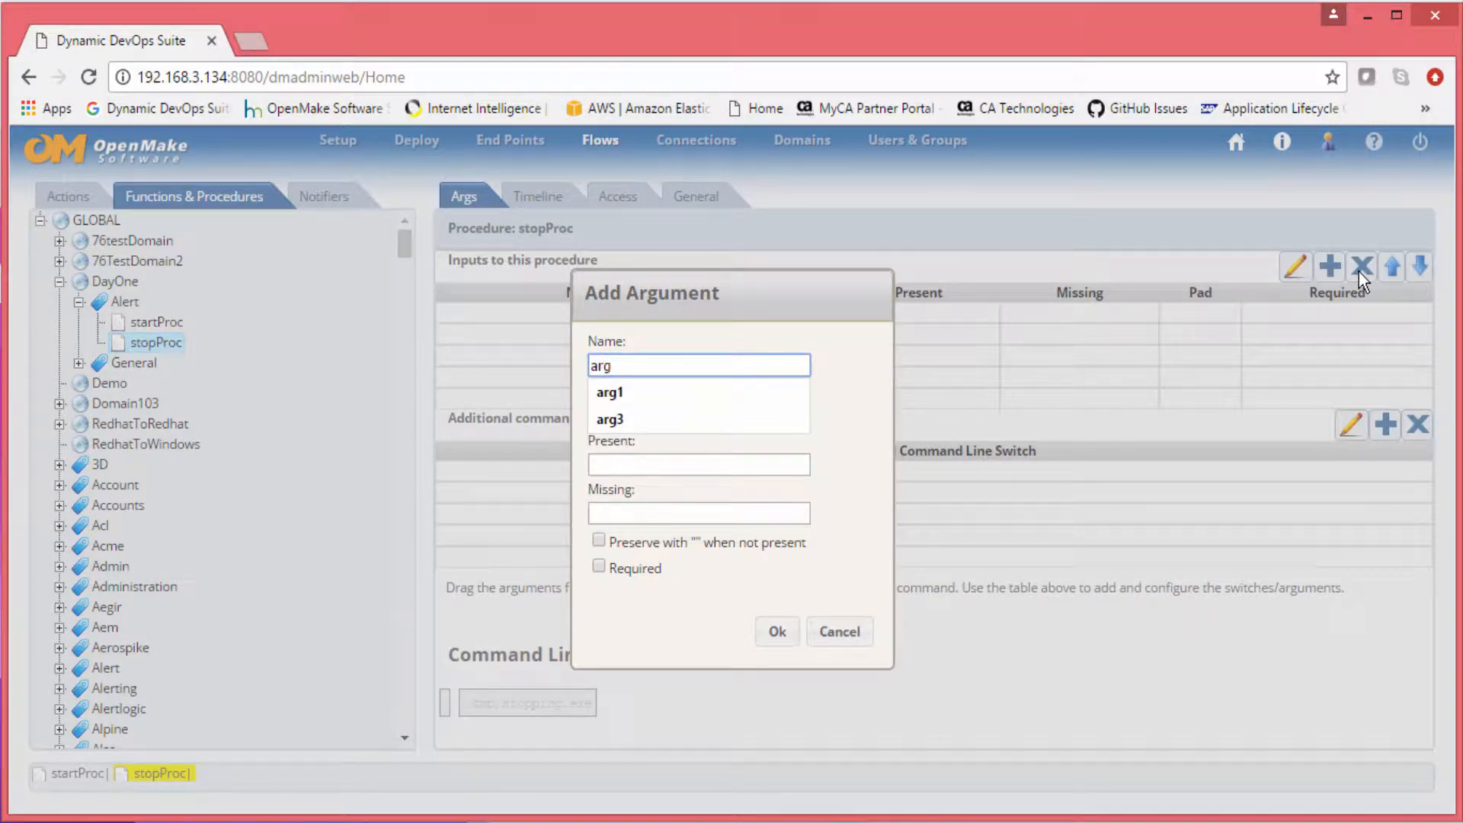
text(1)
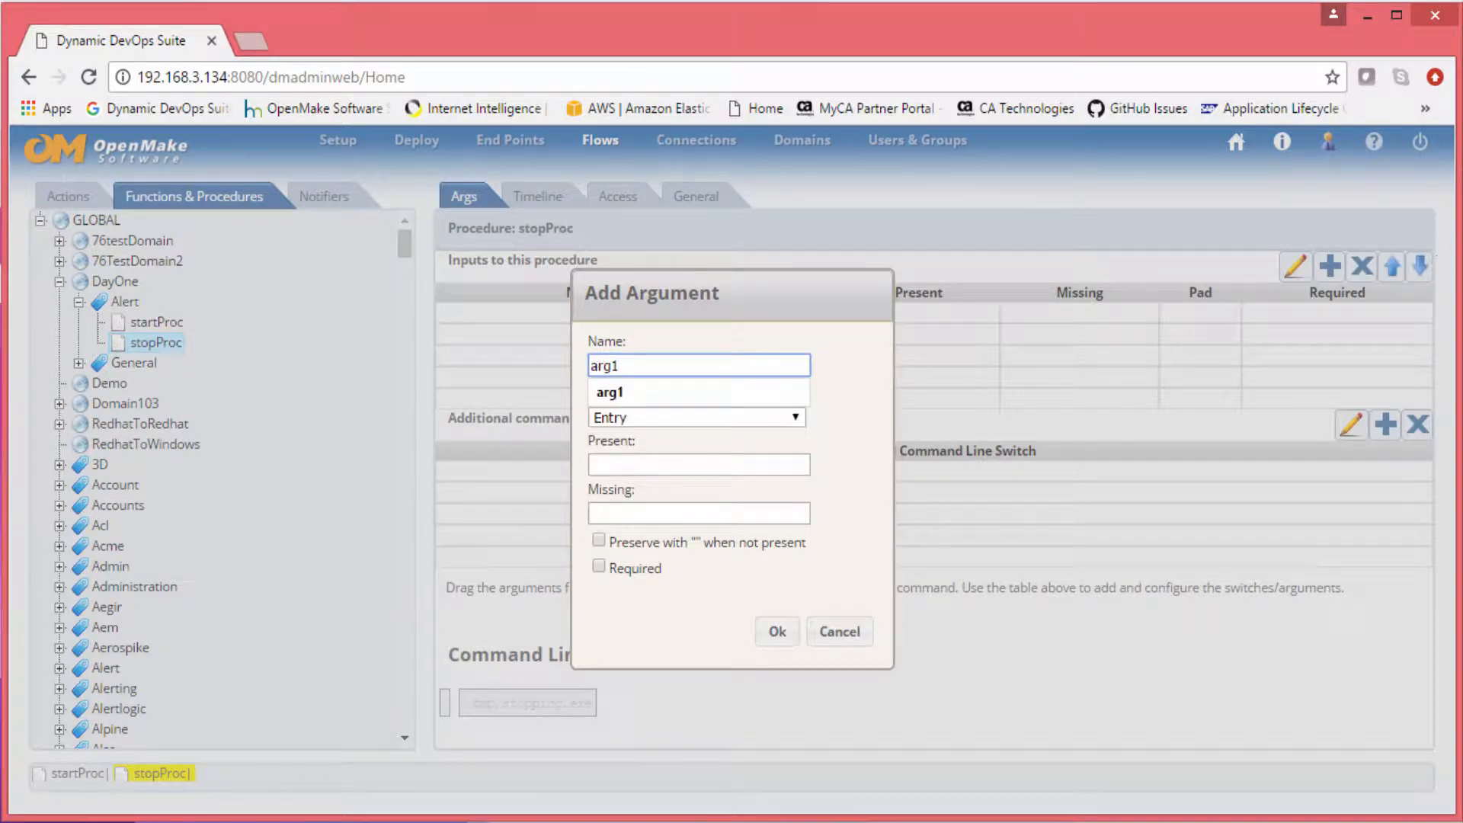
click(776, 631)
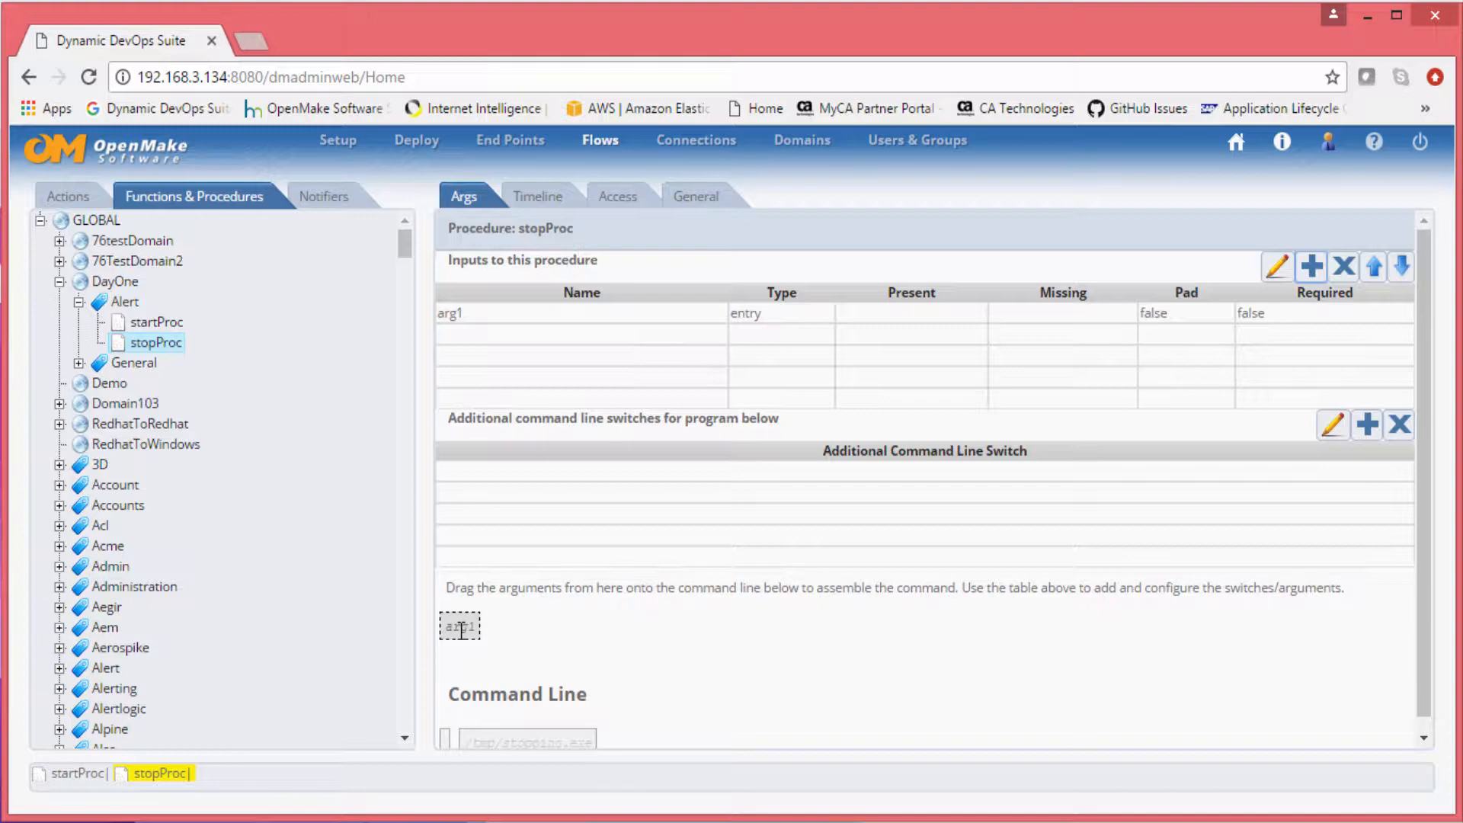
mouse_move(461, 630)
mouse_down()
mouse_move(575, 660)
mouse_move(627, 695)
mouse_move(633, 726)
mouse_up()
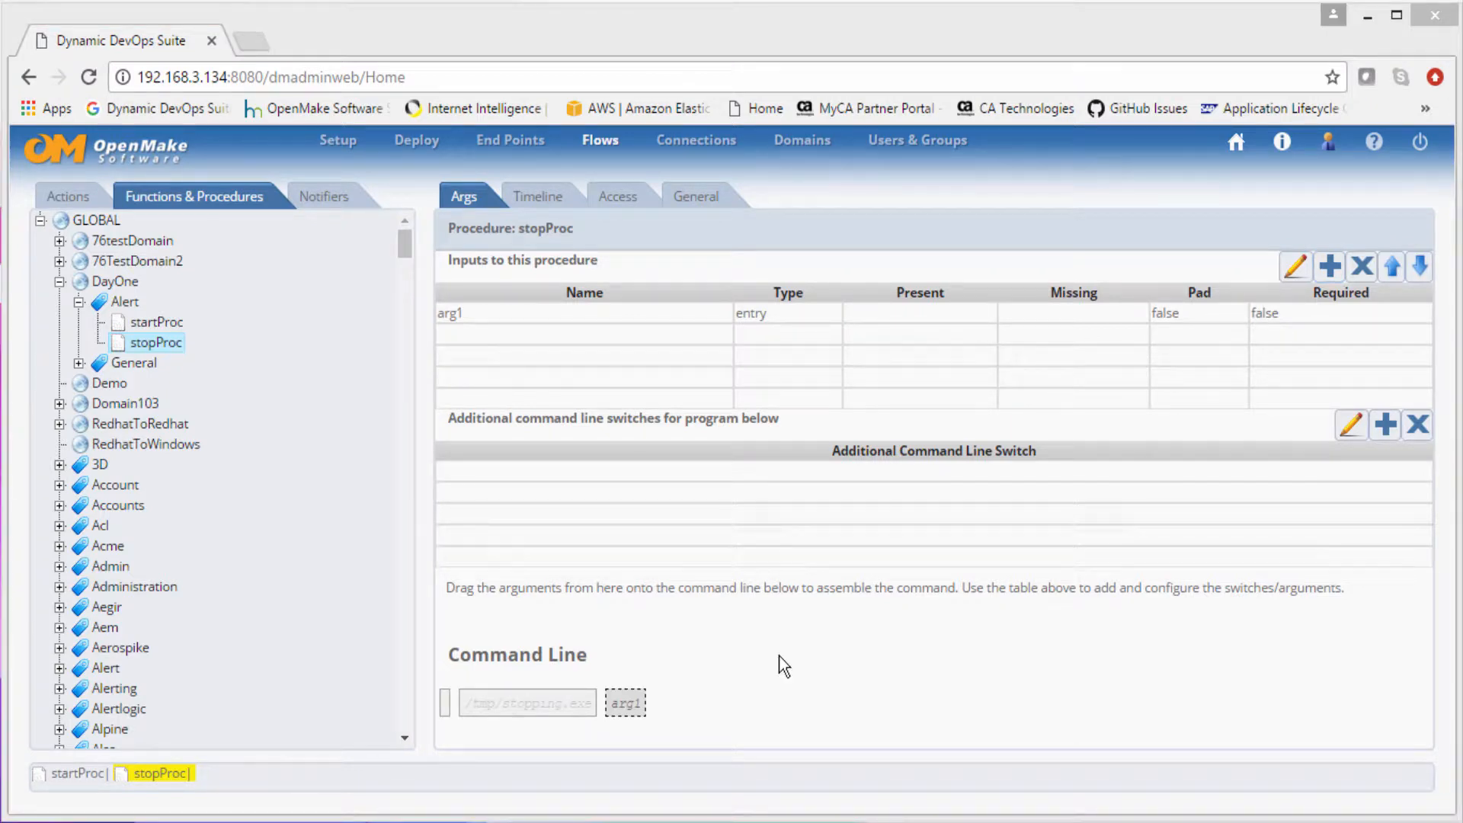
Step: Begin a new action in the DayOne domain and name it Starting
click(61, 200)
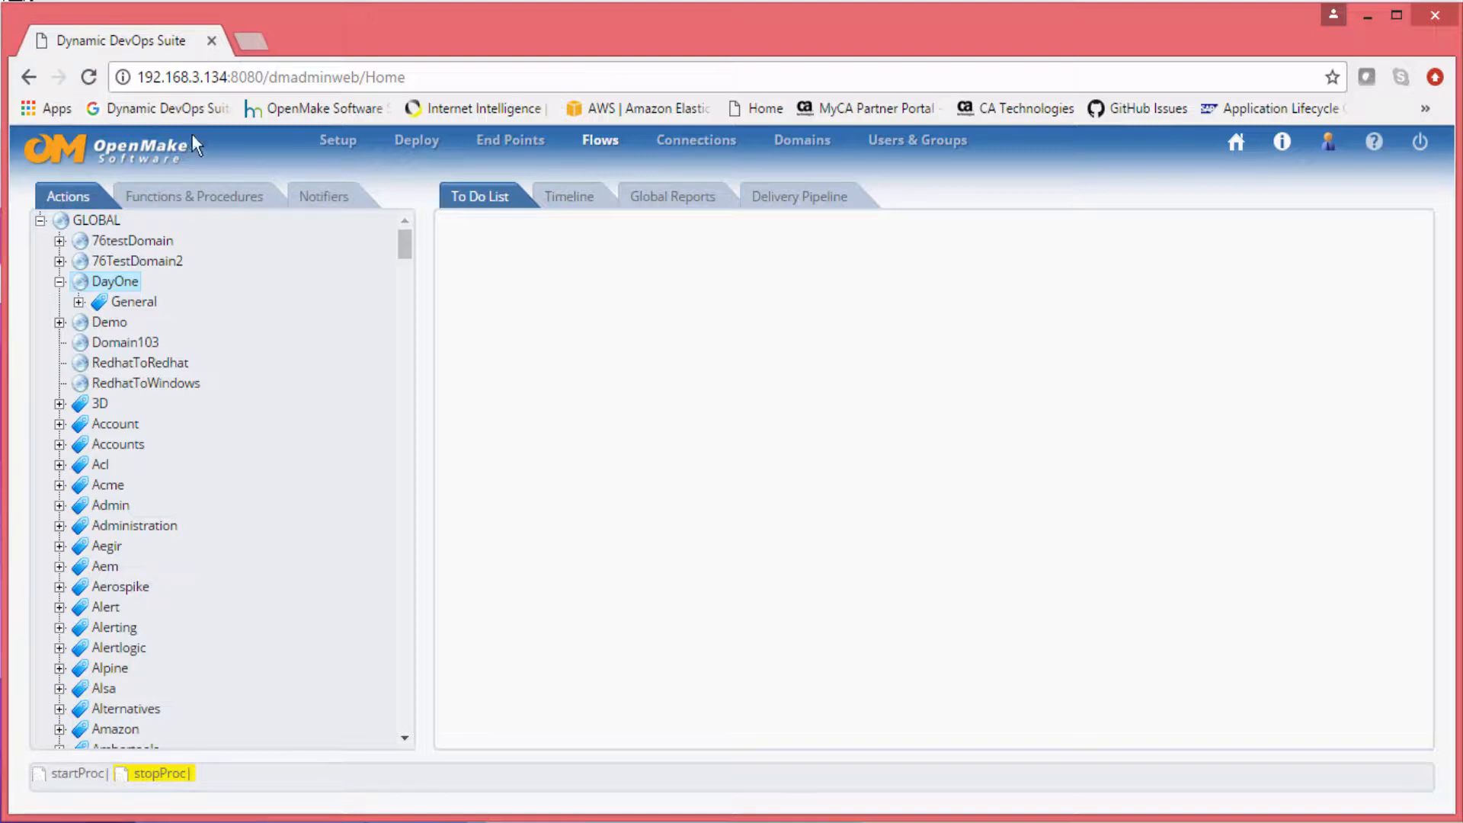
right_click(119, 285)
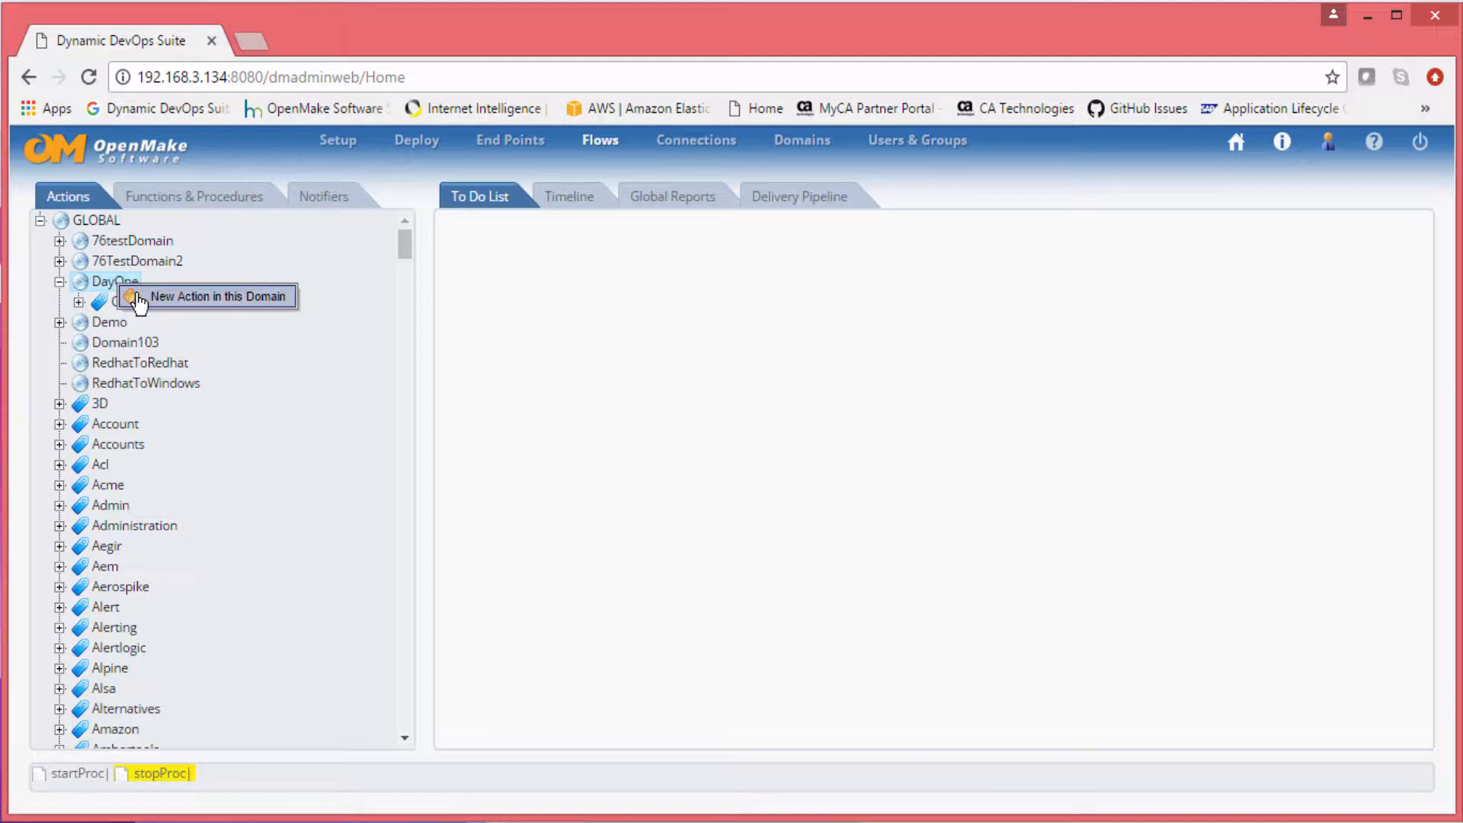
click(138, 302)
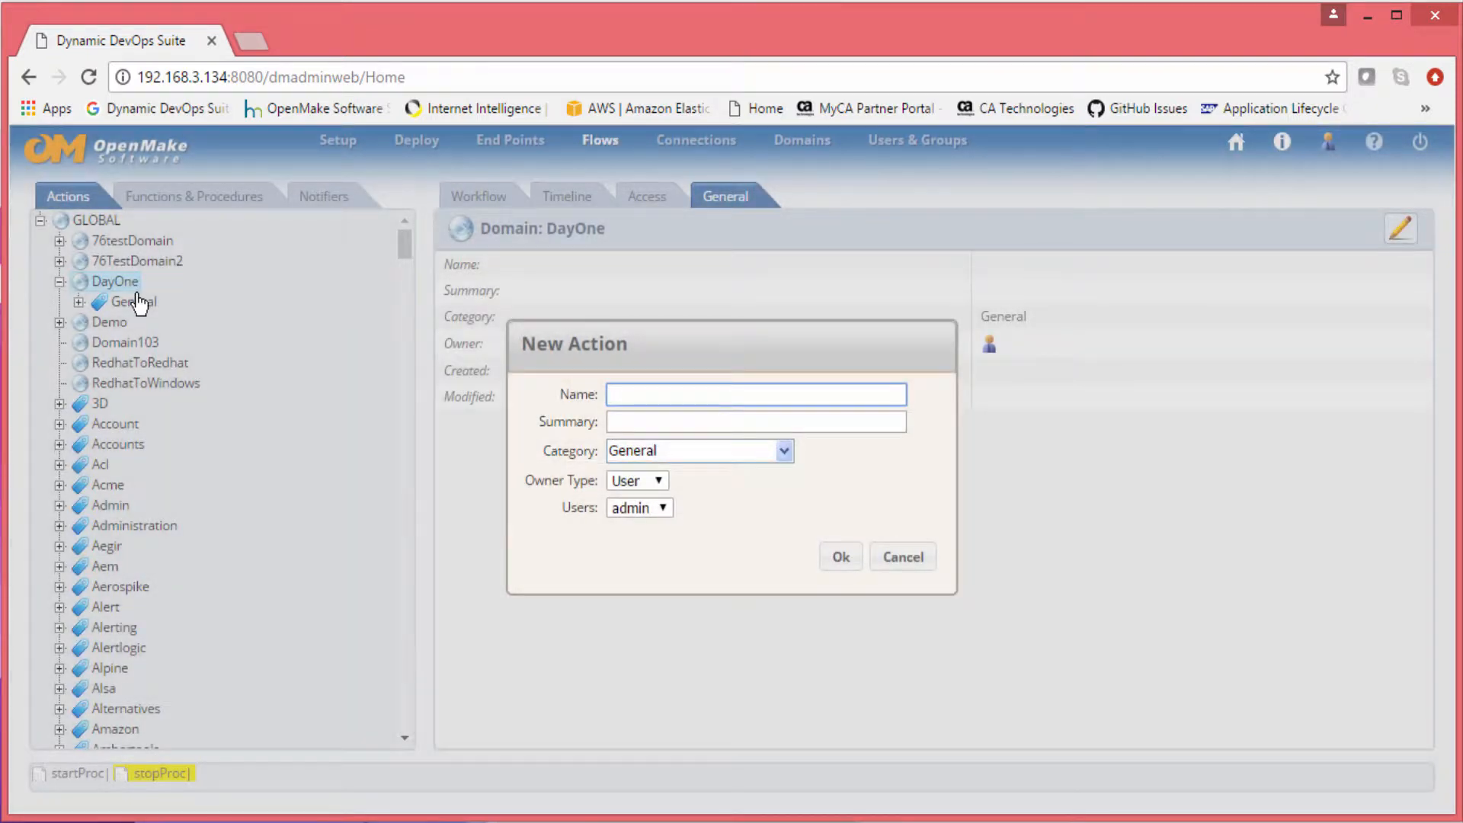
text(Start)
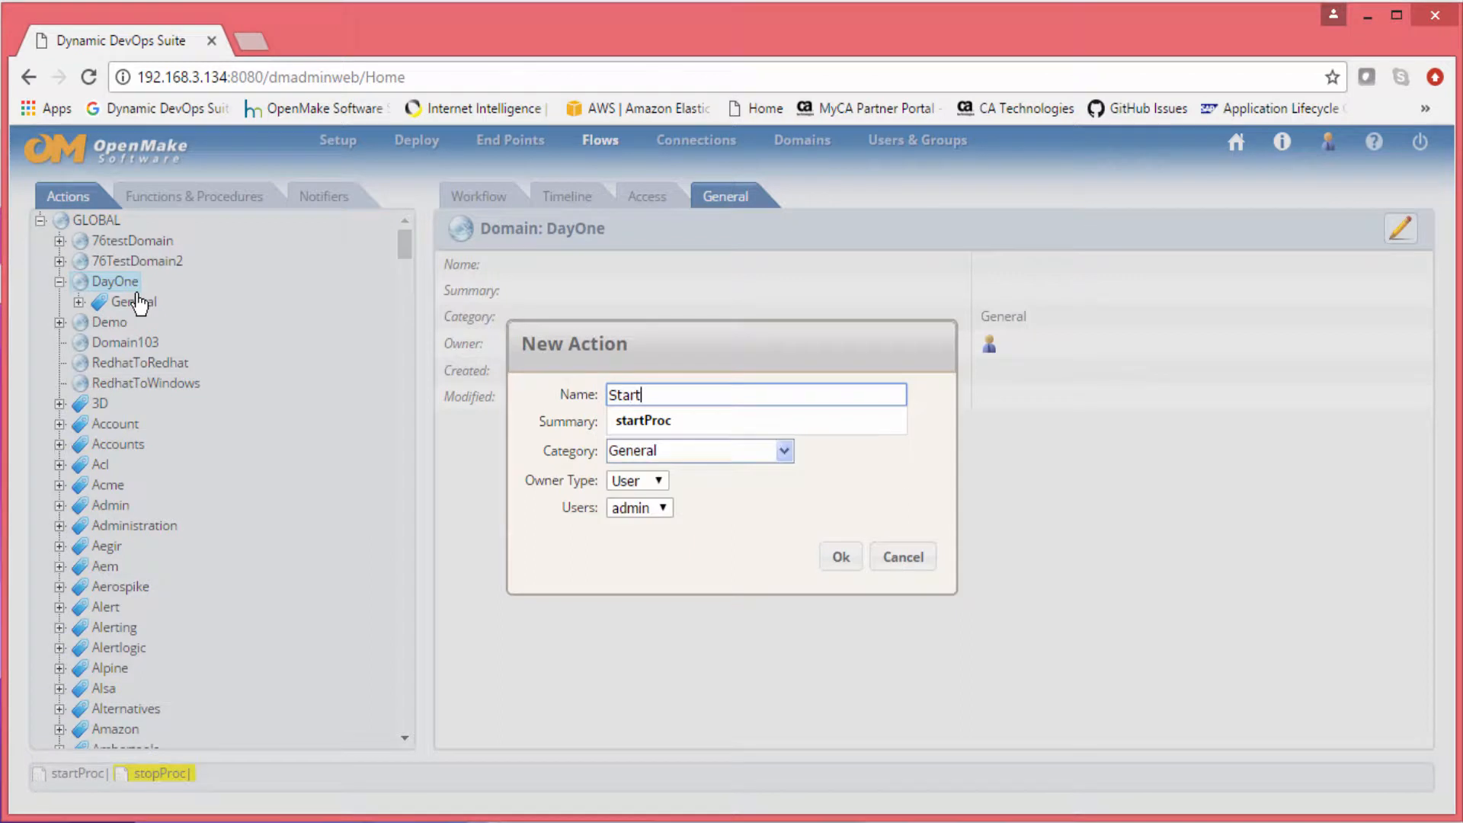
text(ing)
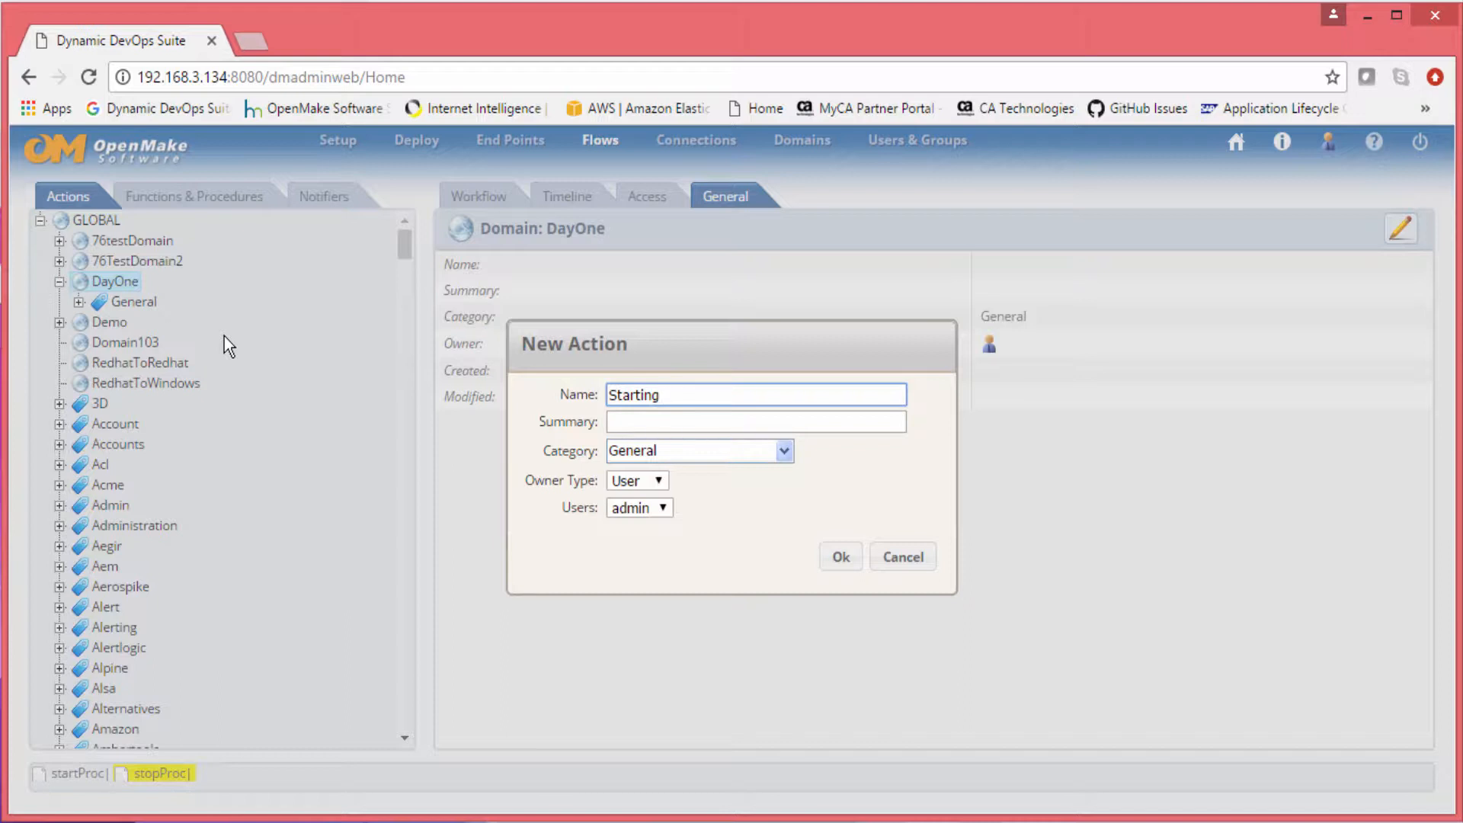
Step: Set the category of the Starting action to Alert and create the action
click(784, 451)
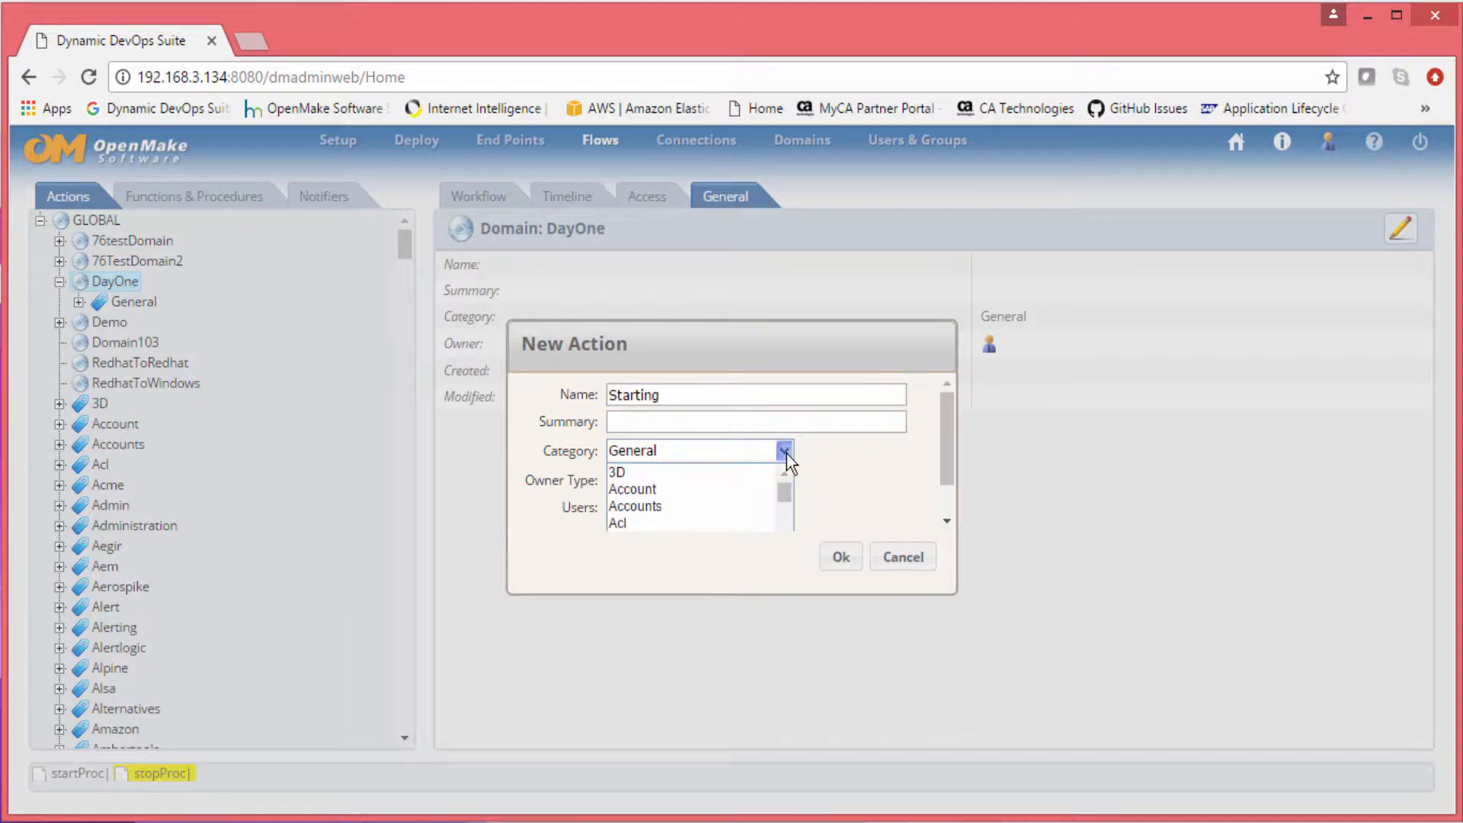
drag(783, 501, 783, 504)
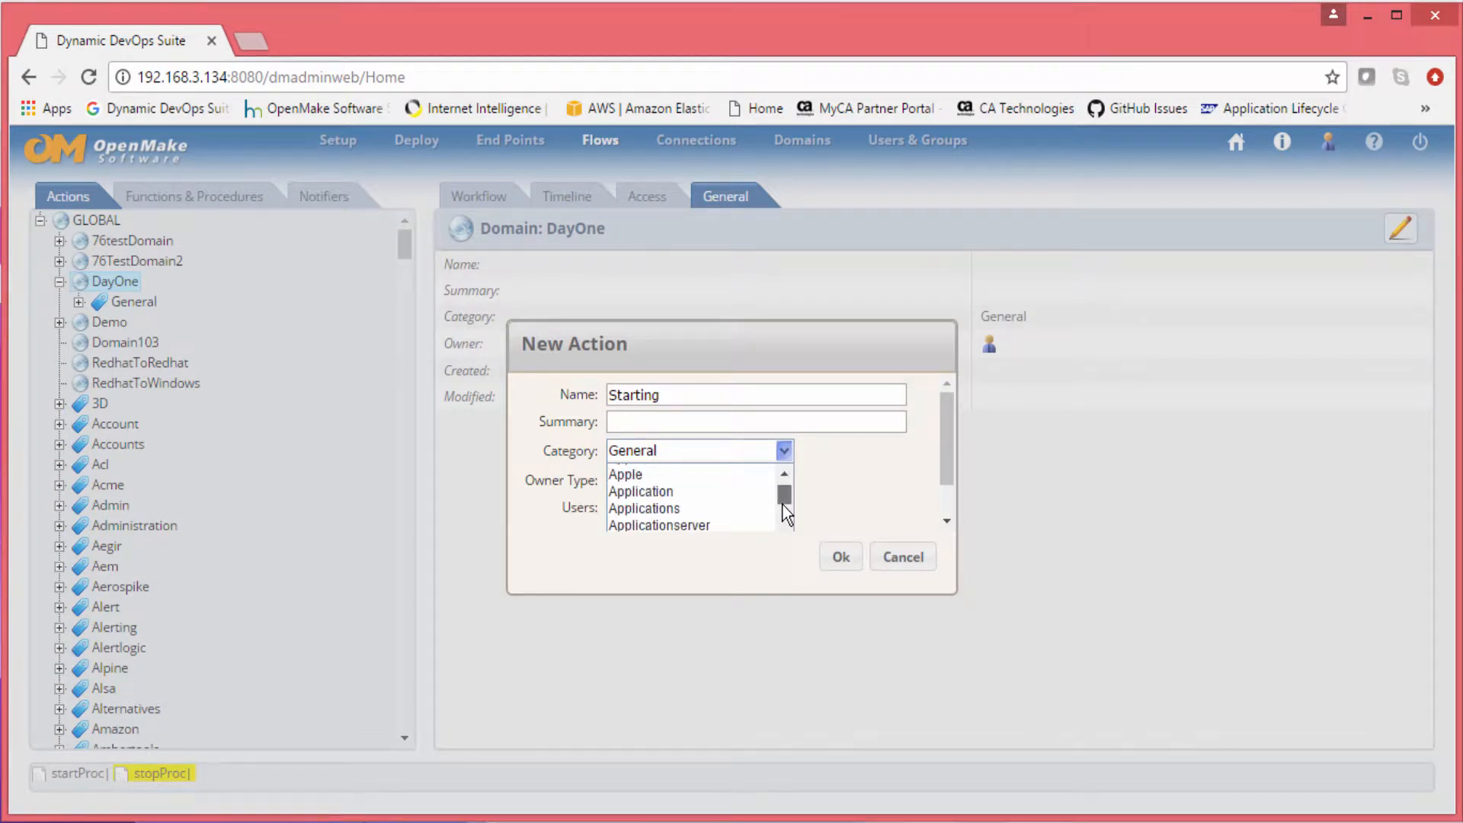
click(784, 477)
click(784, 477)
click(784, 477)
click(784, 477)
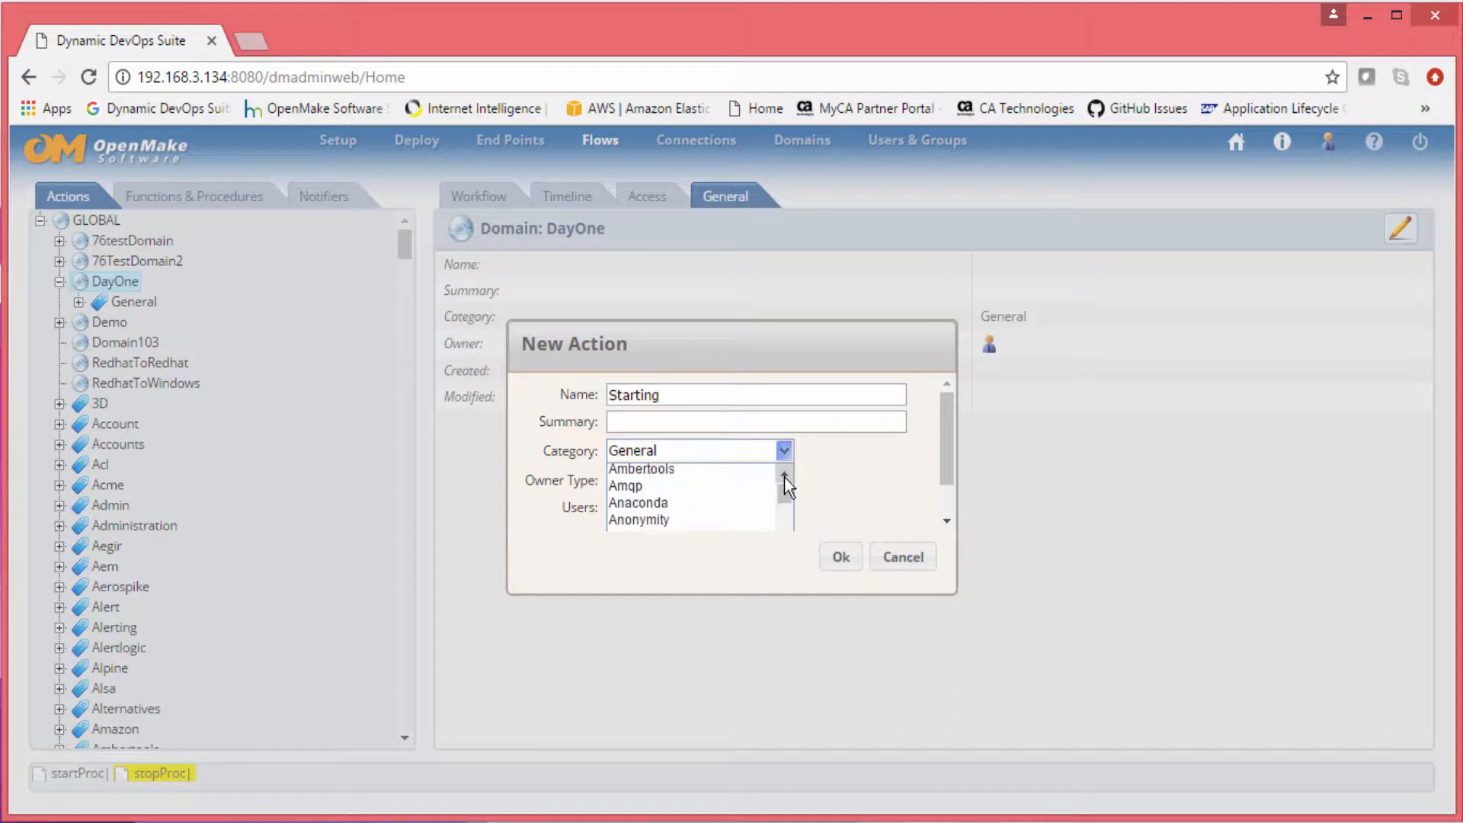
click(784, 477)
click(784, 477)
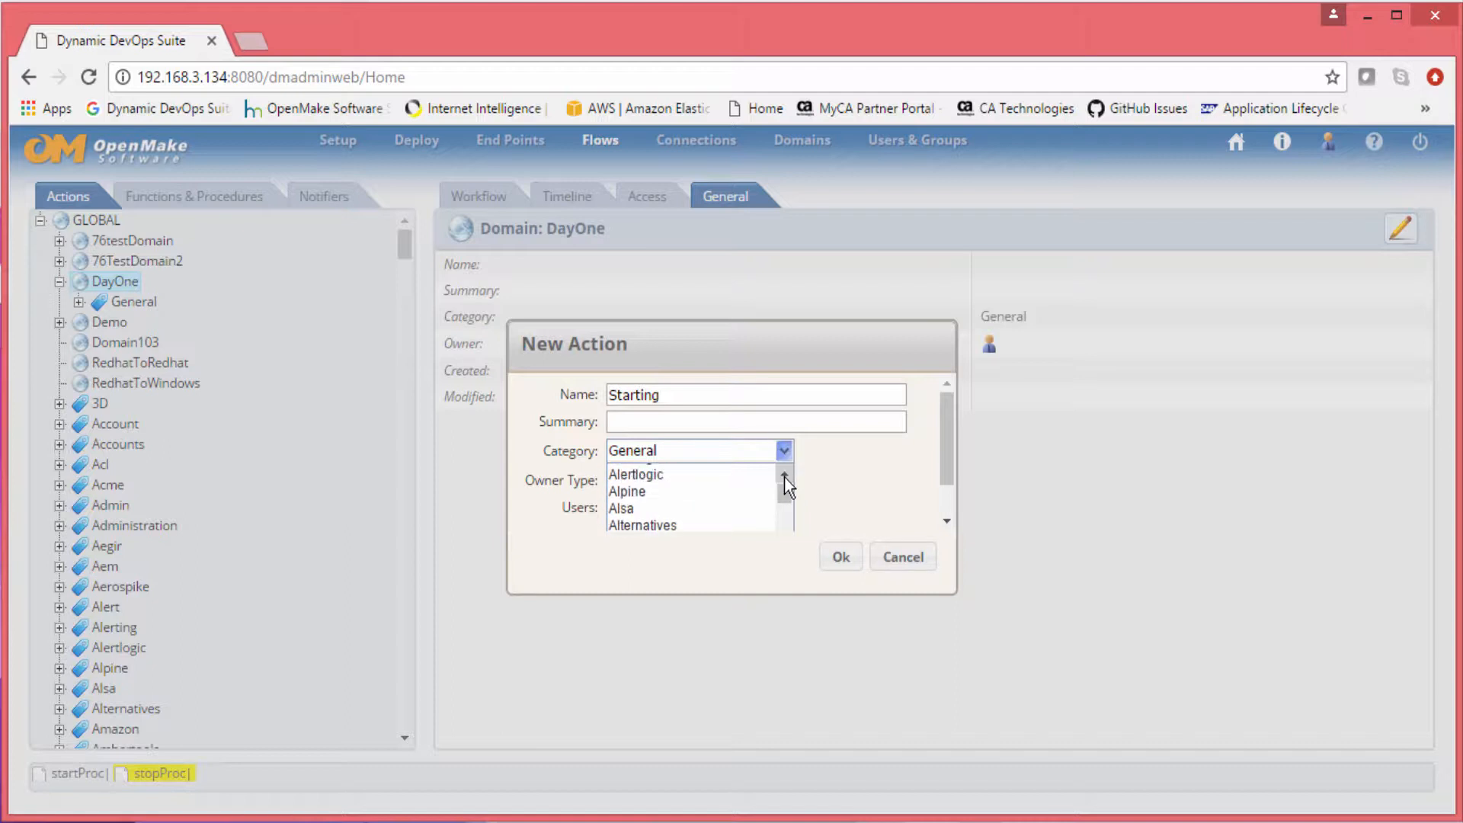
click(784, 477)
click(784, 477)
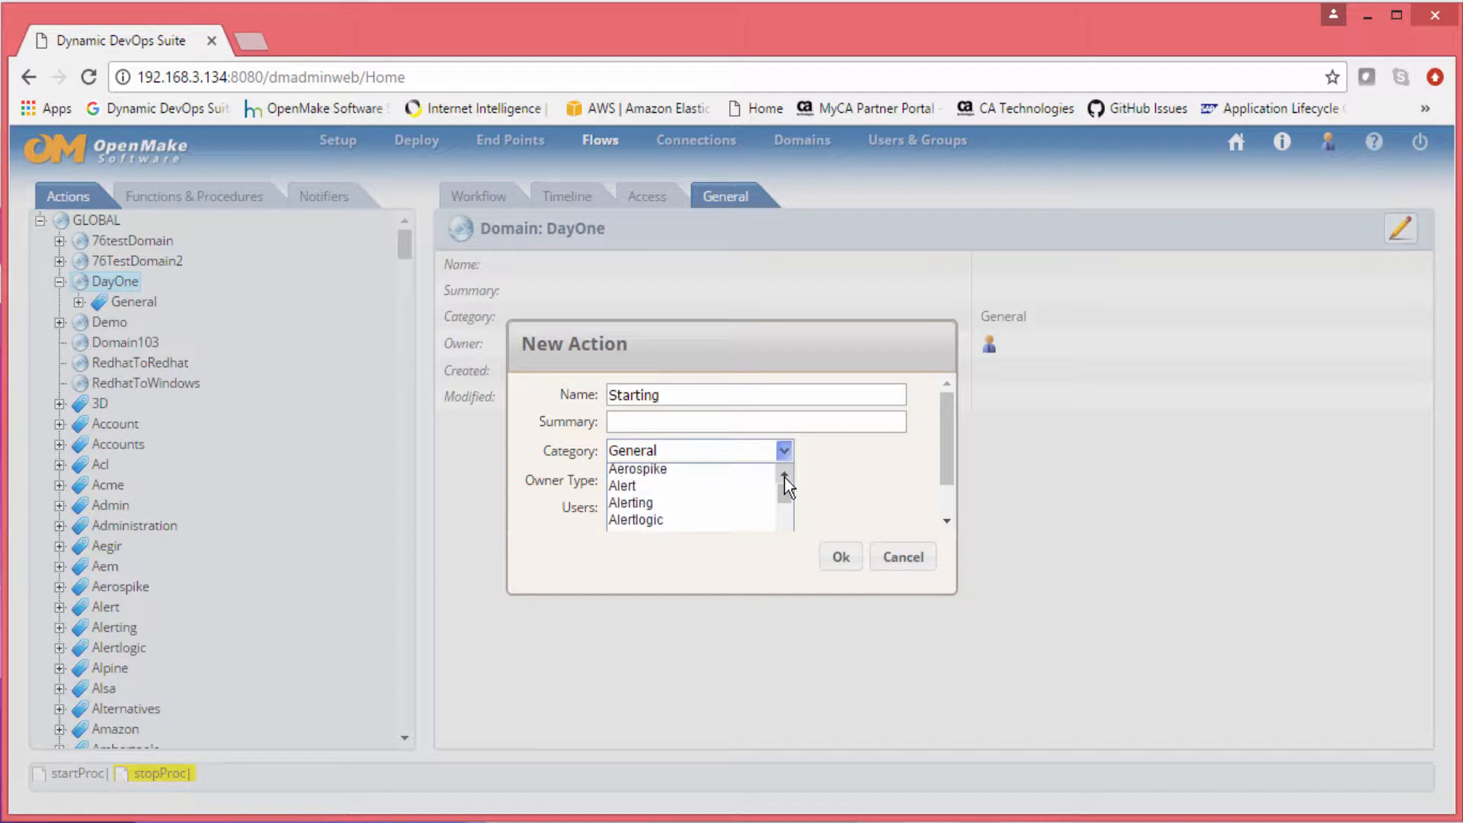
click(629, 490)
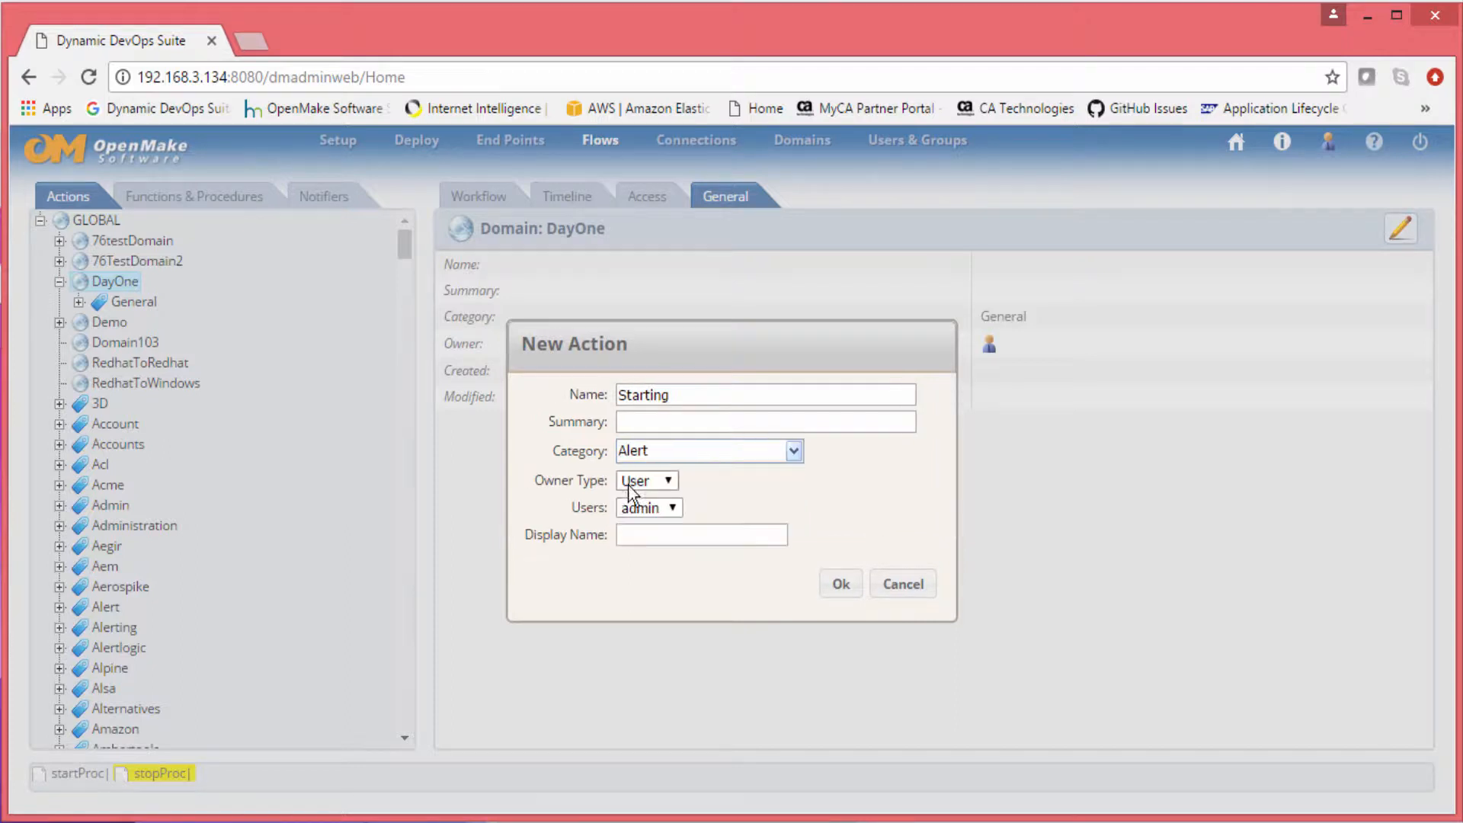
click(843, 585)
click(843, 585)
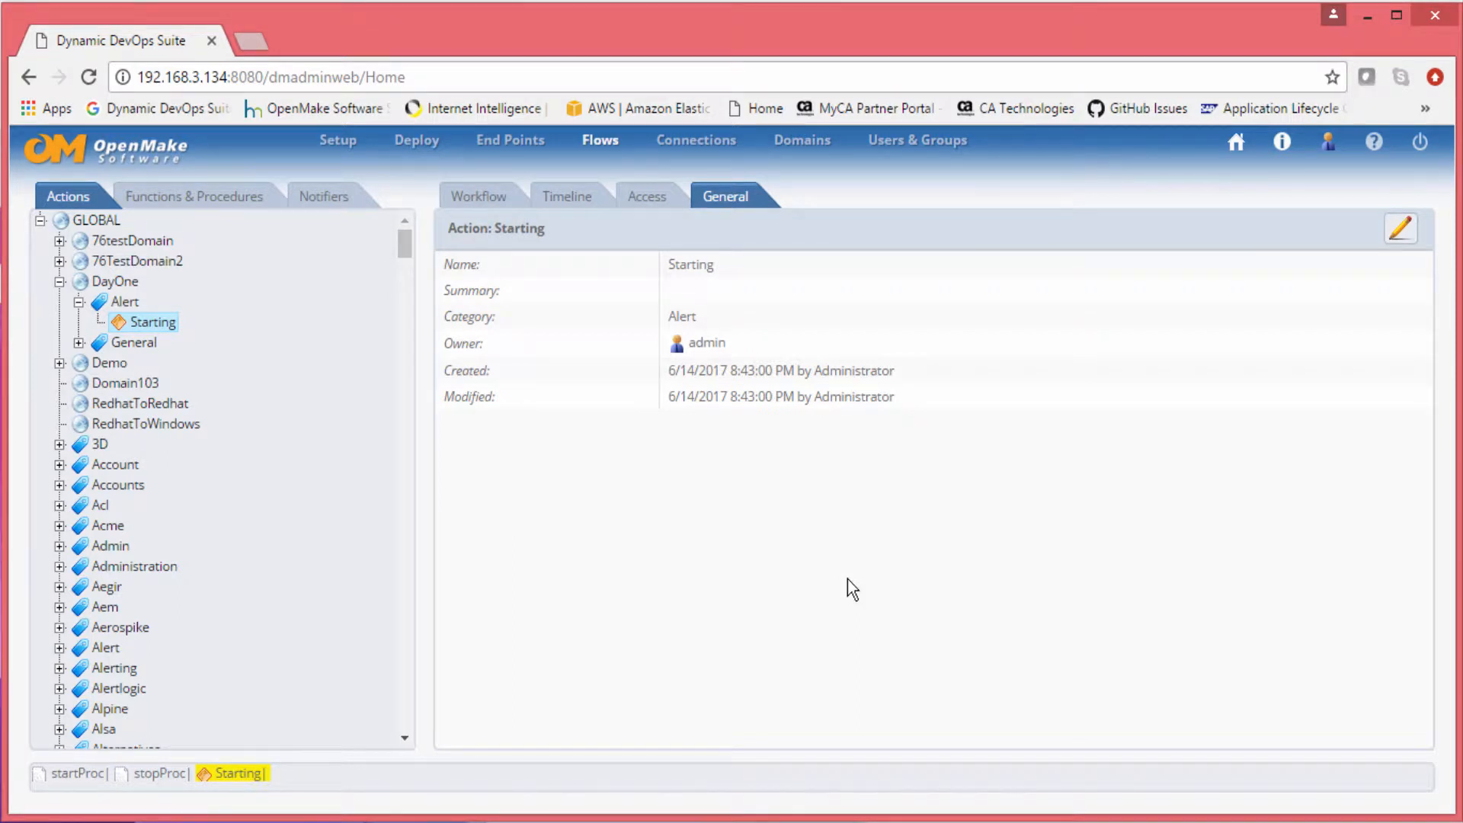
Step: Add the startProc activity from the Alert category below Start in the Starting workflow, leaving its title and summary empty
click(502, 201)
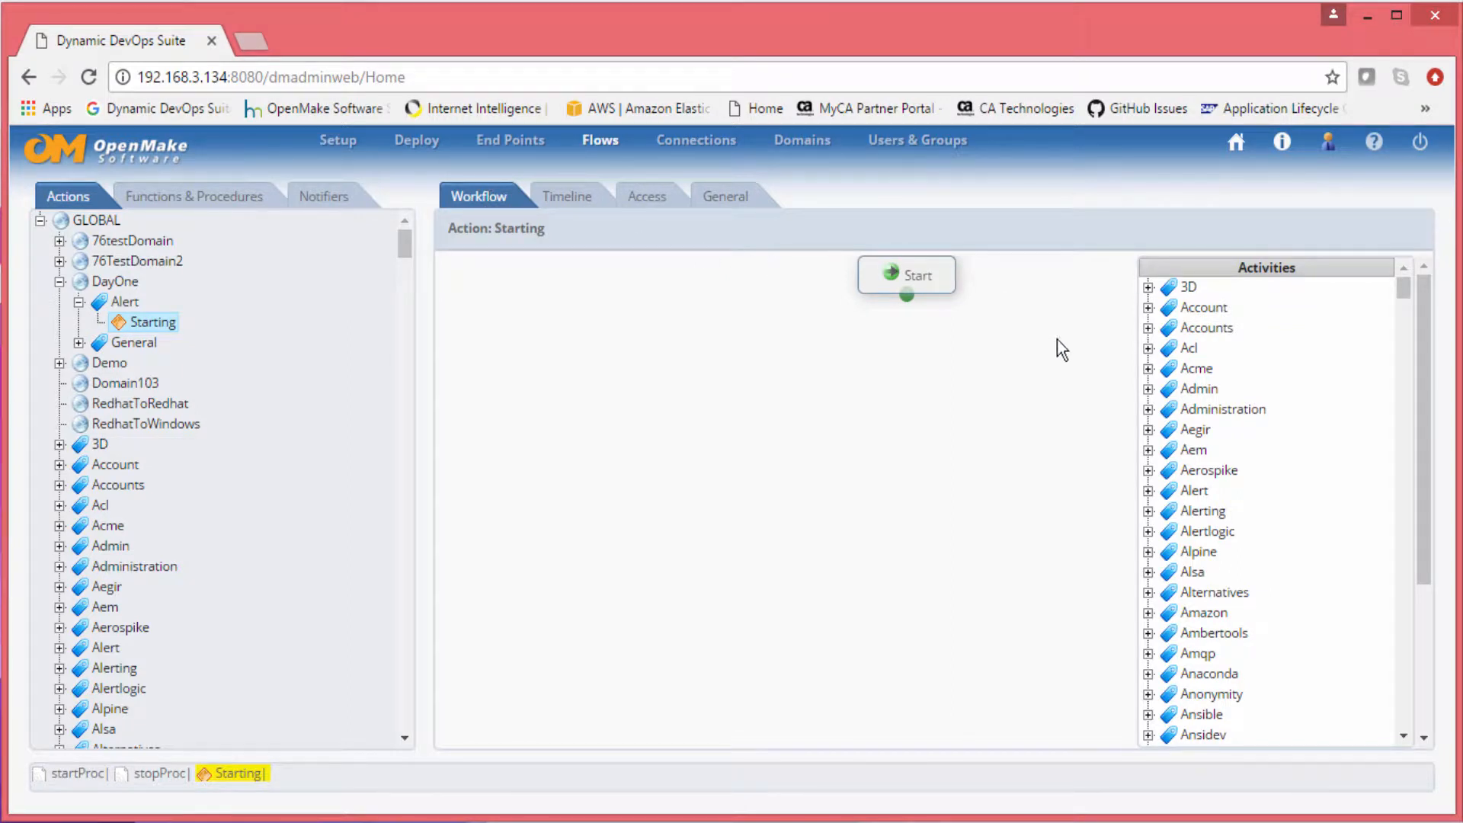
click(1148, 491)
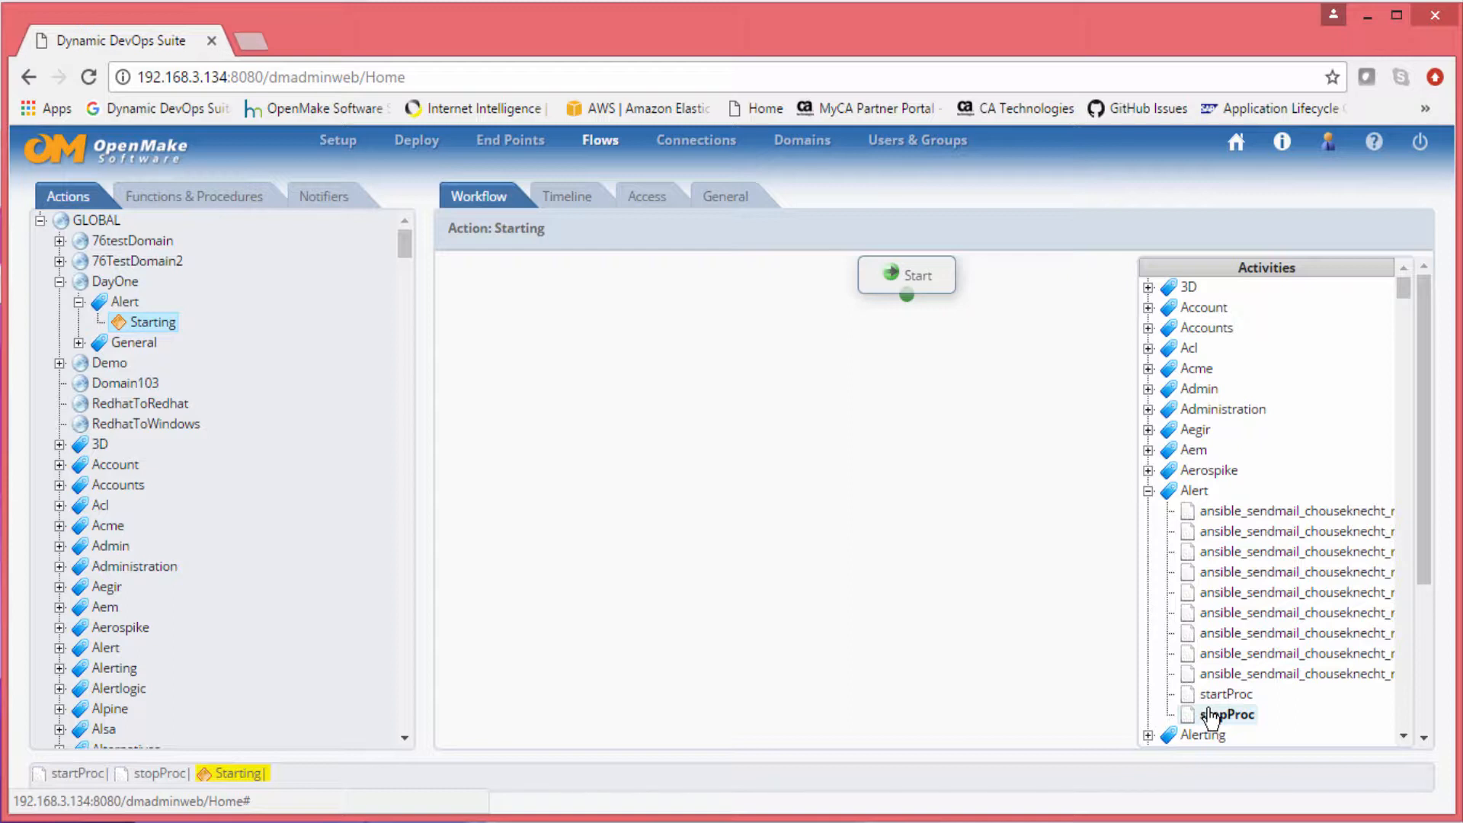
drag(1219, 694, 874, 499)
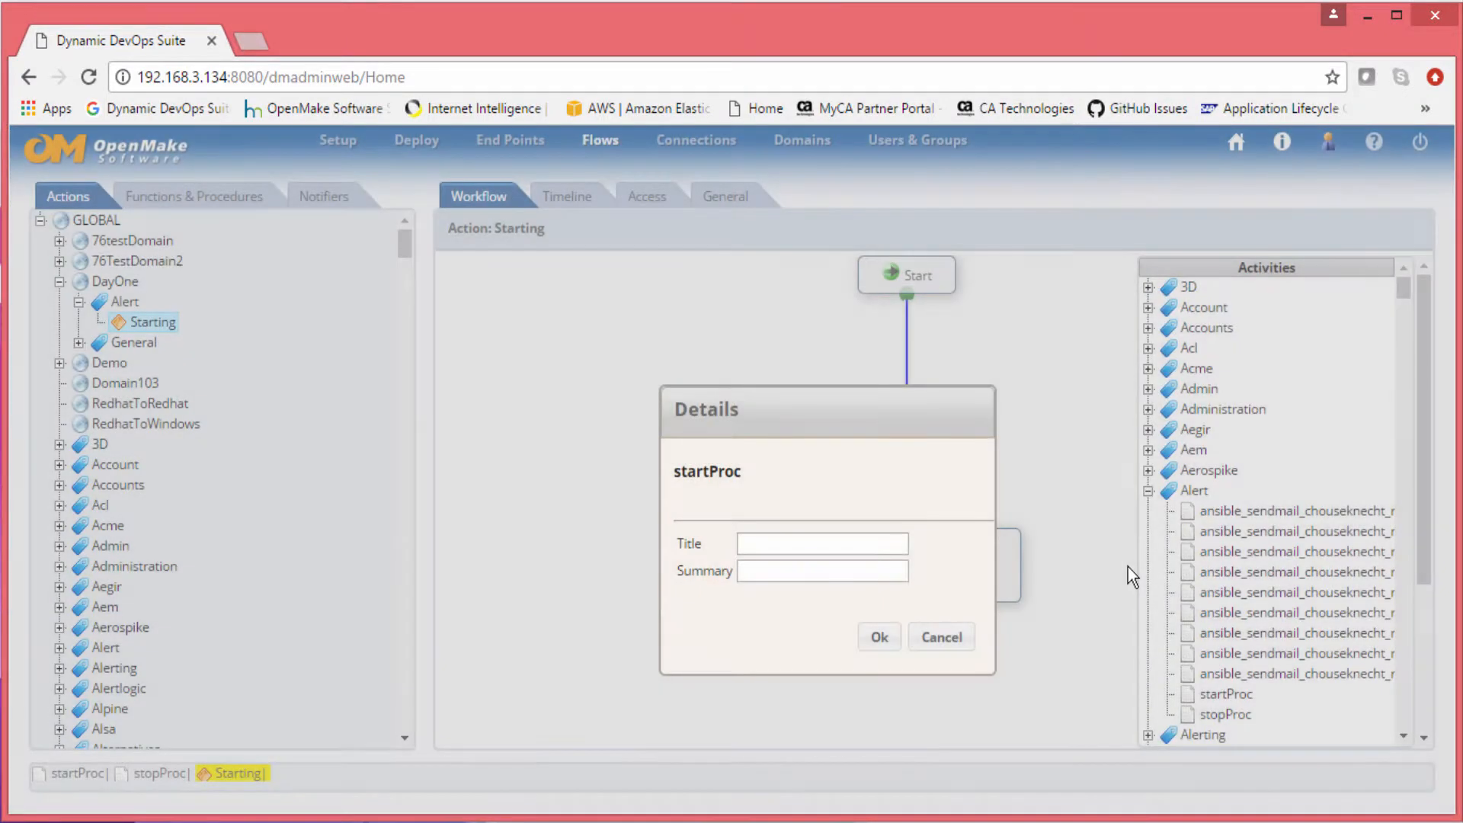
click(881, 637)
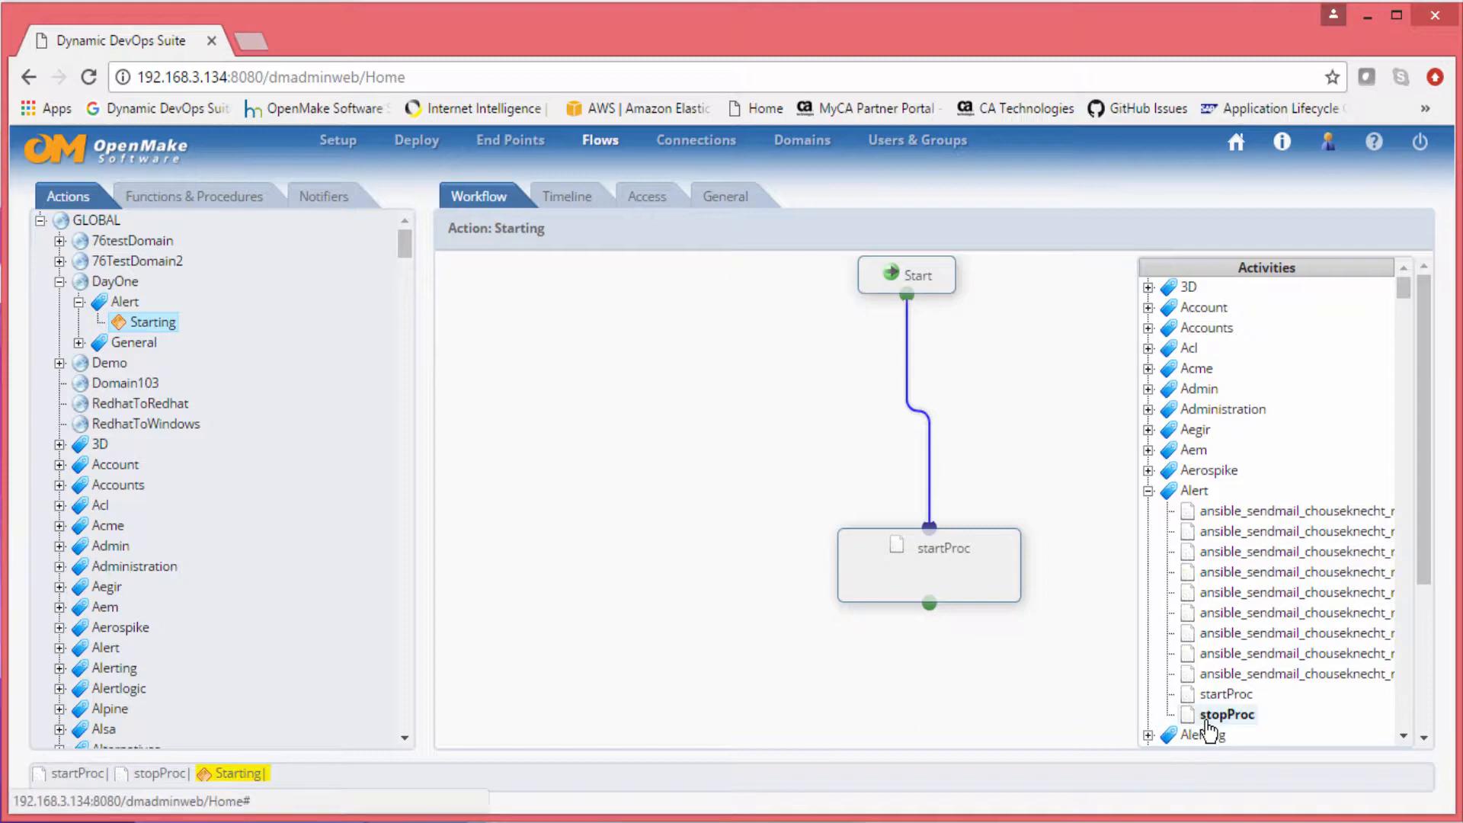
Step: Add the stopProc activity below startProc in the Starting workflow with arg1 set to Stopping
drag(1207, 722, 856, 675)
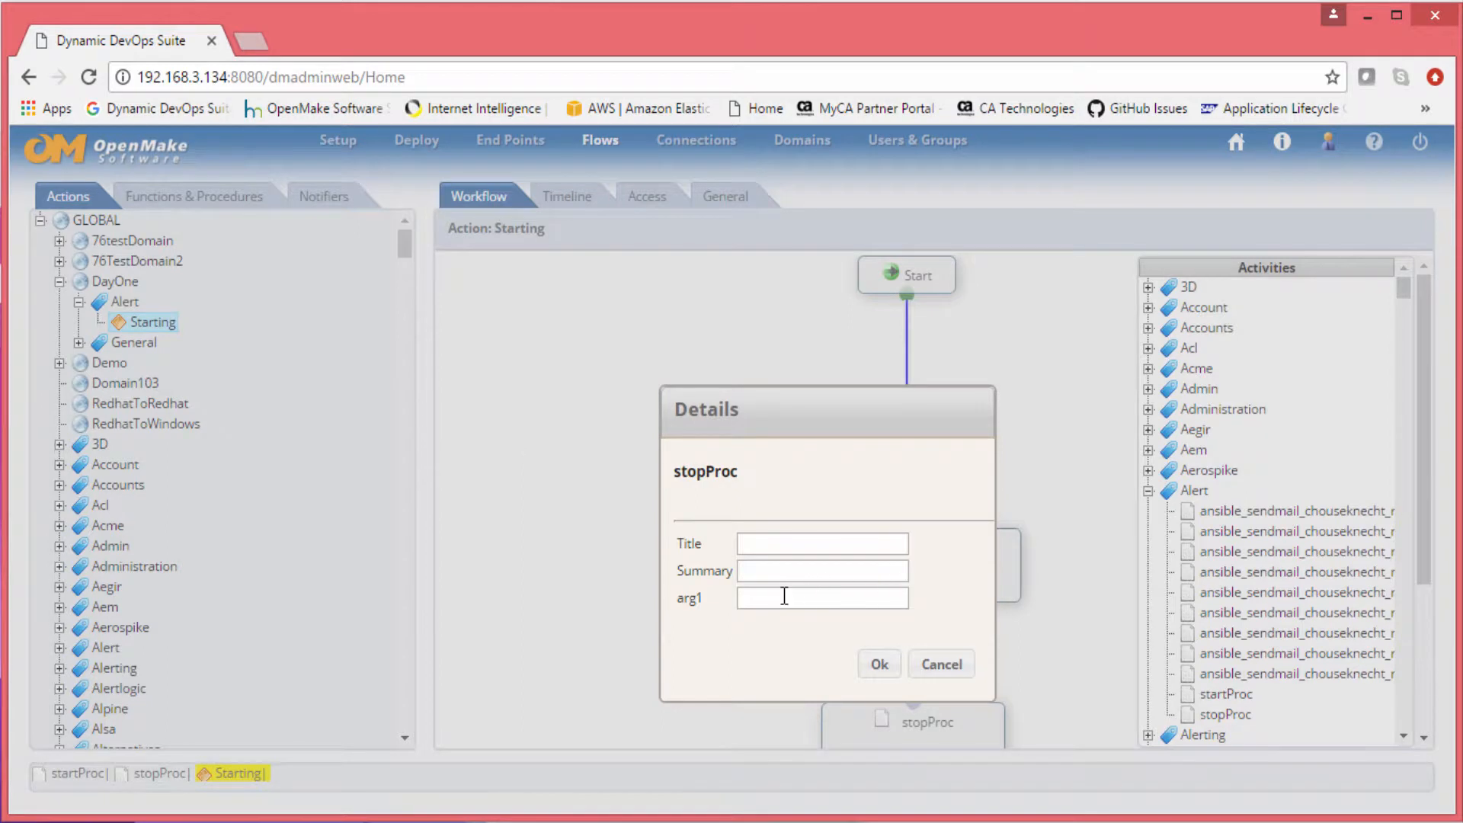
click(783, 597)
text(Stopping)
click(874, 668)
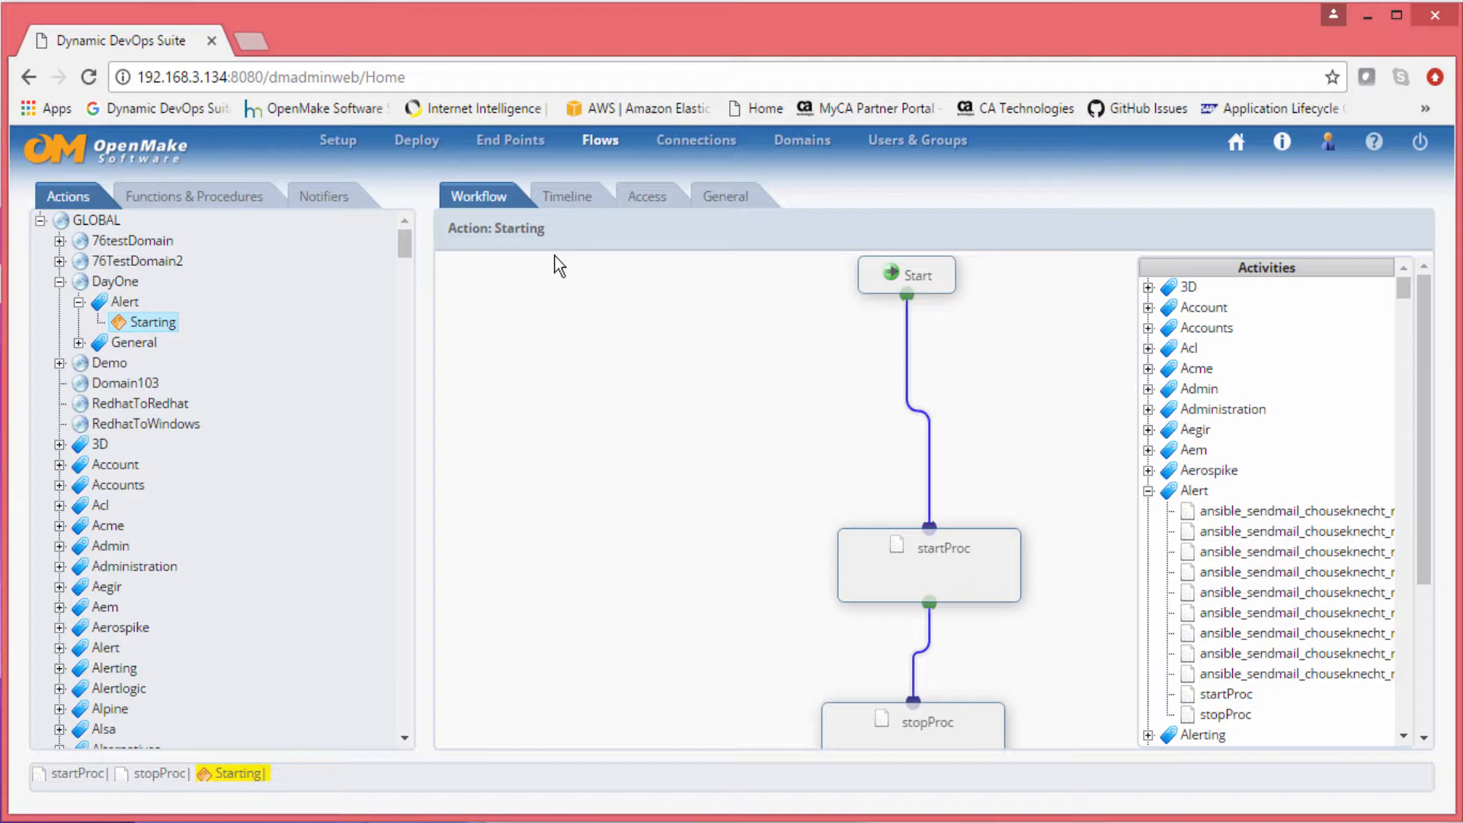
Step: Delete the stopProc activity from the Starting workflow
right_click(944, 728)
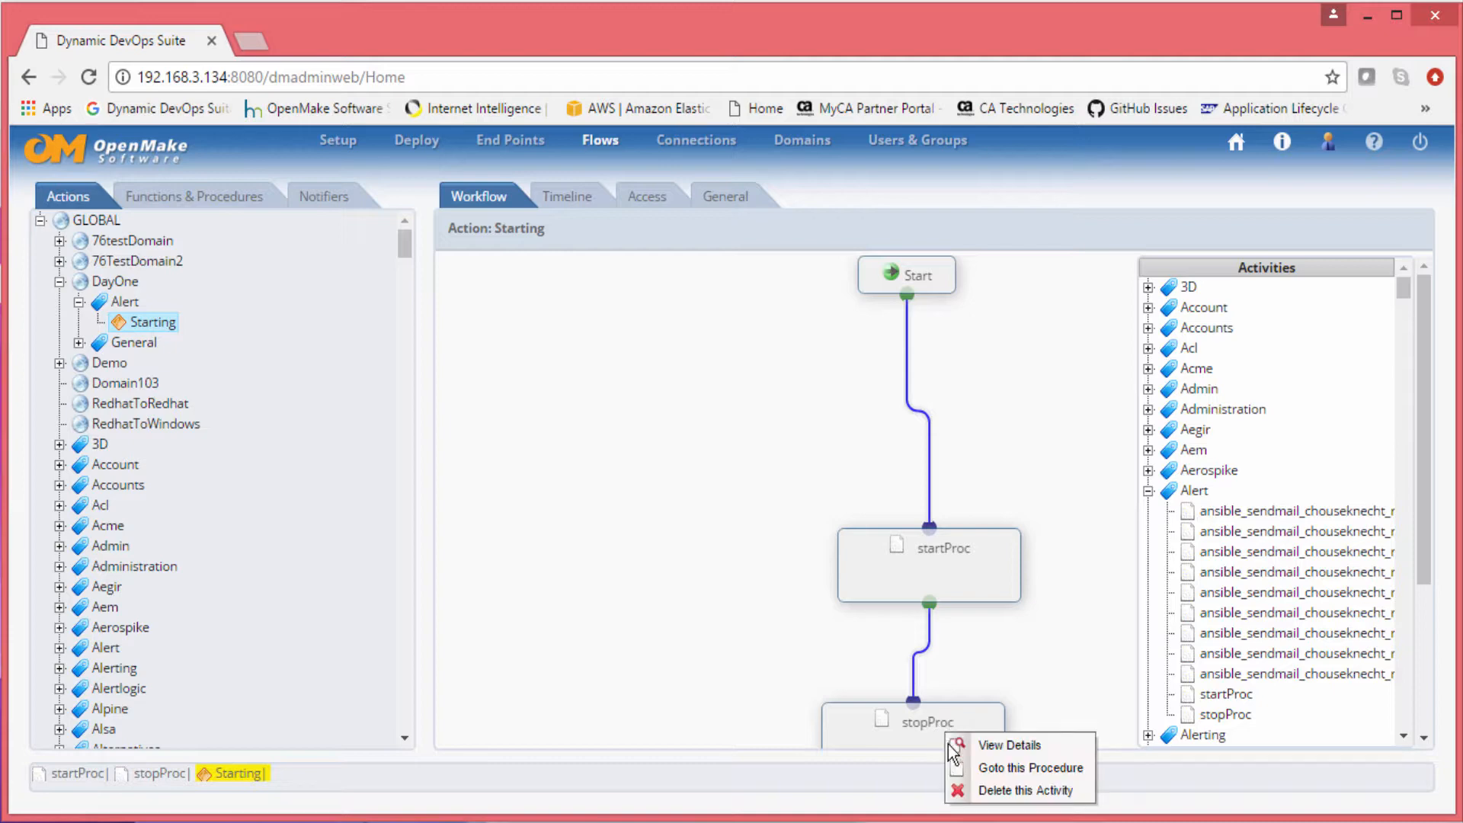
click(979, 792)
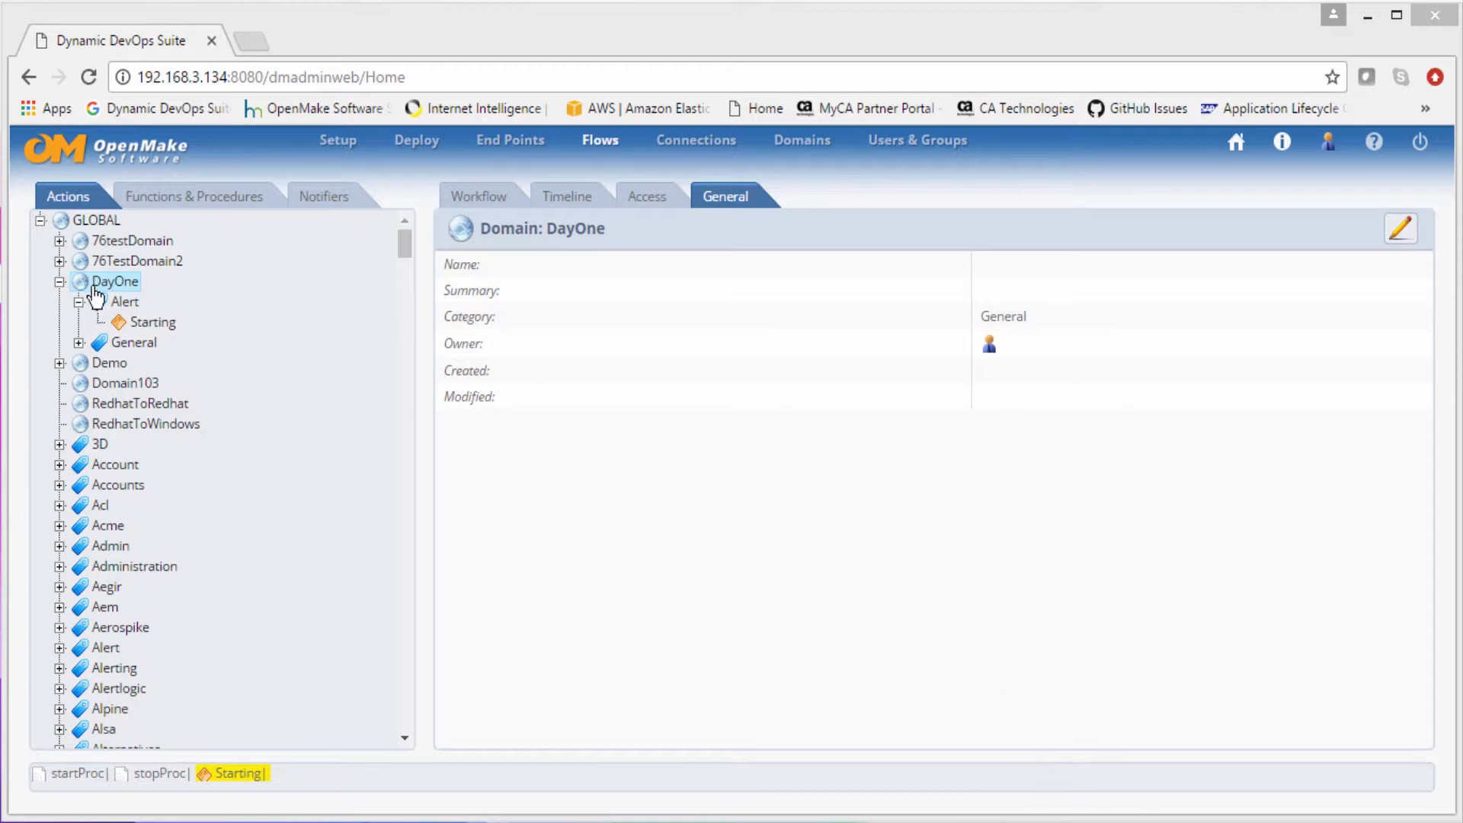
Step: Create another new action in the DayOne domain, named Stopping, with the category Alert
click(94, 285)
right_click(95, 283)
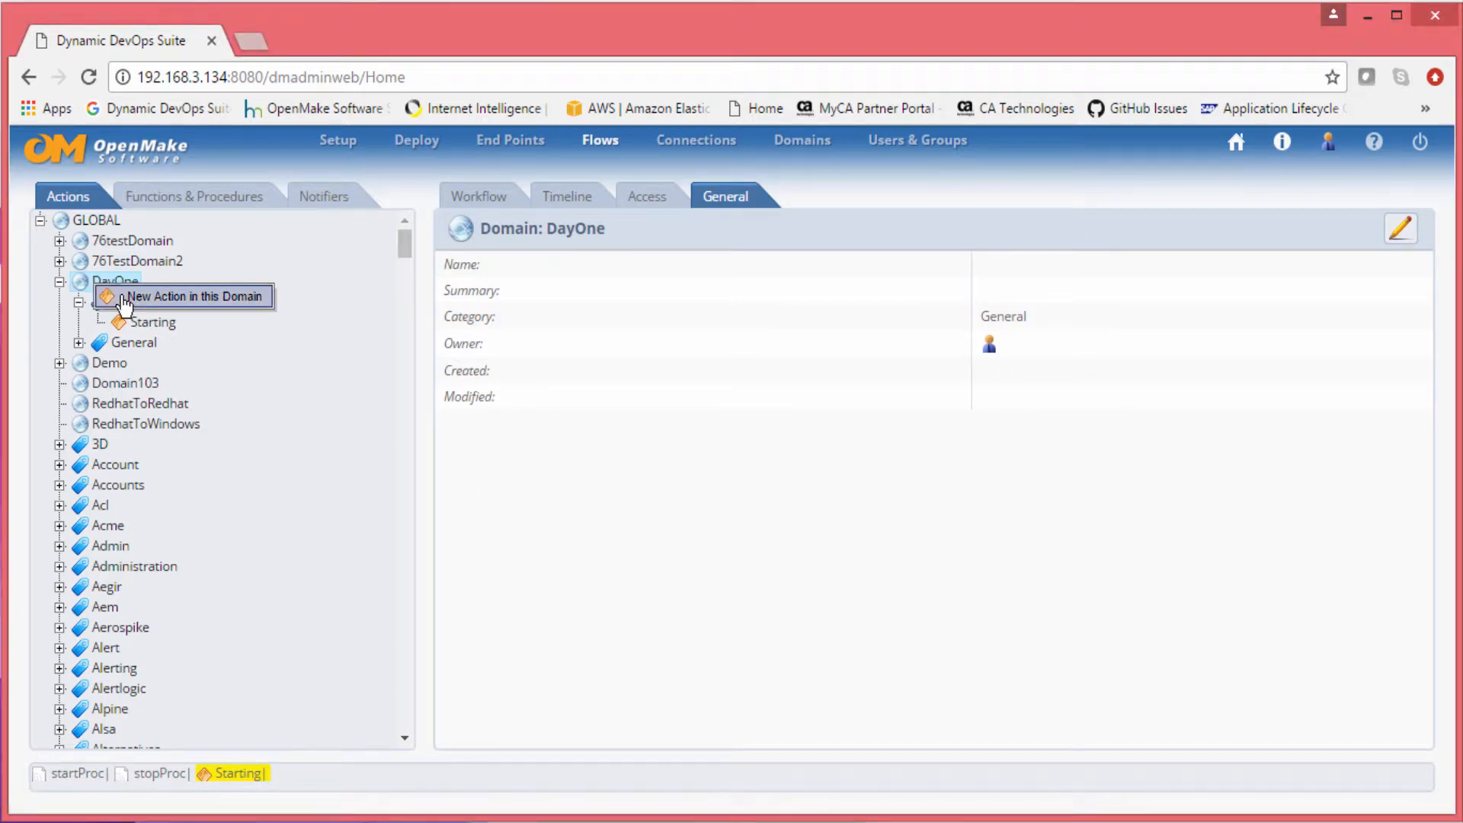
click(124, 303)
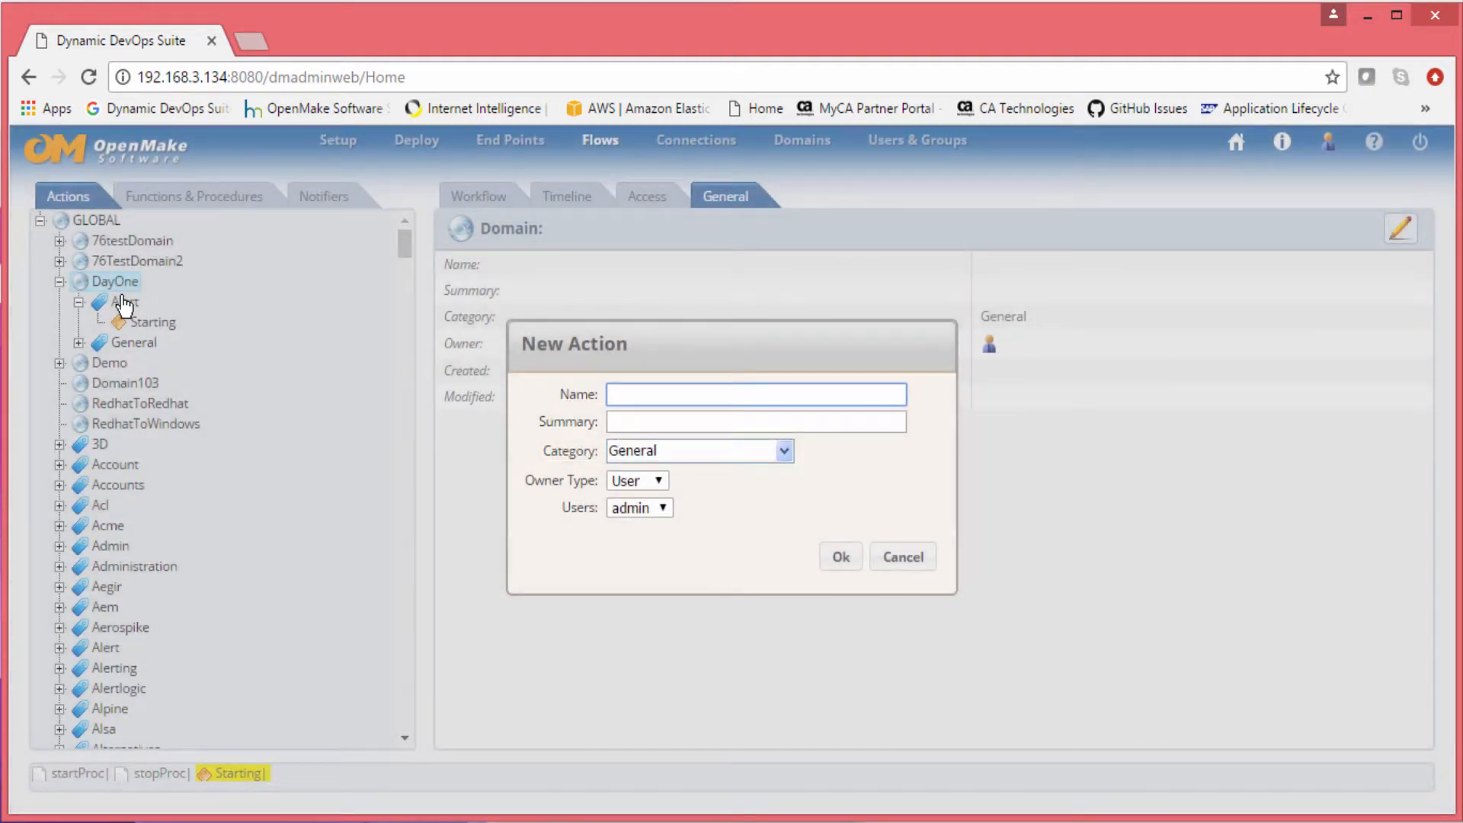
text(Stopping)
click(785, 448)
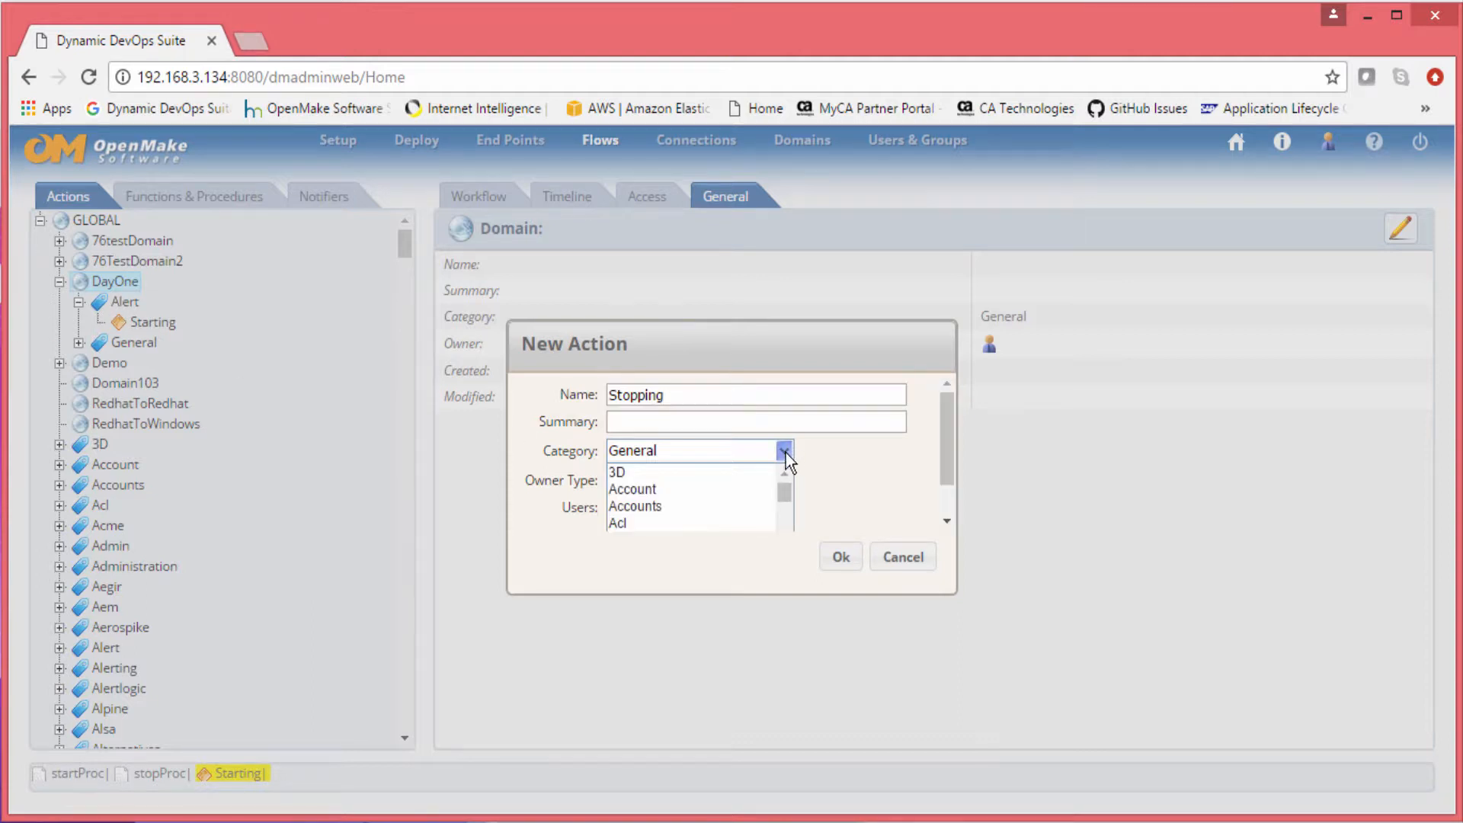
scroll(784, 523, down, 2)
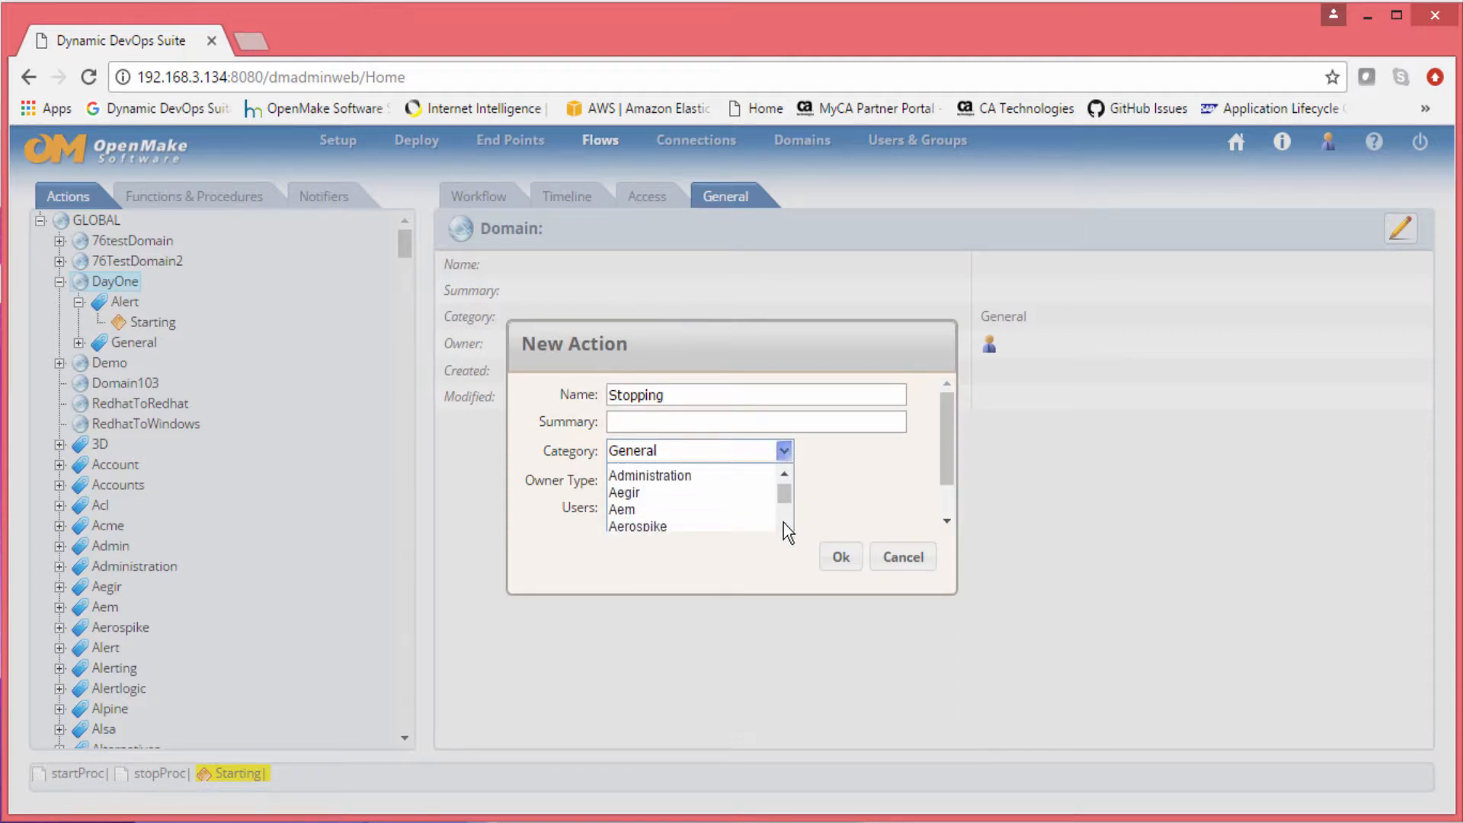
scroll(783, 522, down, 2)
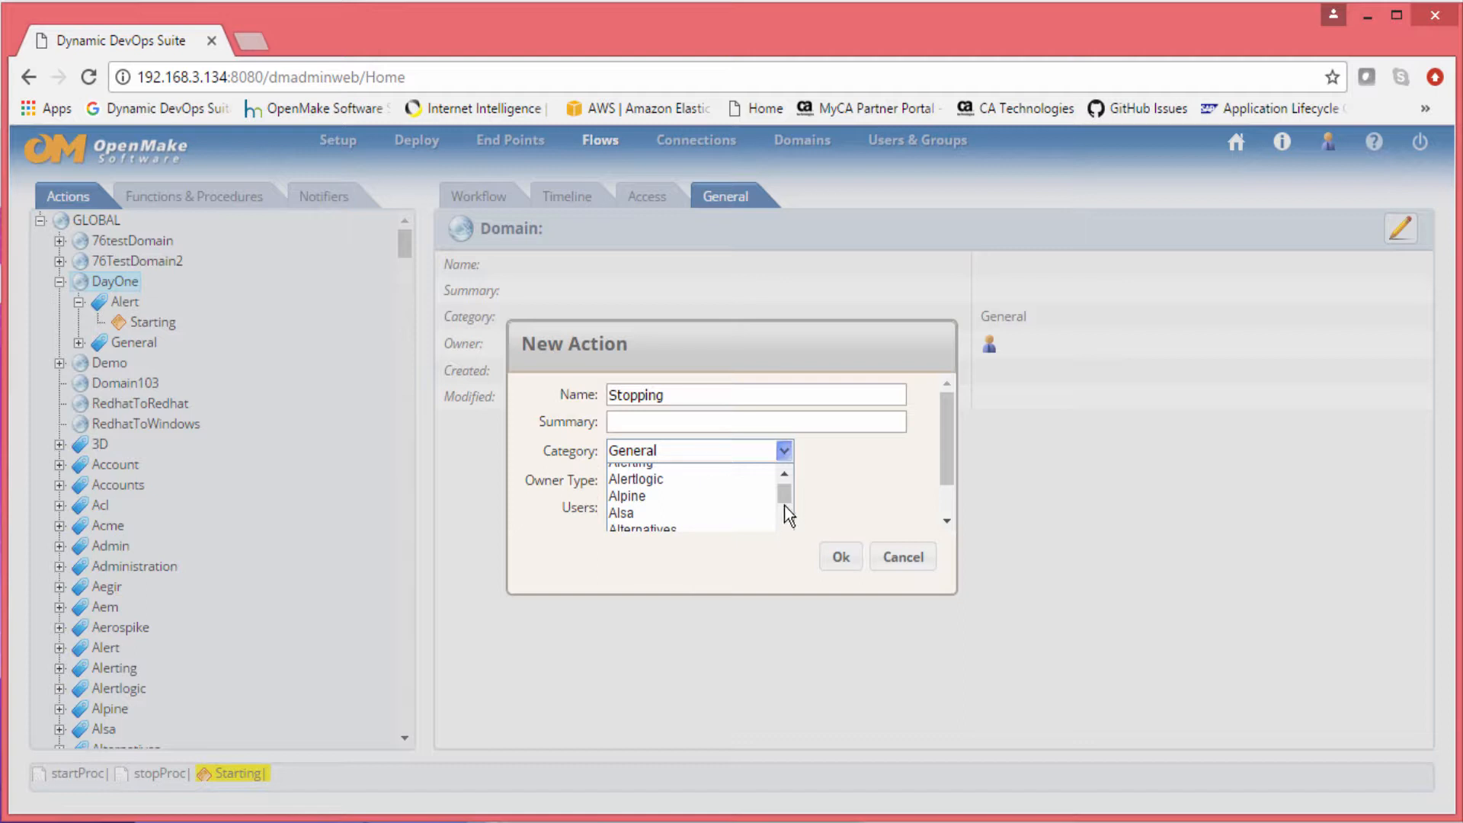
click(783, 477)
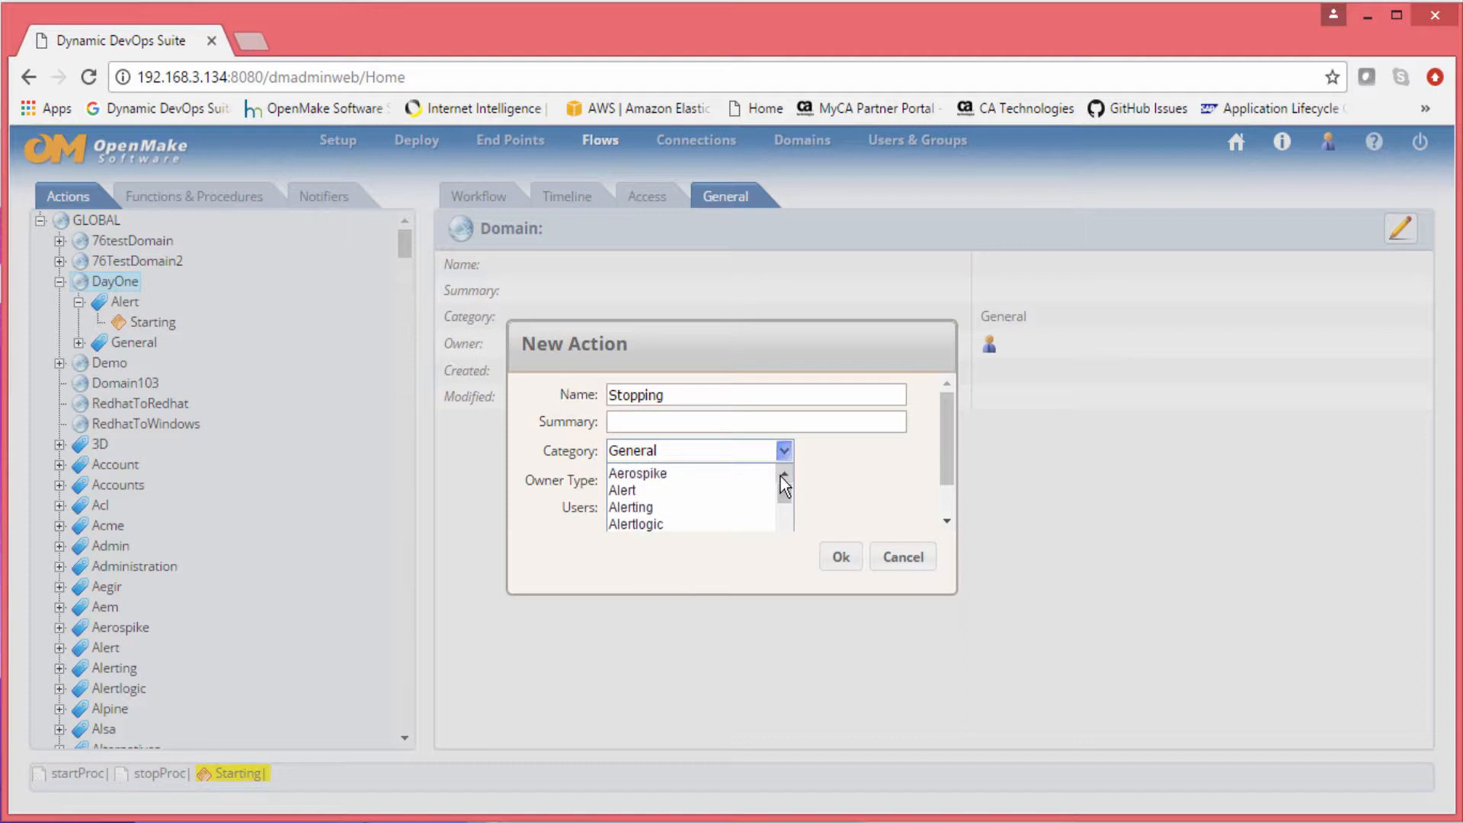
click(640, 494)
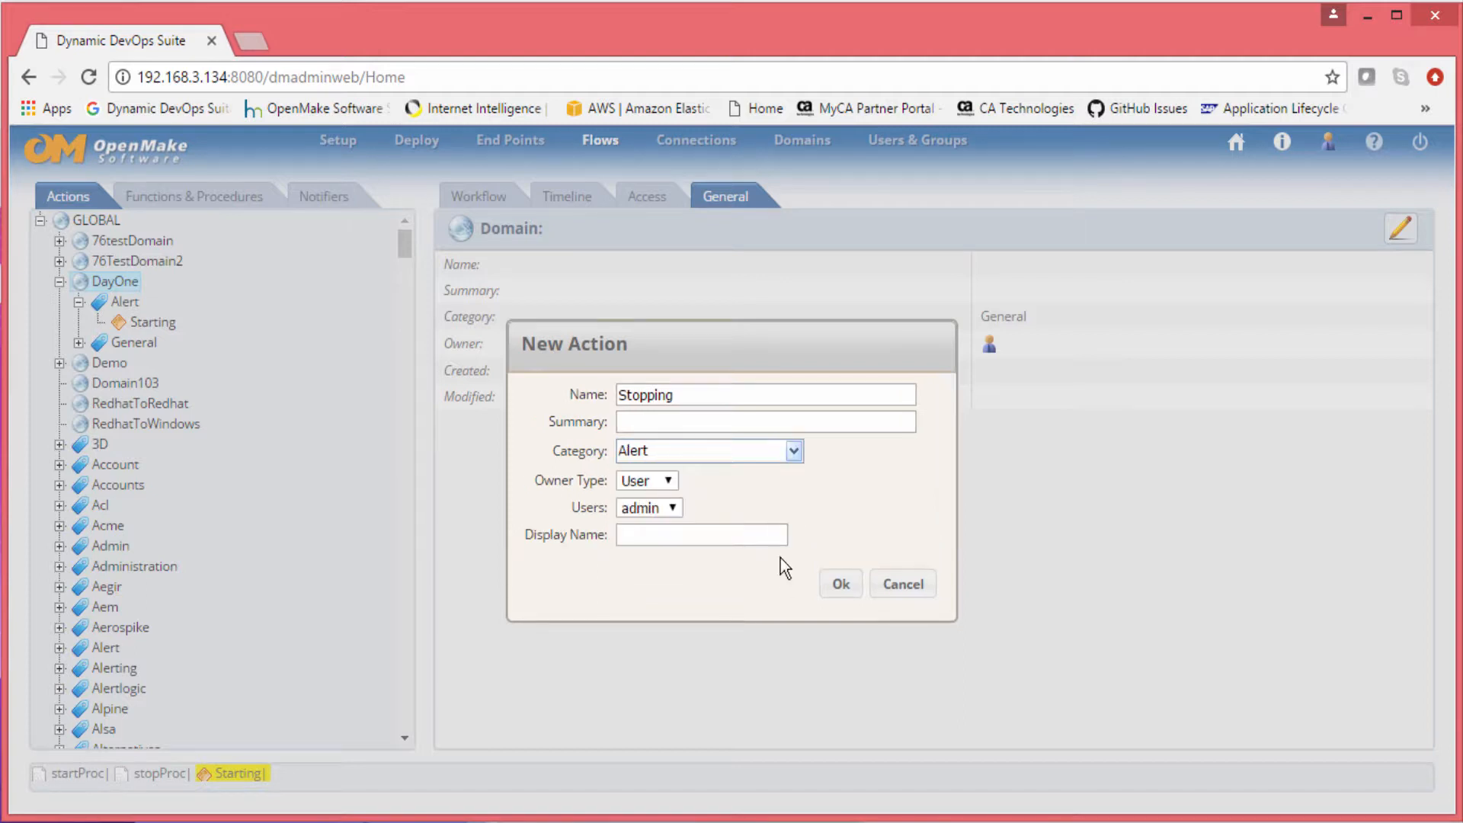
click(839, 588)
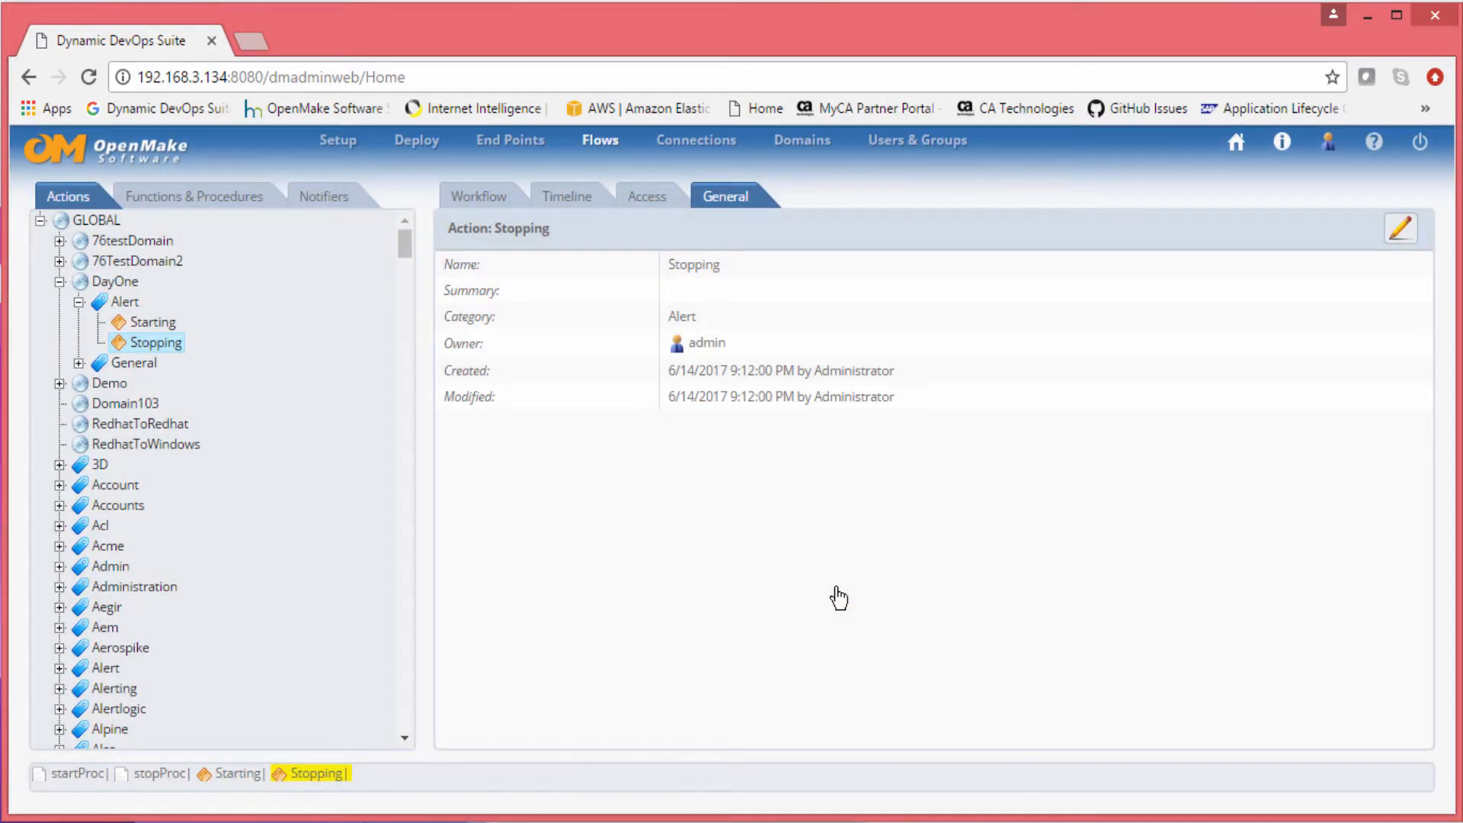
Step: Add the stopProc activity from the Alert category below Start in the Stopping workflow with arg1 set to Stopping
click(492, 196)
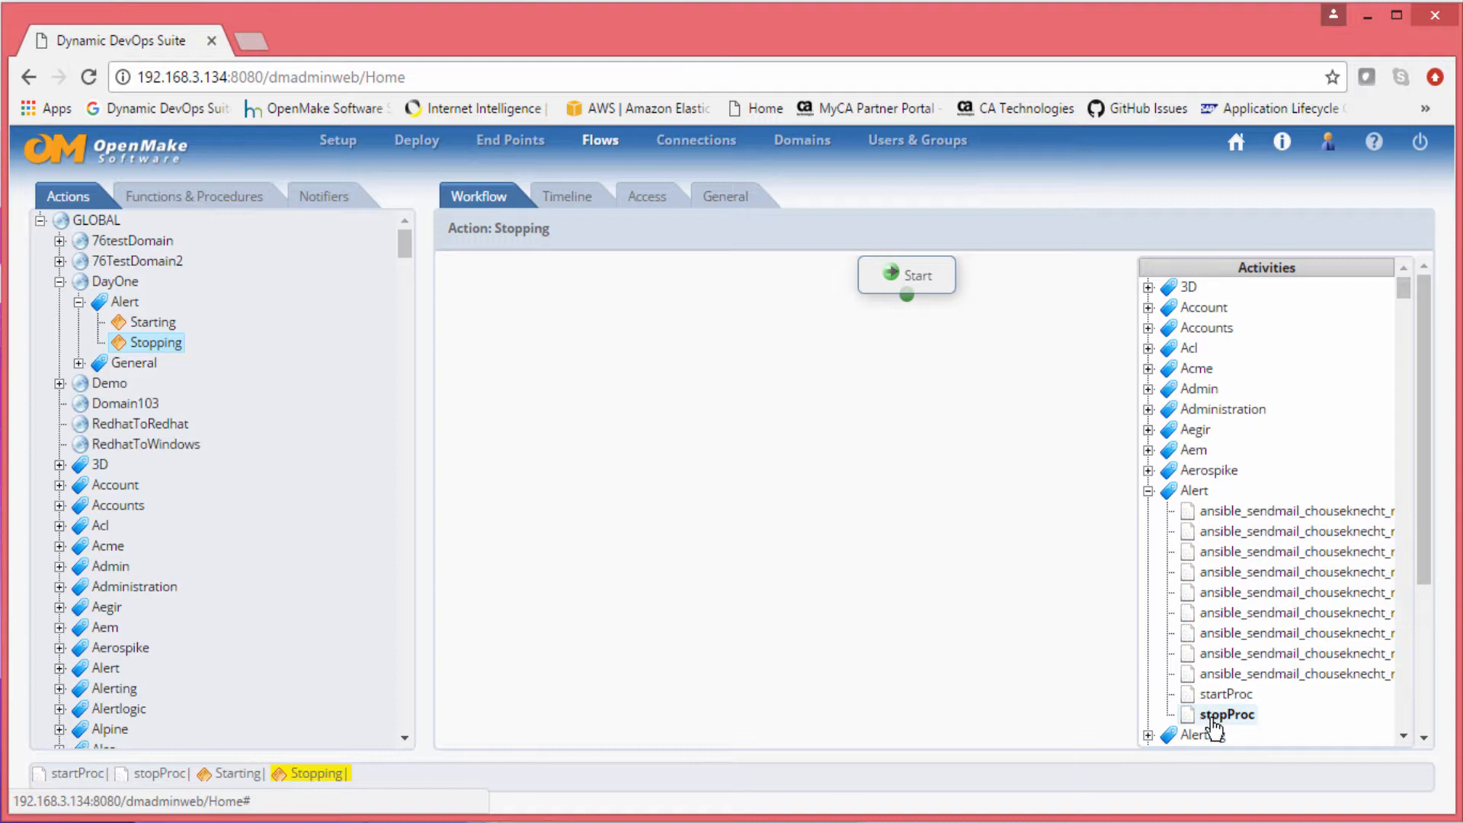
drag(1213, 722, 786, 475)
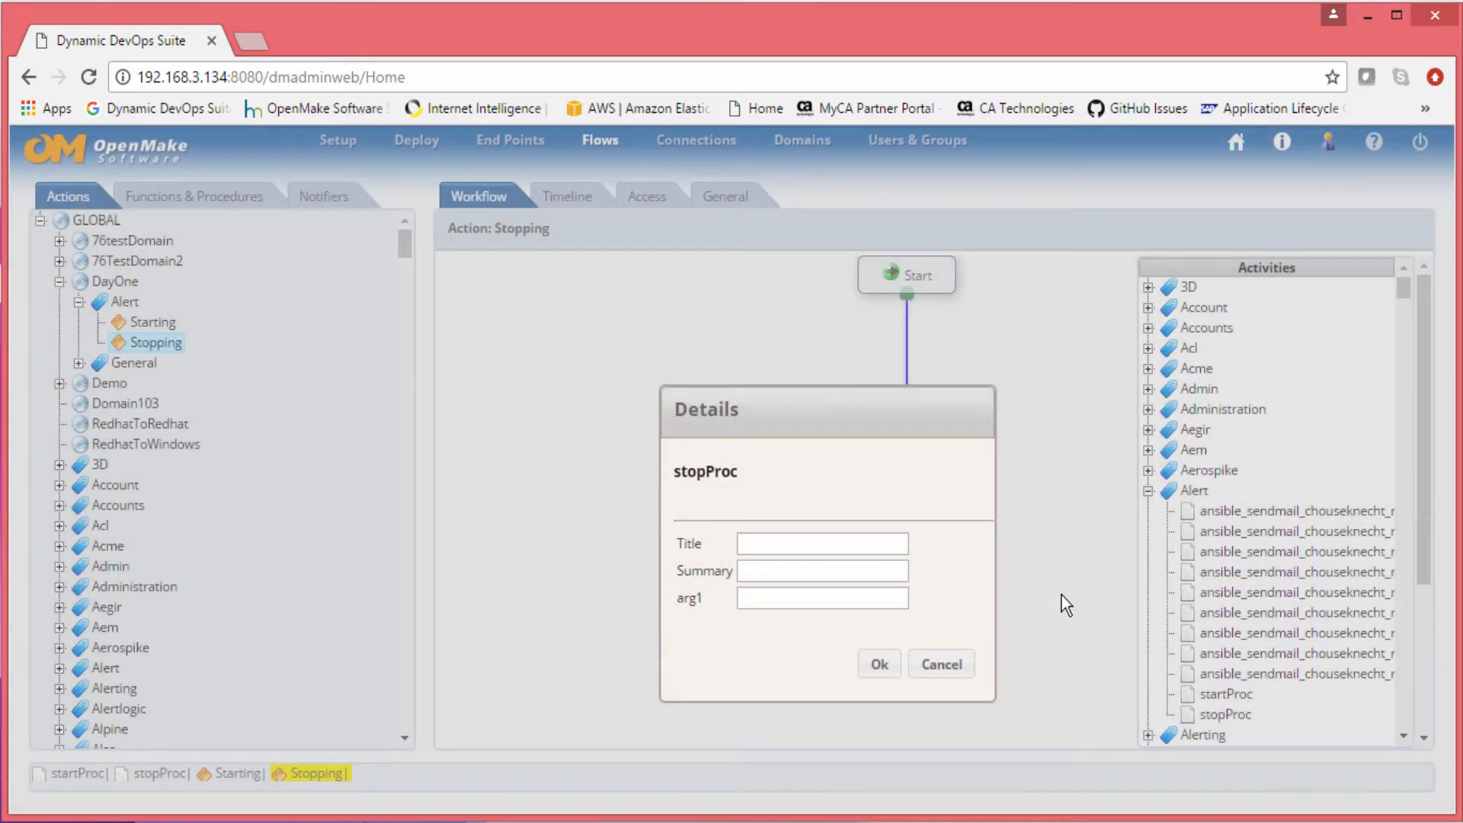
click(816, 600)
text(Stoppi)
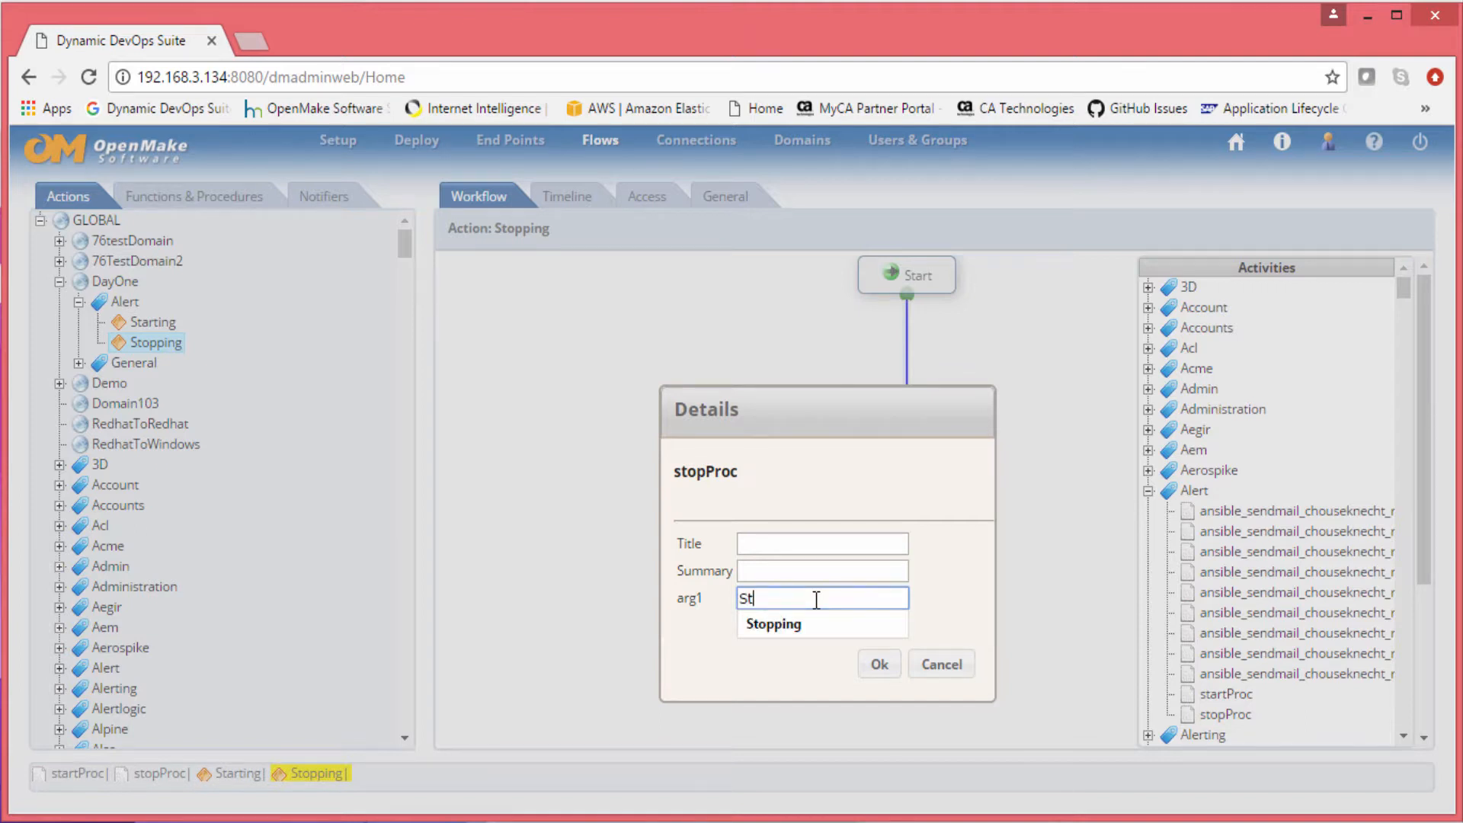
text(ng)
click(880, 665)
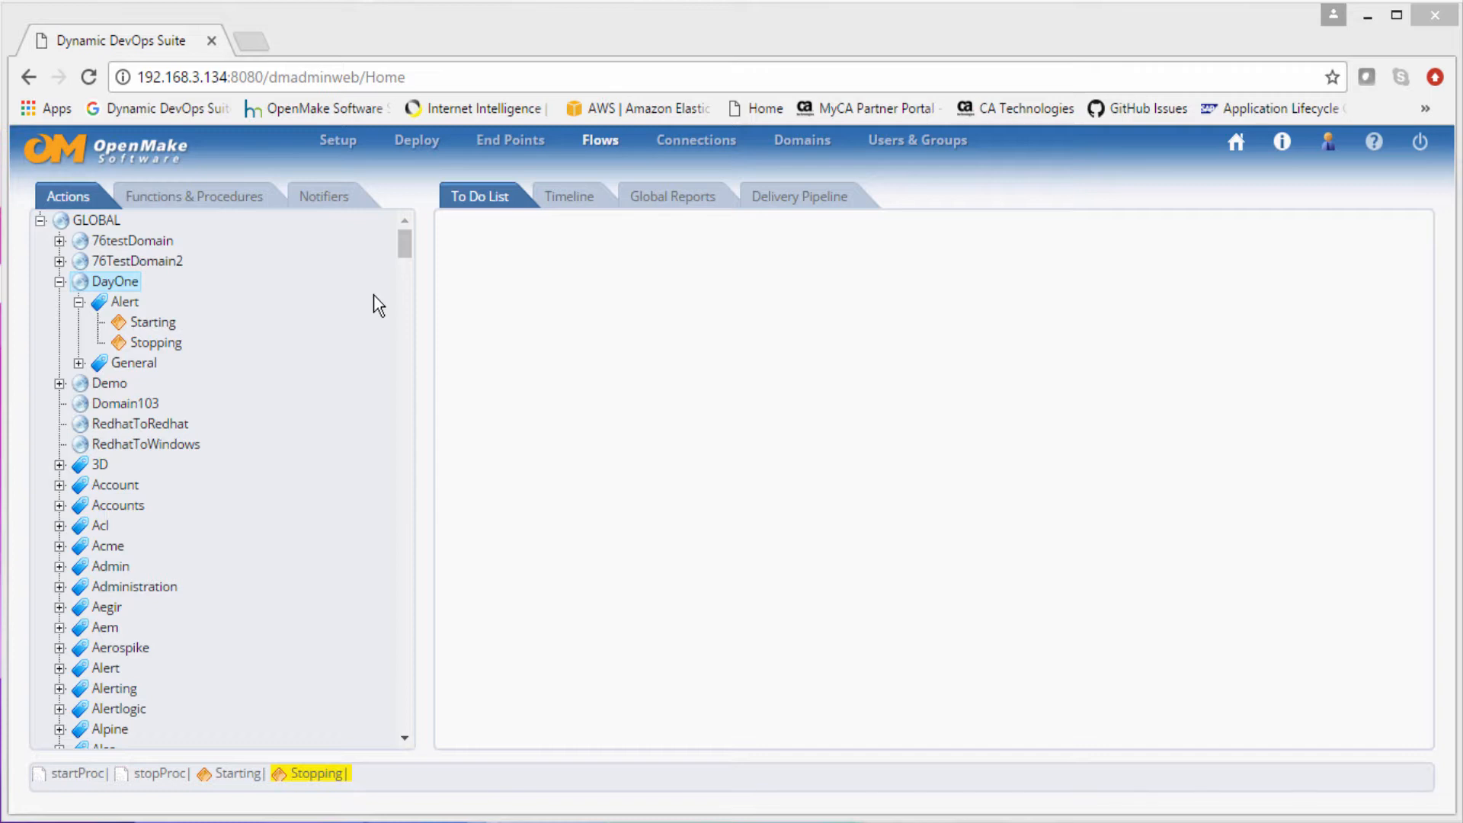
Step: Edit the general details of the DayOneApp application in the DayOne domain and choose Starting as its pre-action
click(429, 143)
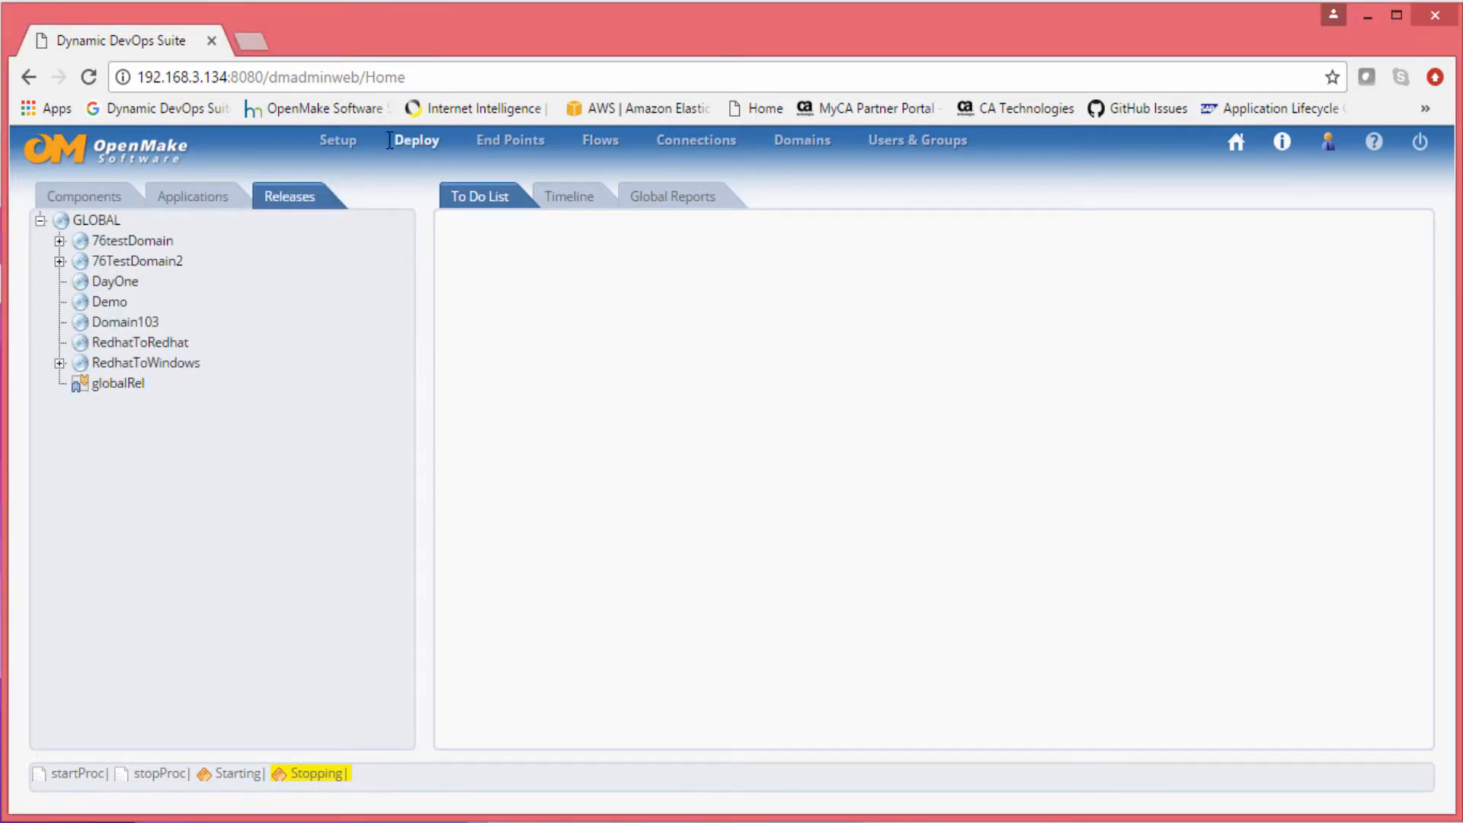
click(189, 196)
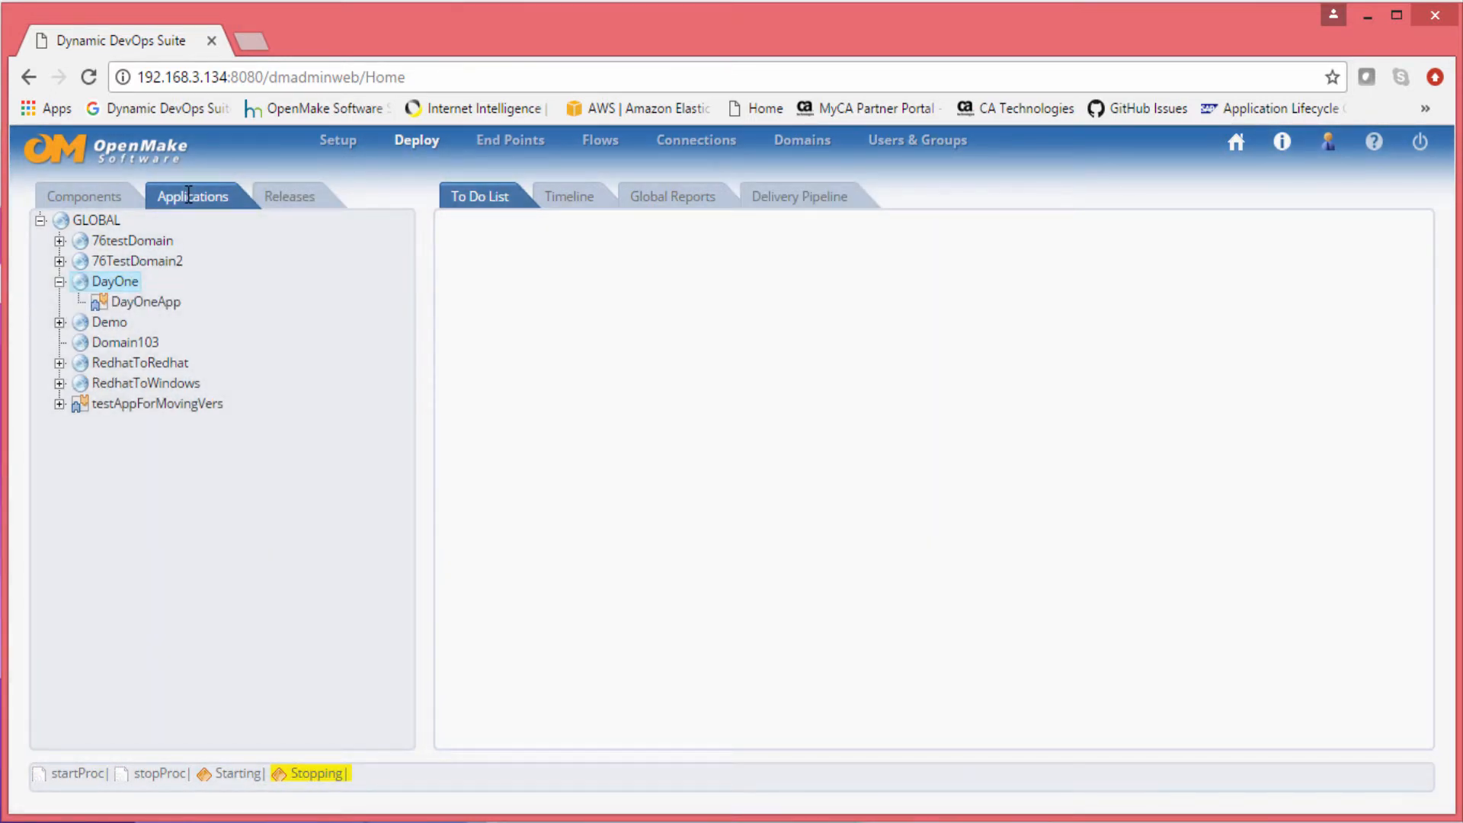
click(120, 310)
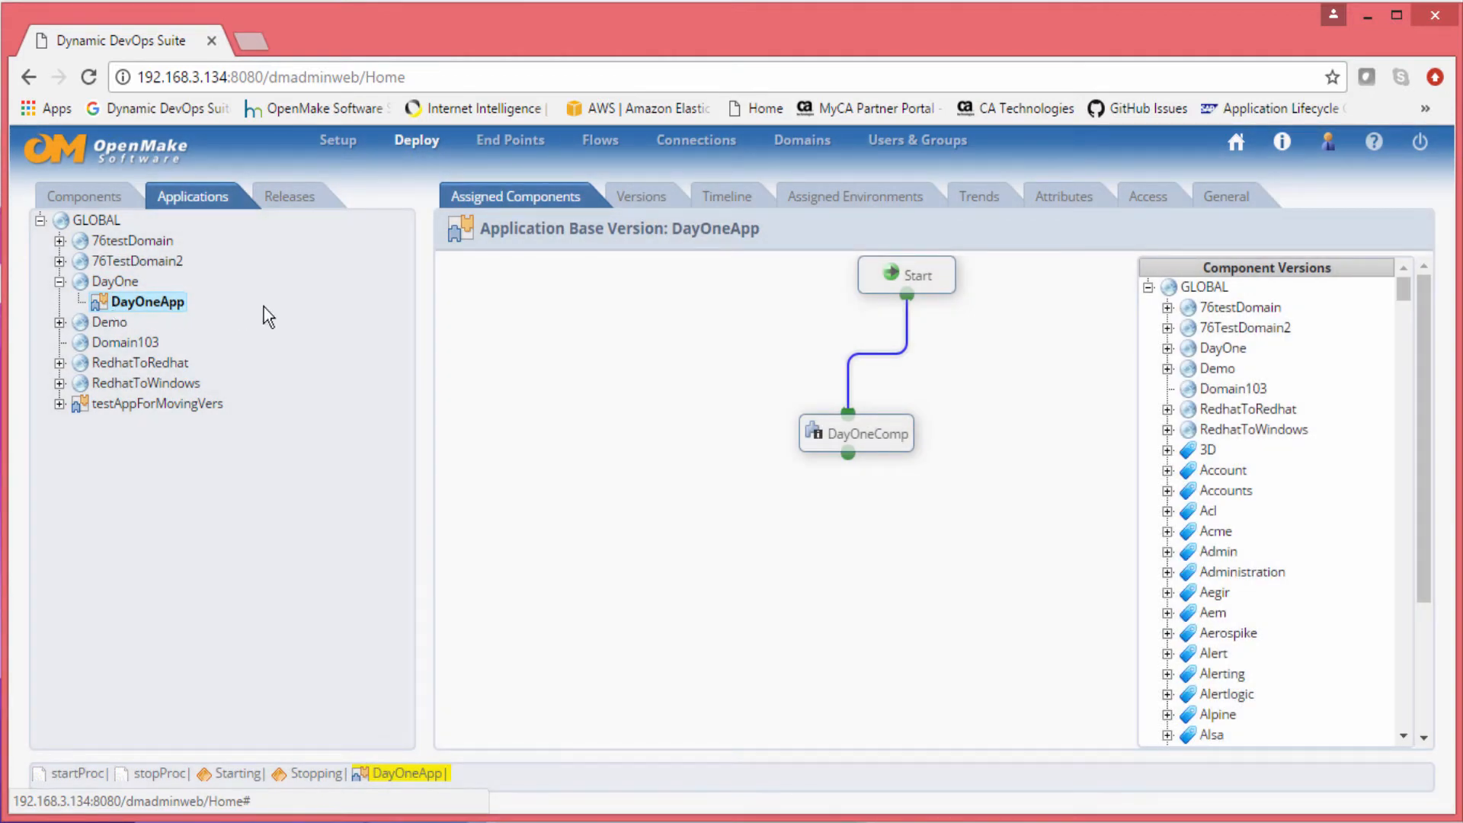
click(1227, 211)
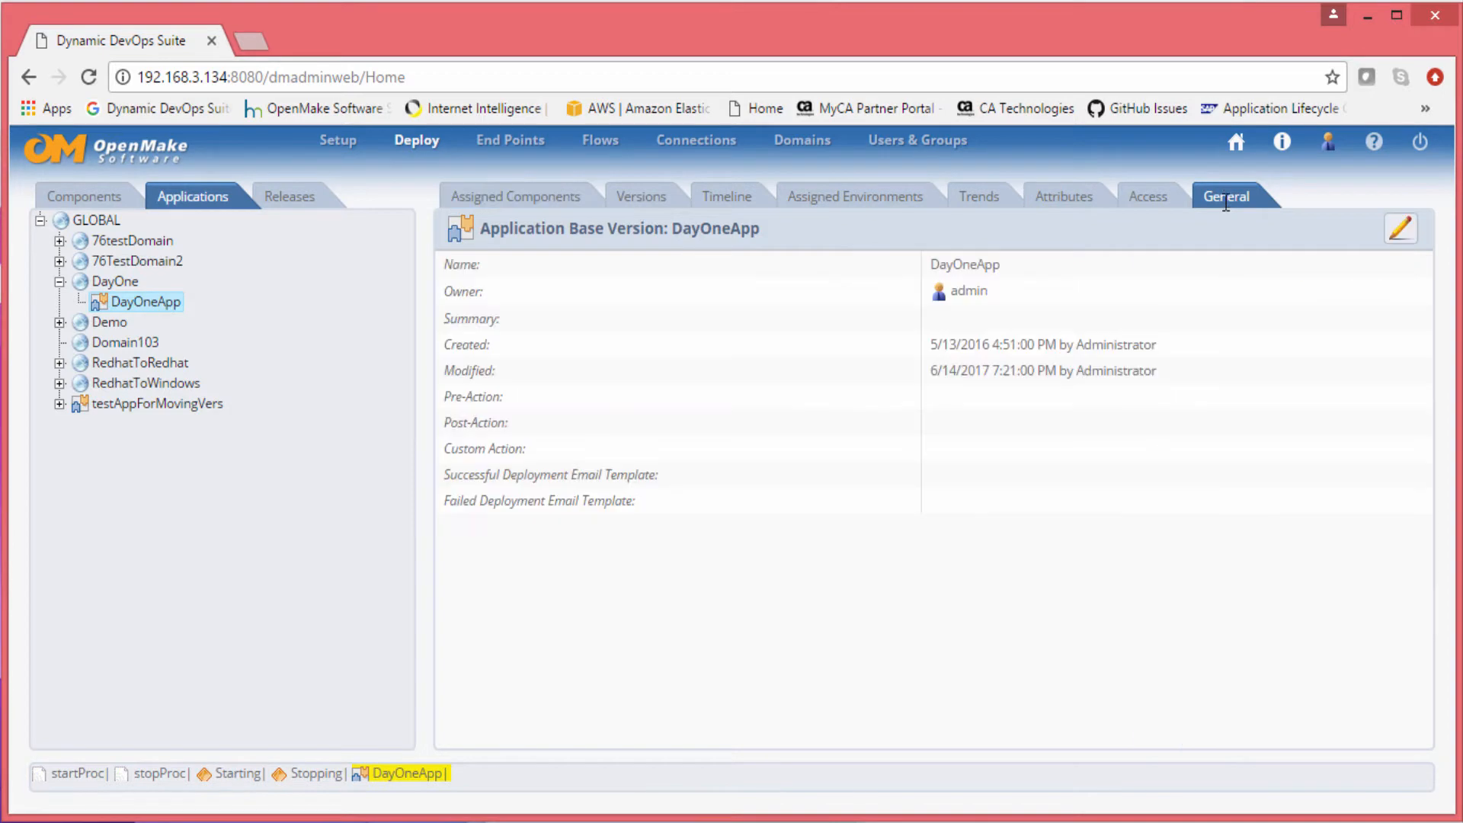
click(1399, 235)
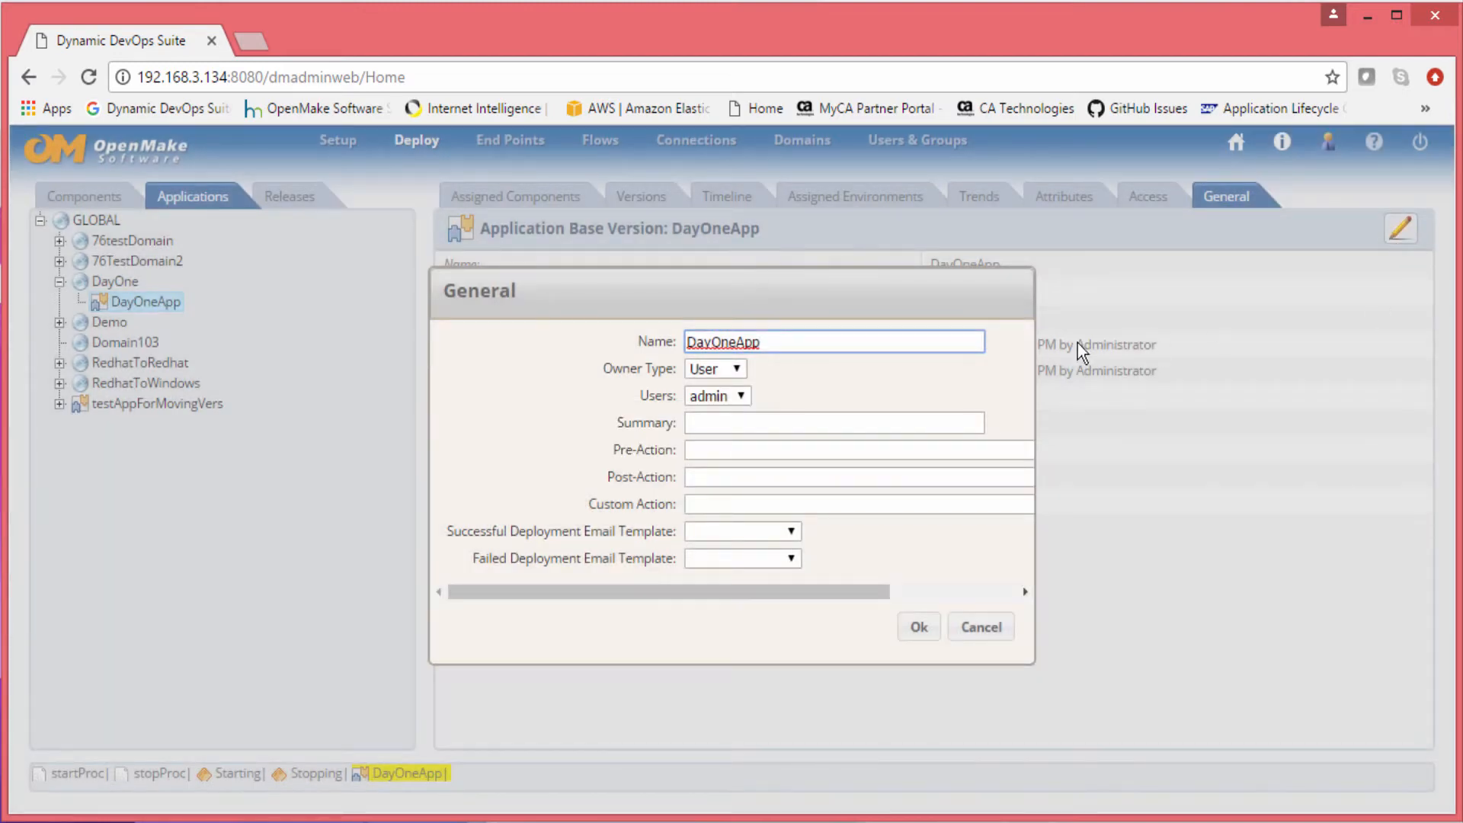
click(759, 455)
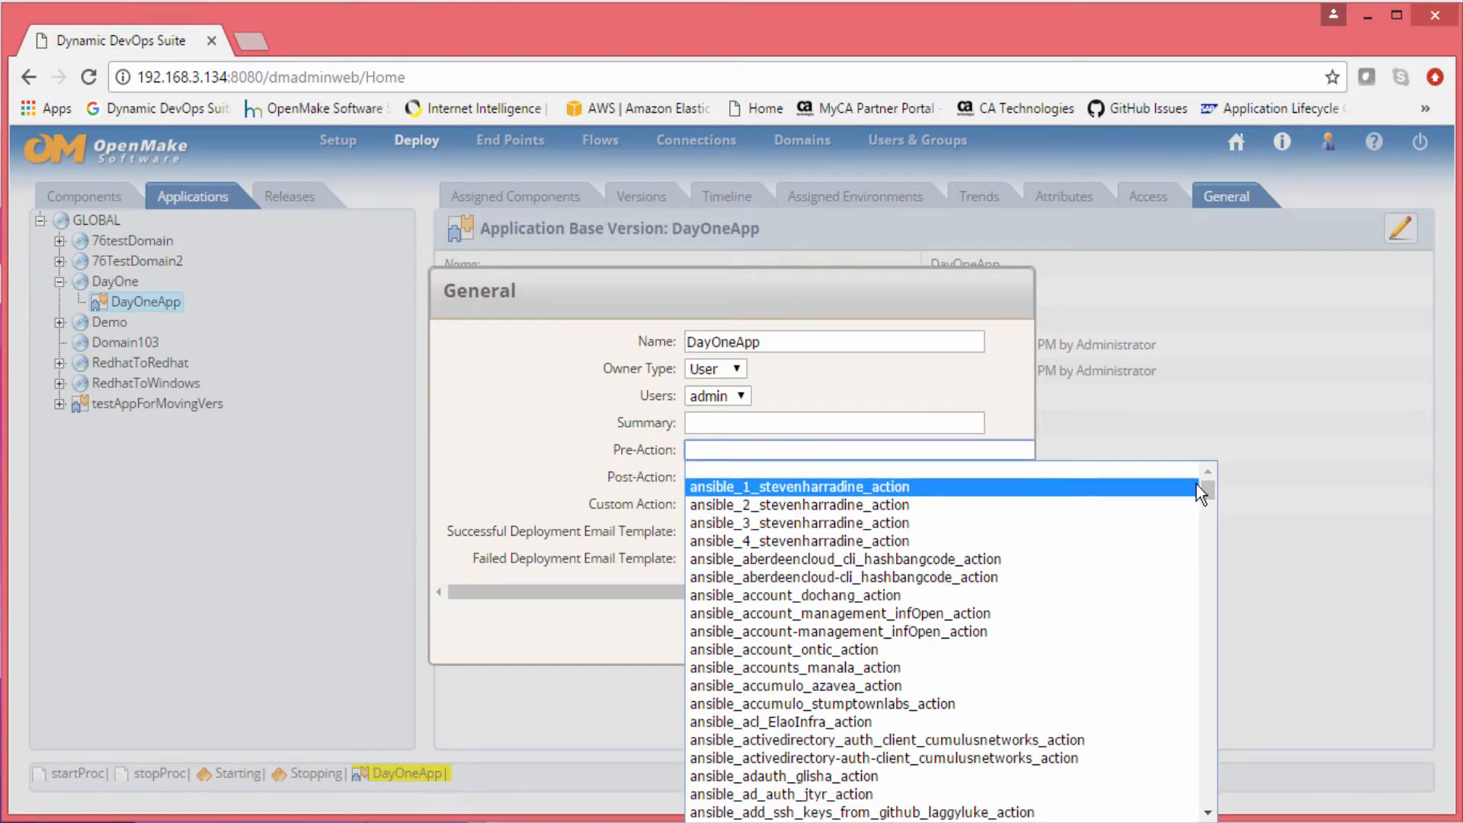
drag(1200, 483, 1204, 793)
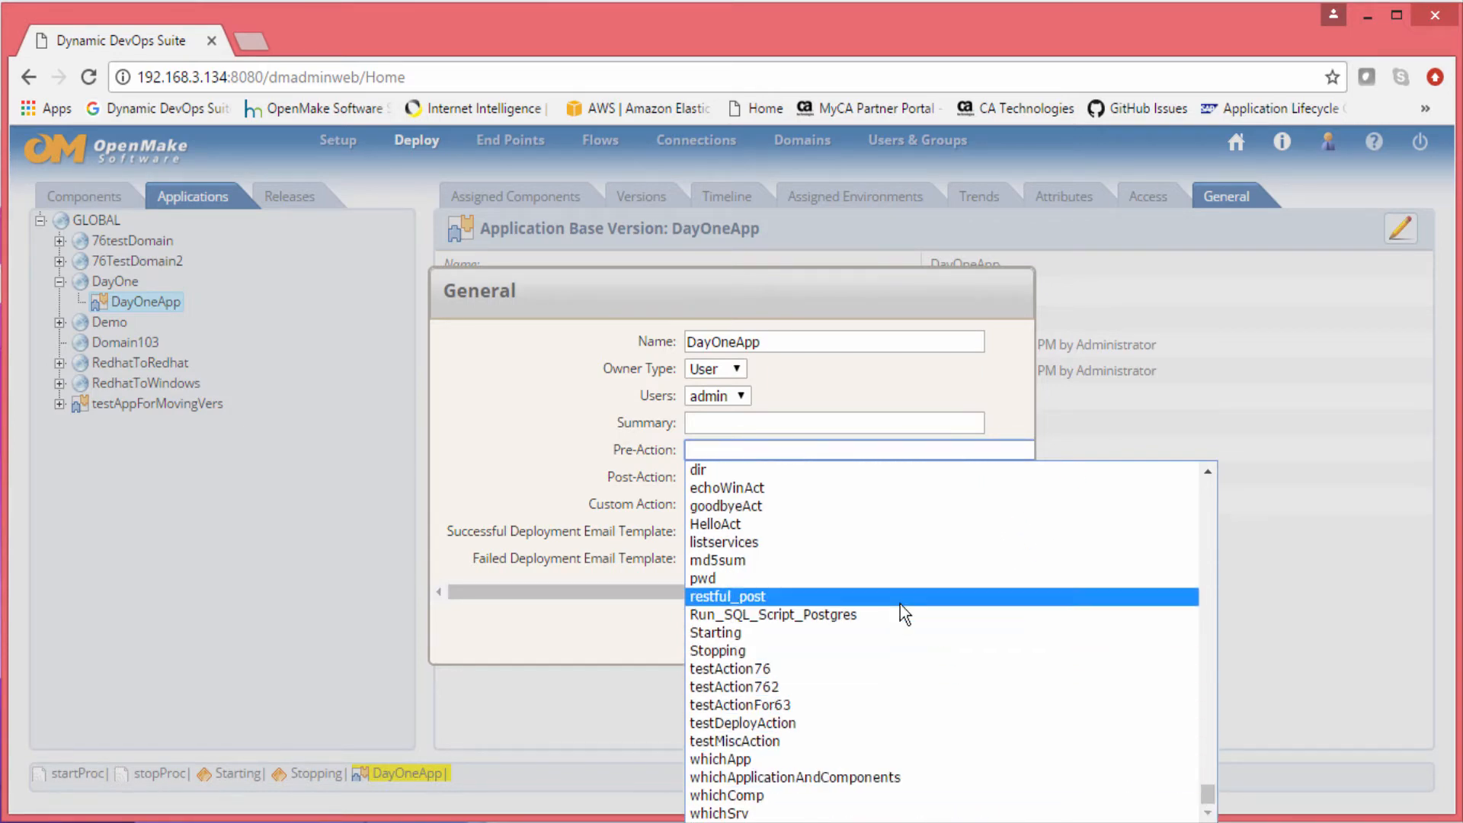
scroll(899, 604, up, 3)
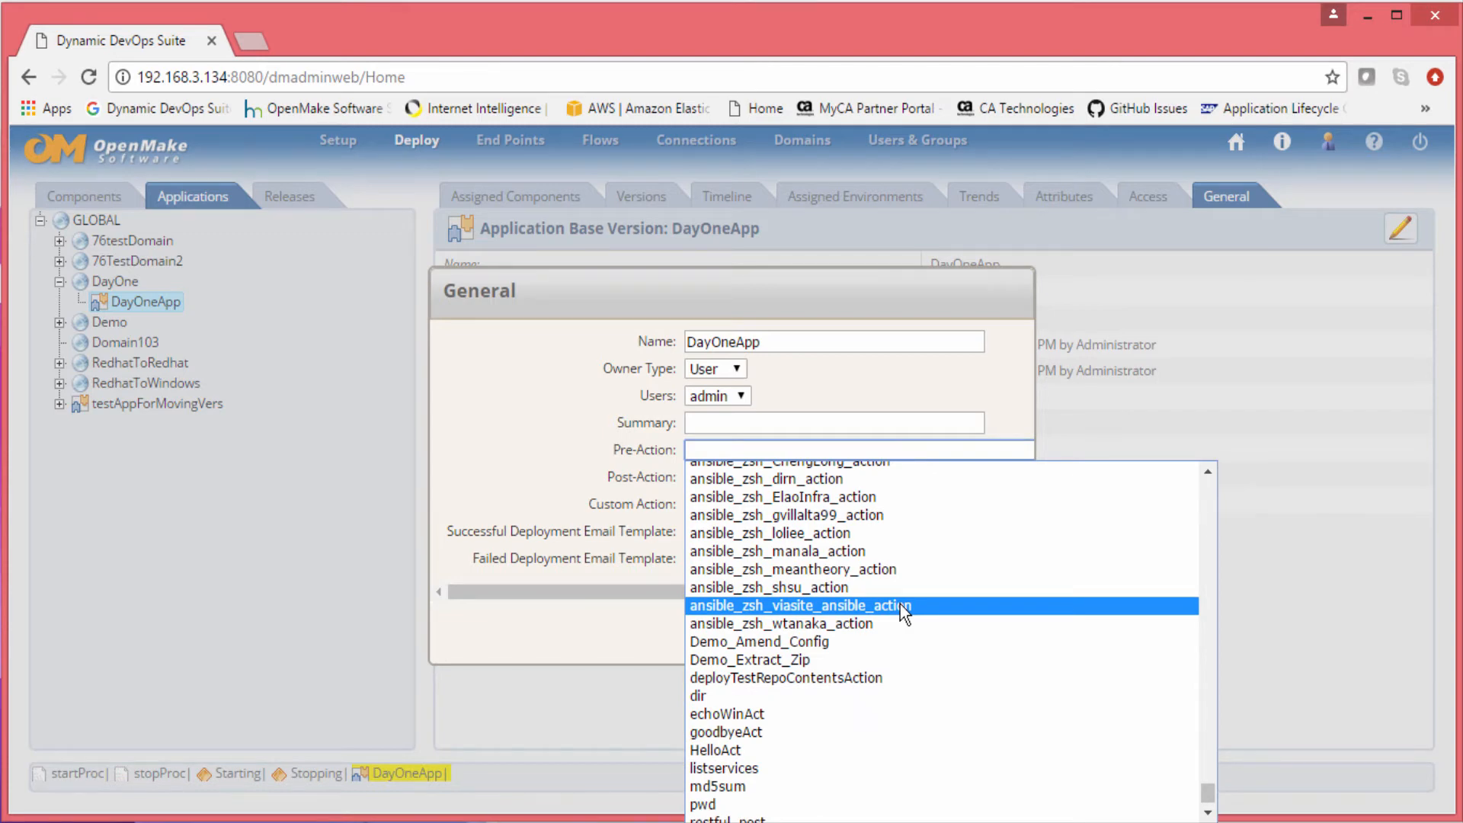
scroll(899, 605, down, 3)
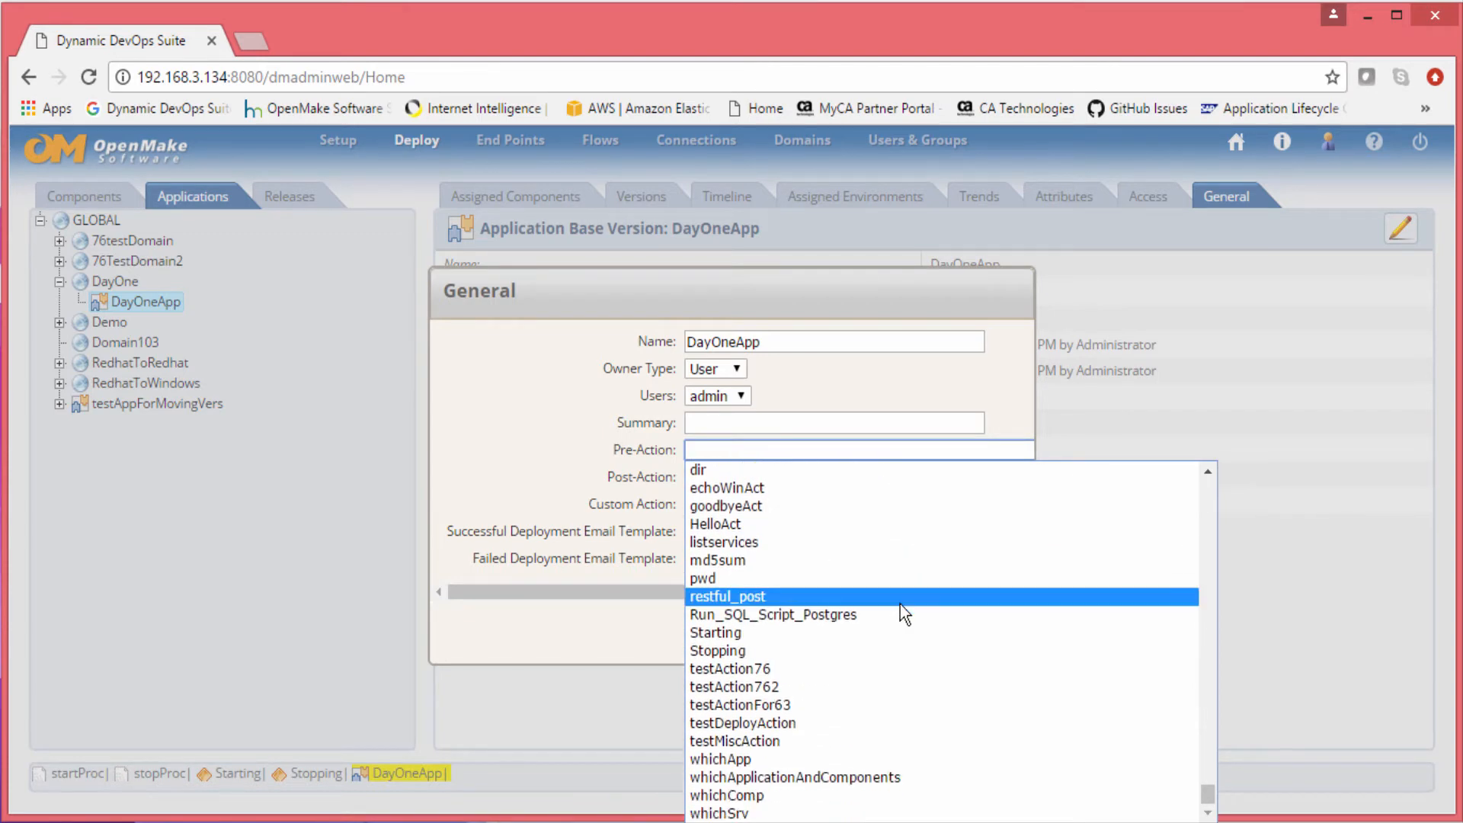
click(733, 633)
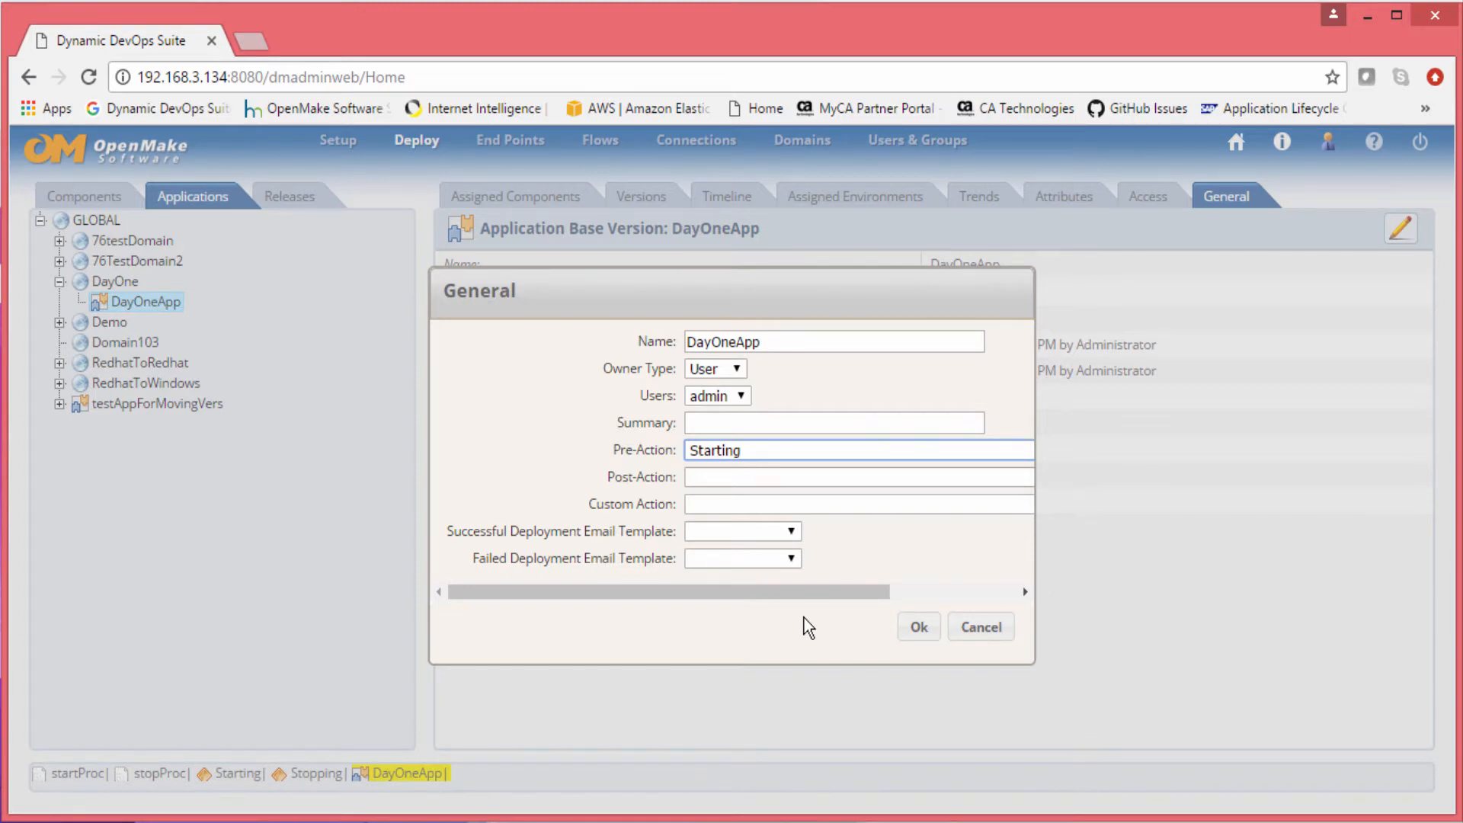
Step: Choose Stopping as DayOneApp's post-action and save the application's general details
click(743, 479)
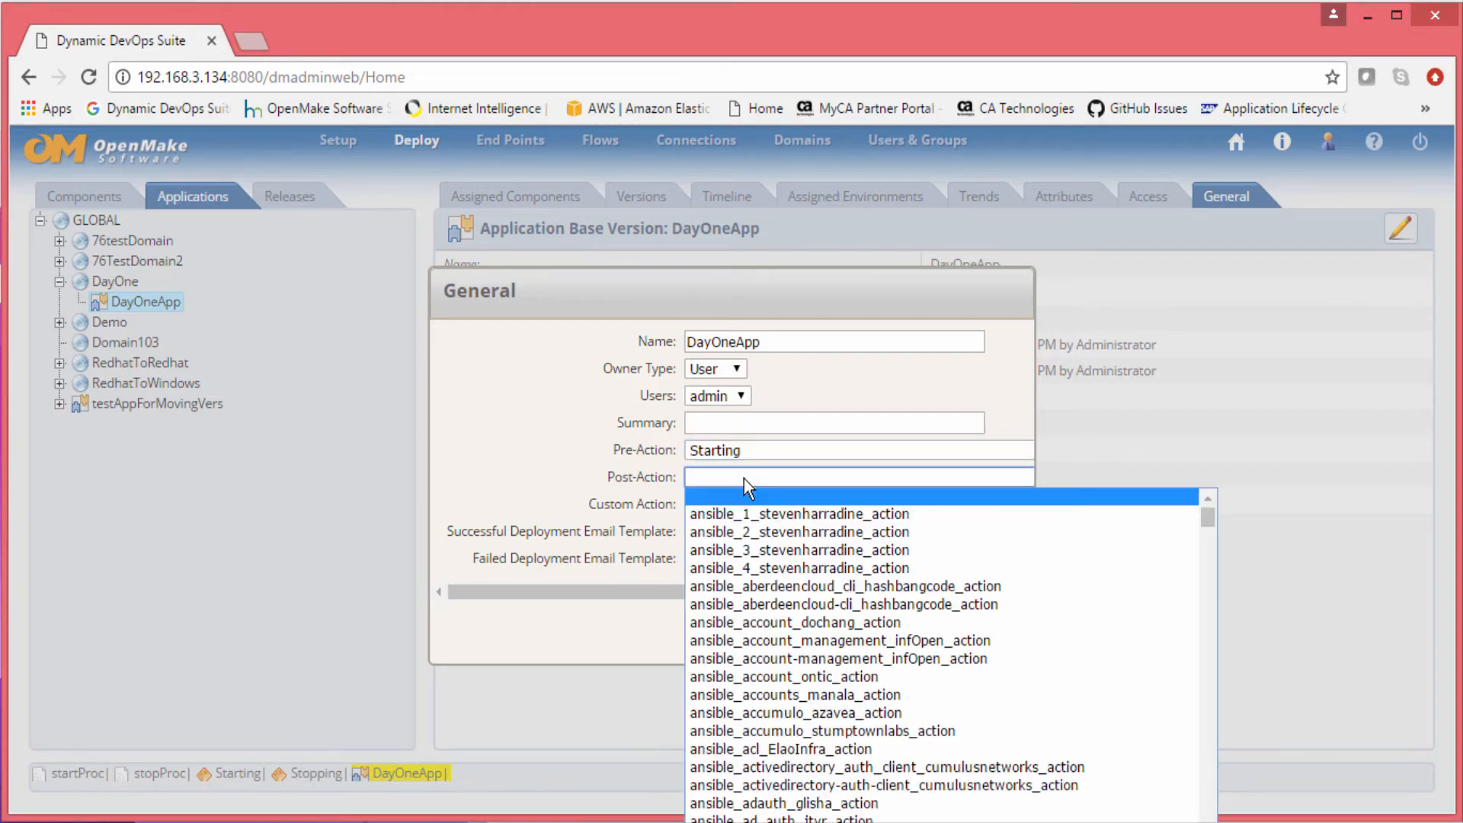
drag(1210, 519, 1200, 821)
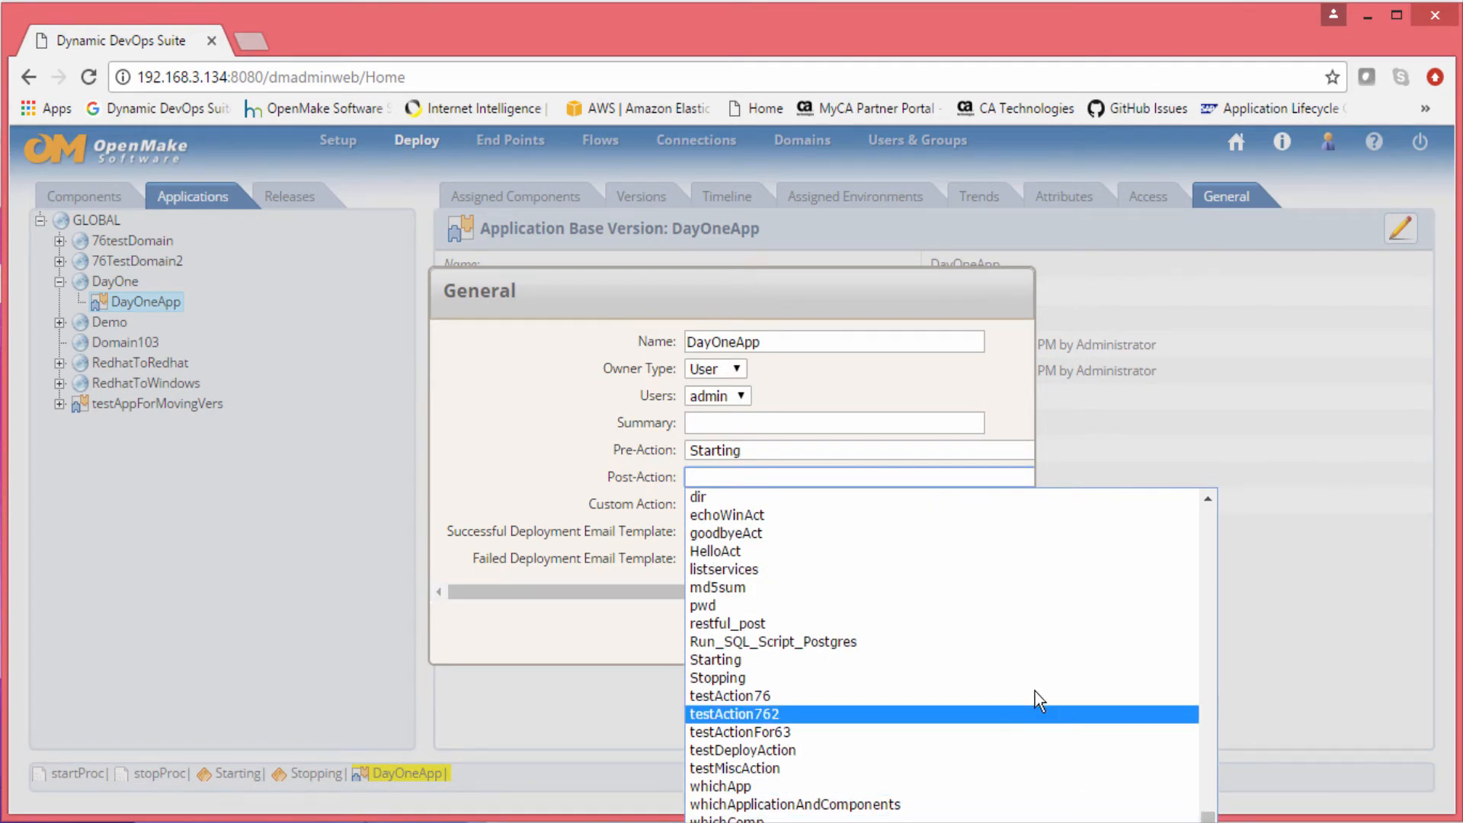
scroll(955, 615, up, 4)
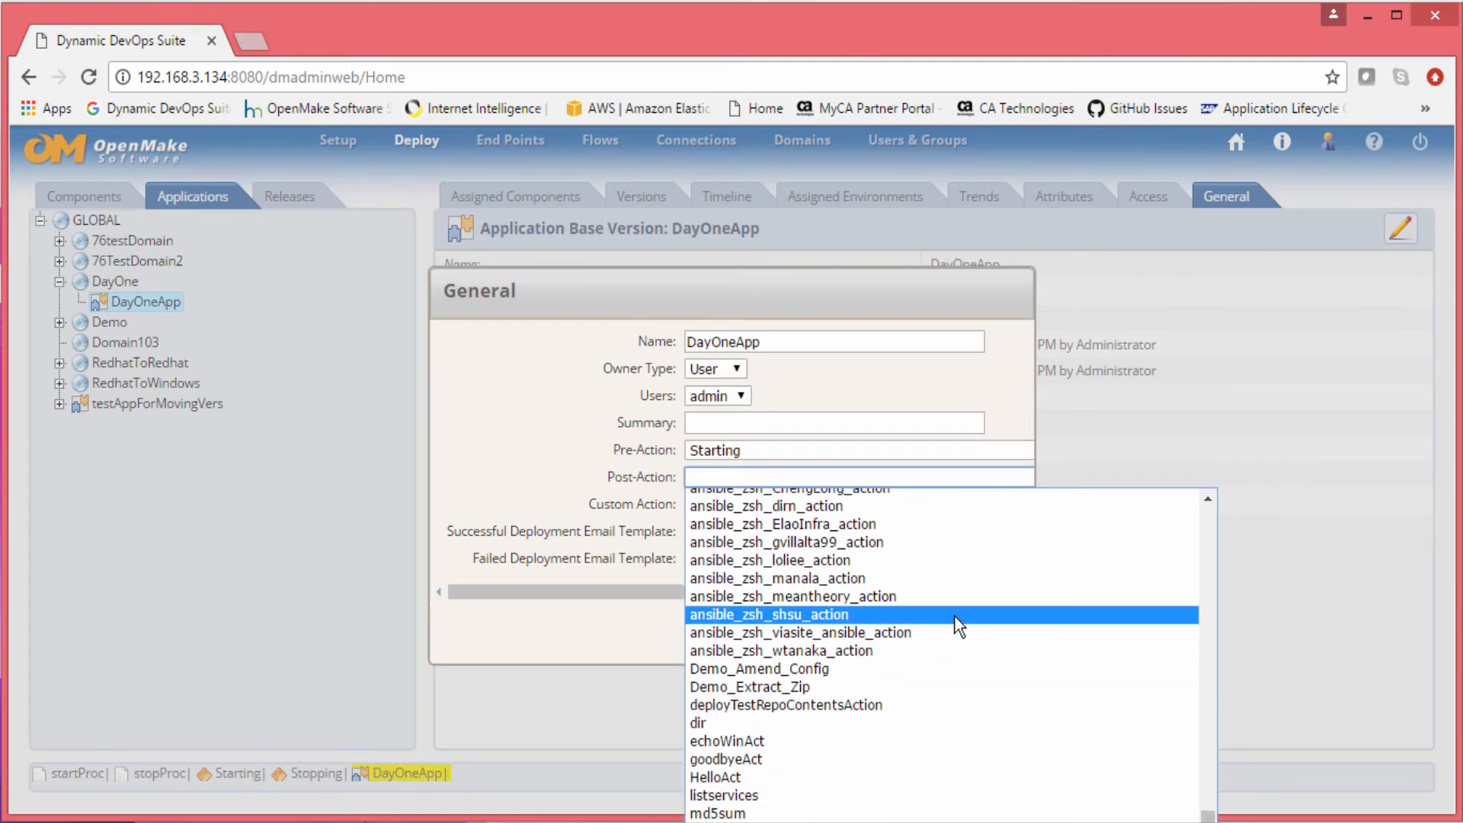
scroll(957, 624, down, 4)
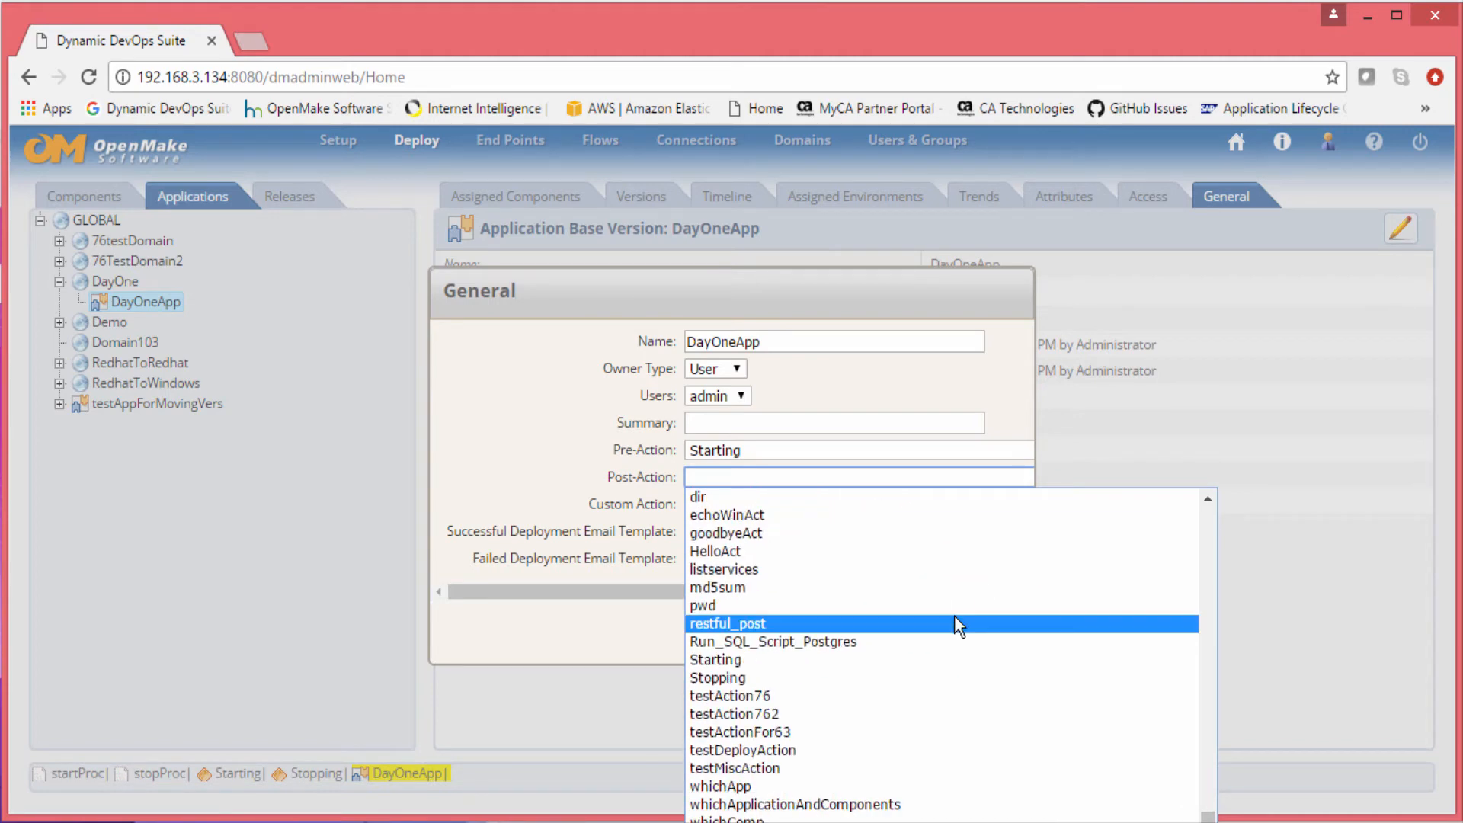
click(736, 678)
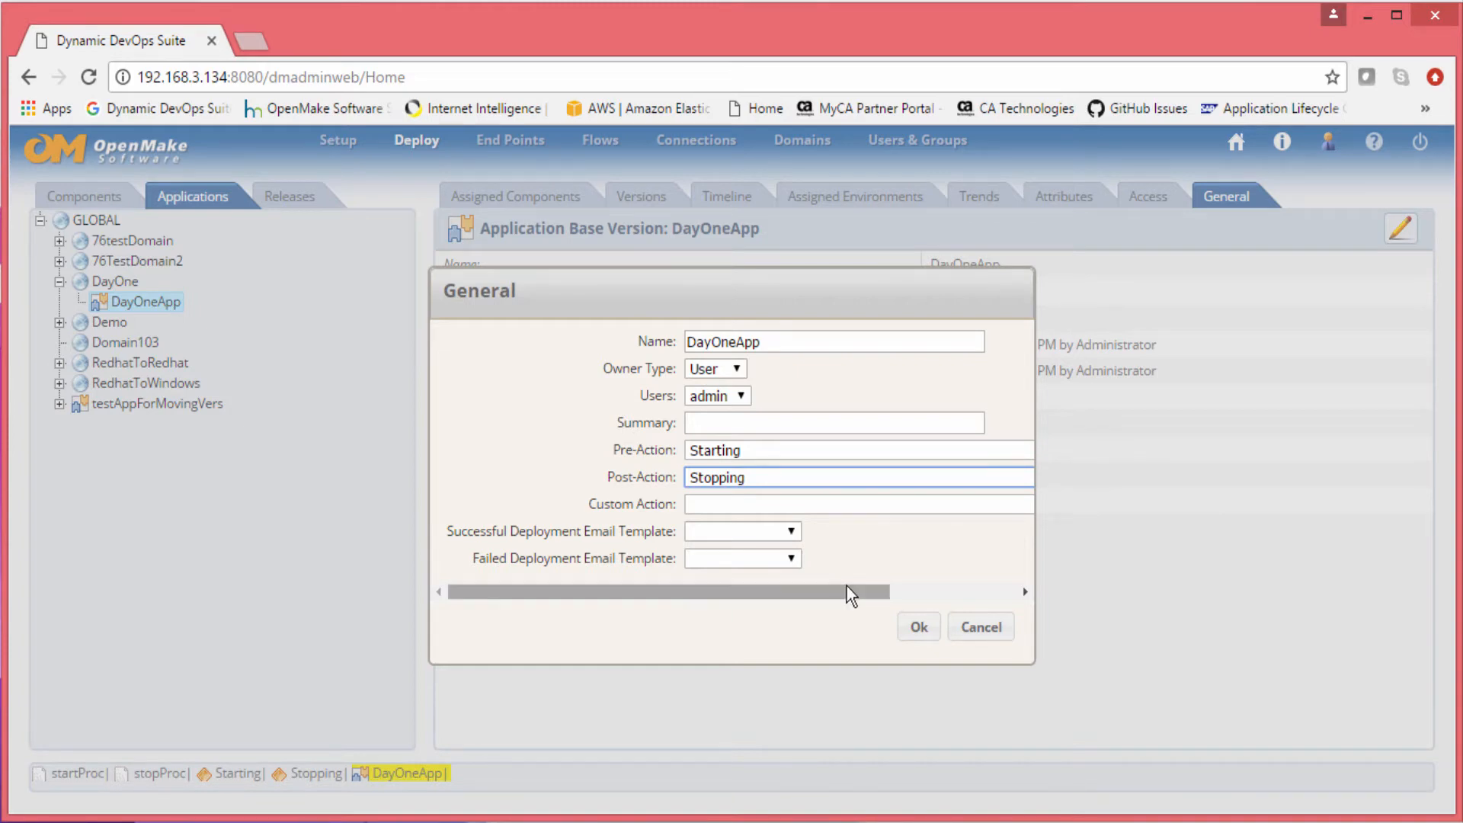
click(915, 625)
click(917, 629)
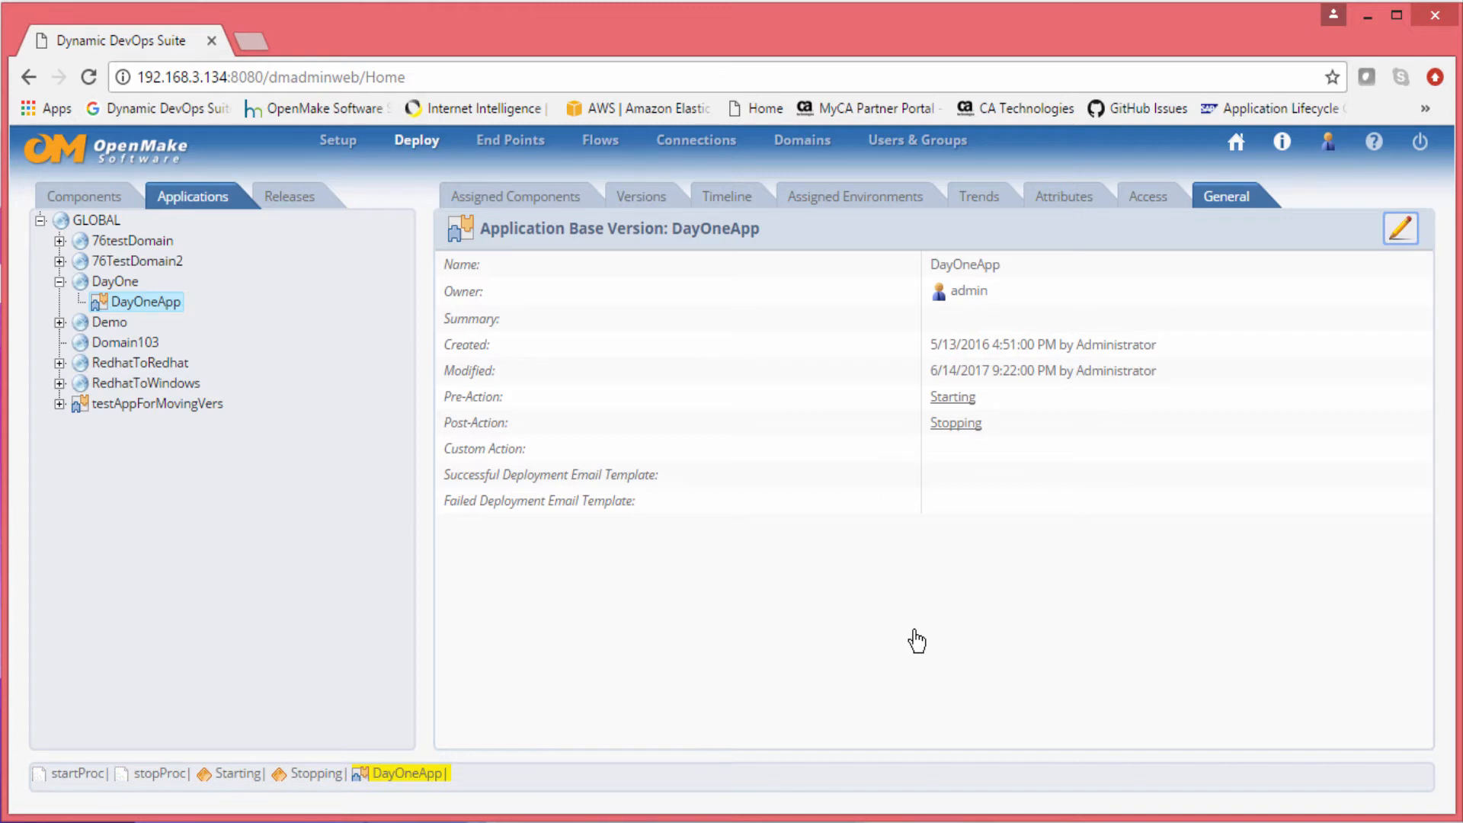
Step: Deploy DayOneApp to the DayOneEnv environment with FHDeploy
right_click(130, 305)
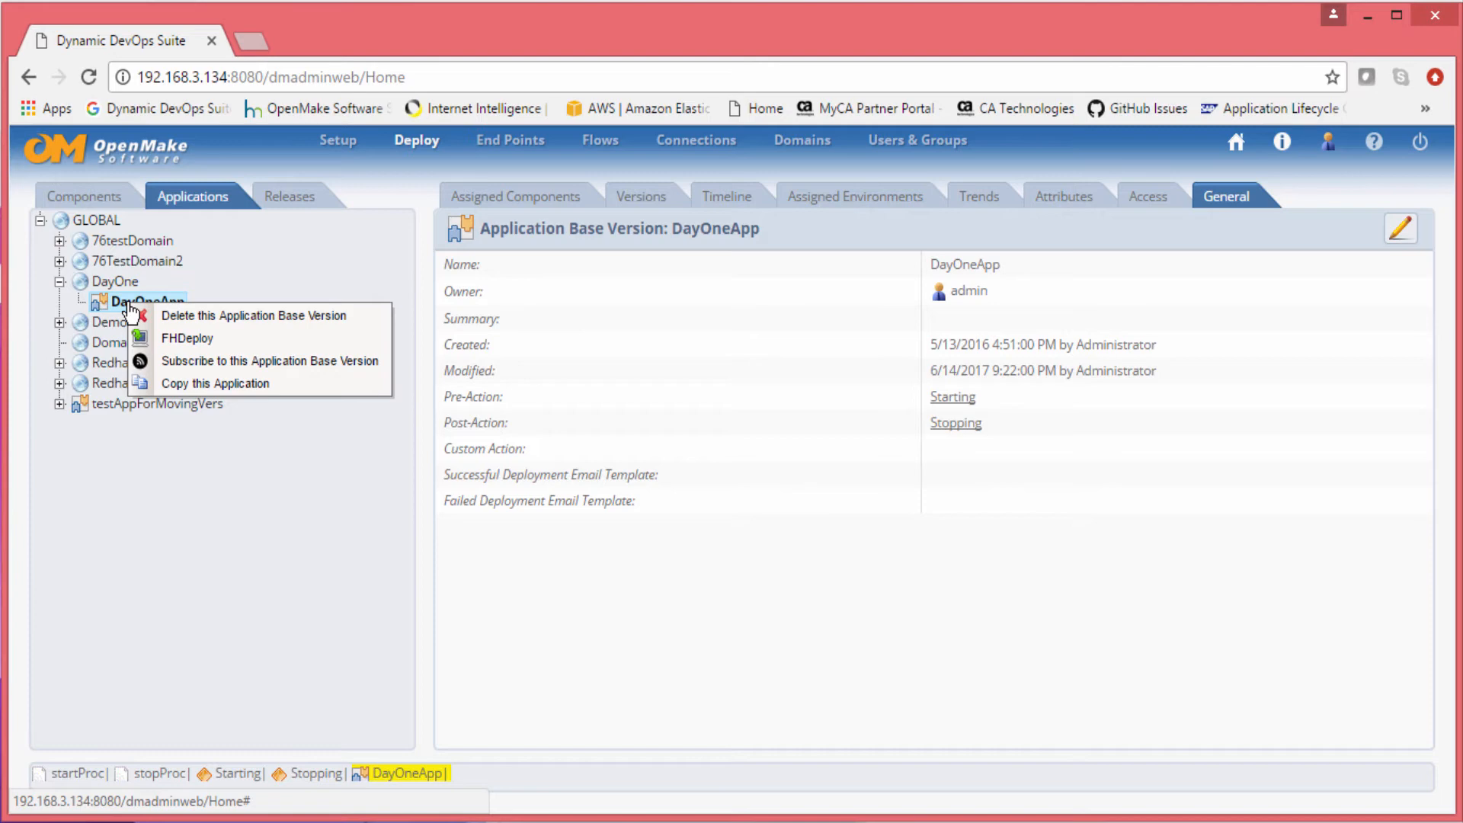
click(183, 339)
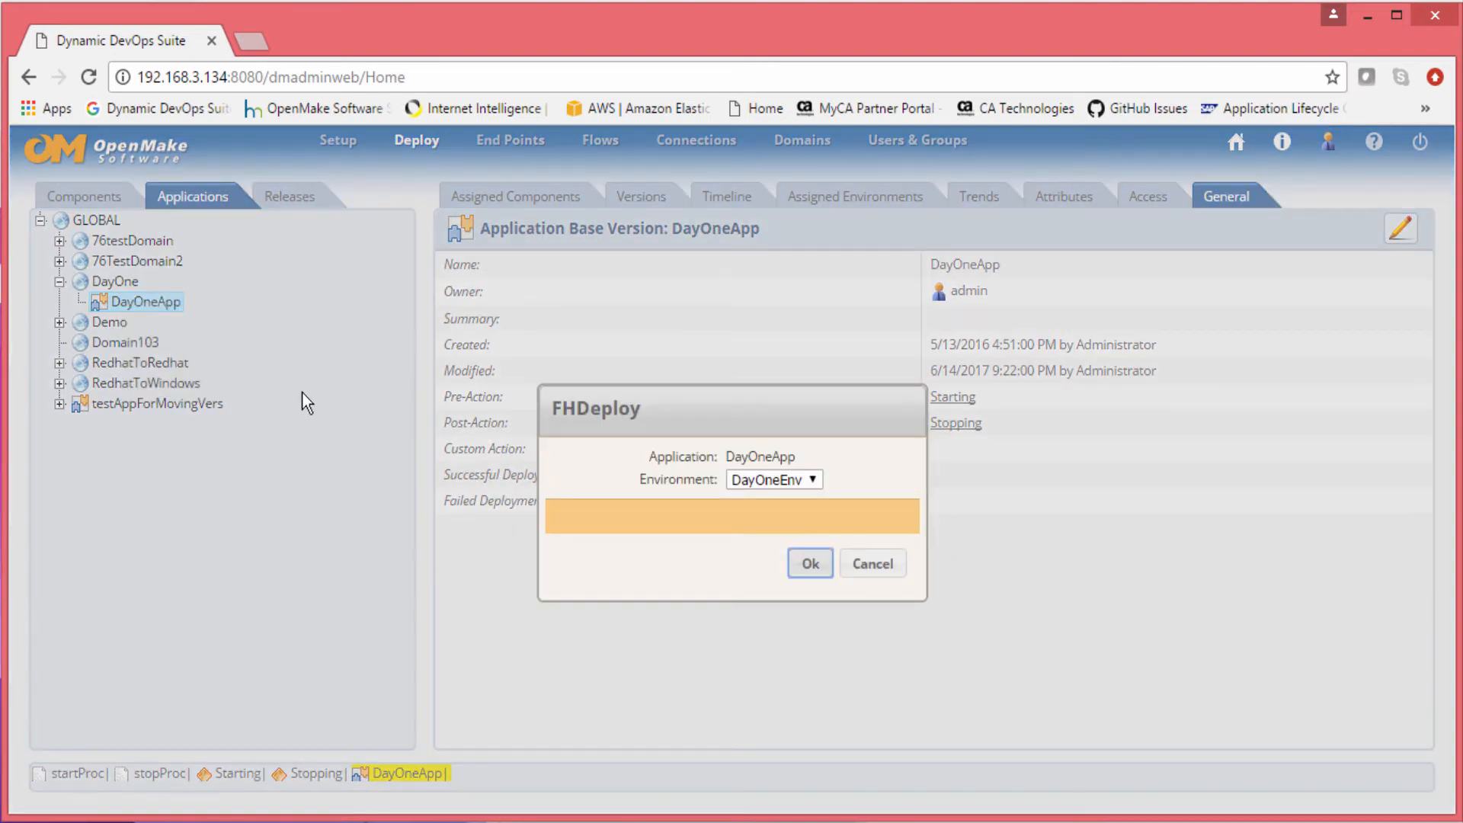
click(794, 483)
click(794, 483)
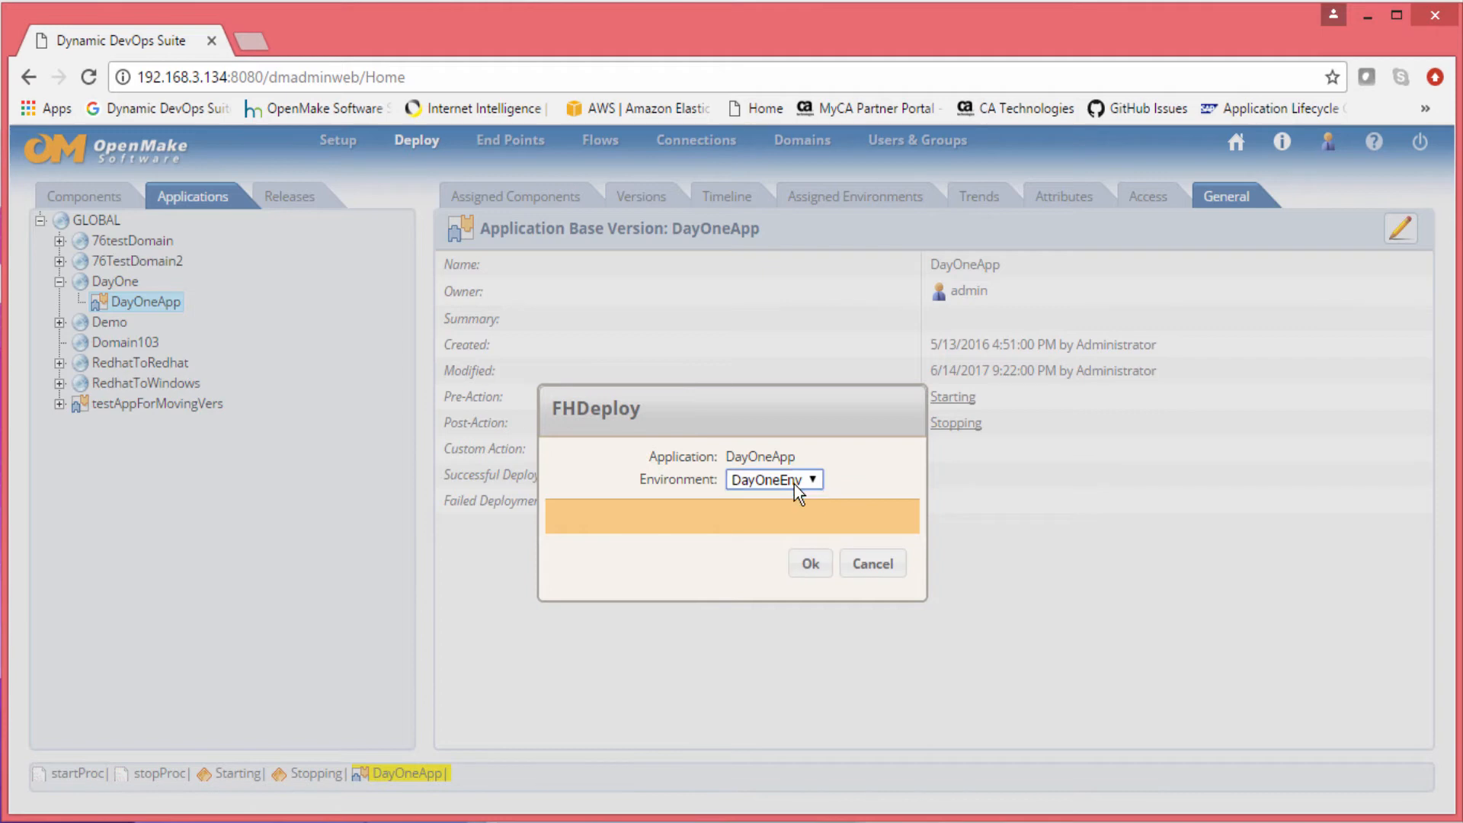
click(807, 568)
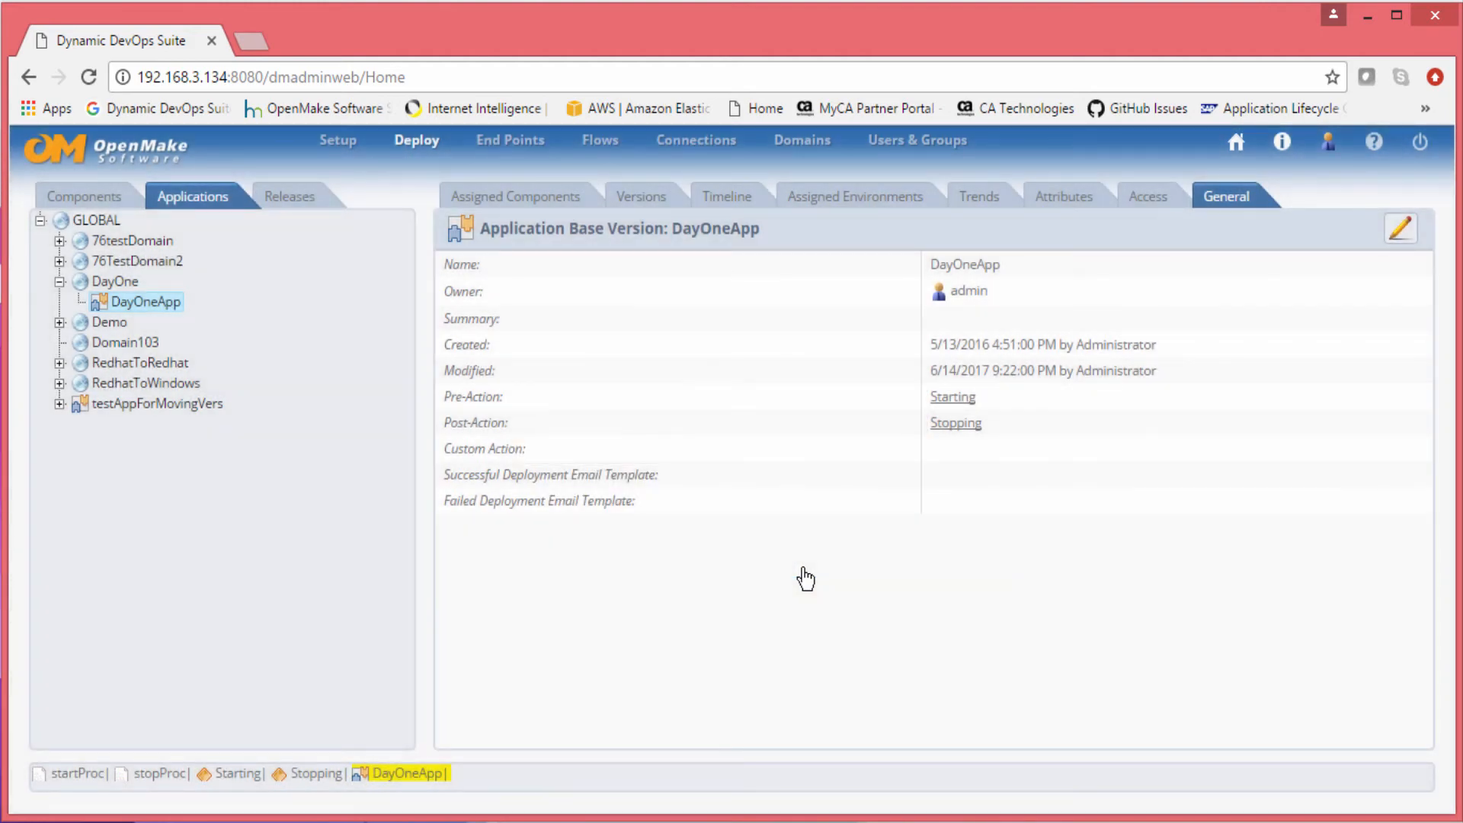
Step: Examine the deployed files and the log of DayOneApp's latest deployment from its timeline
click(721, 198)
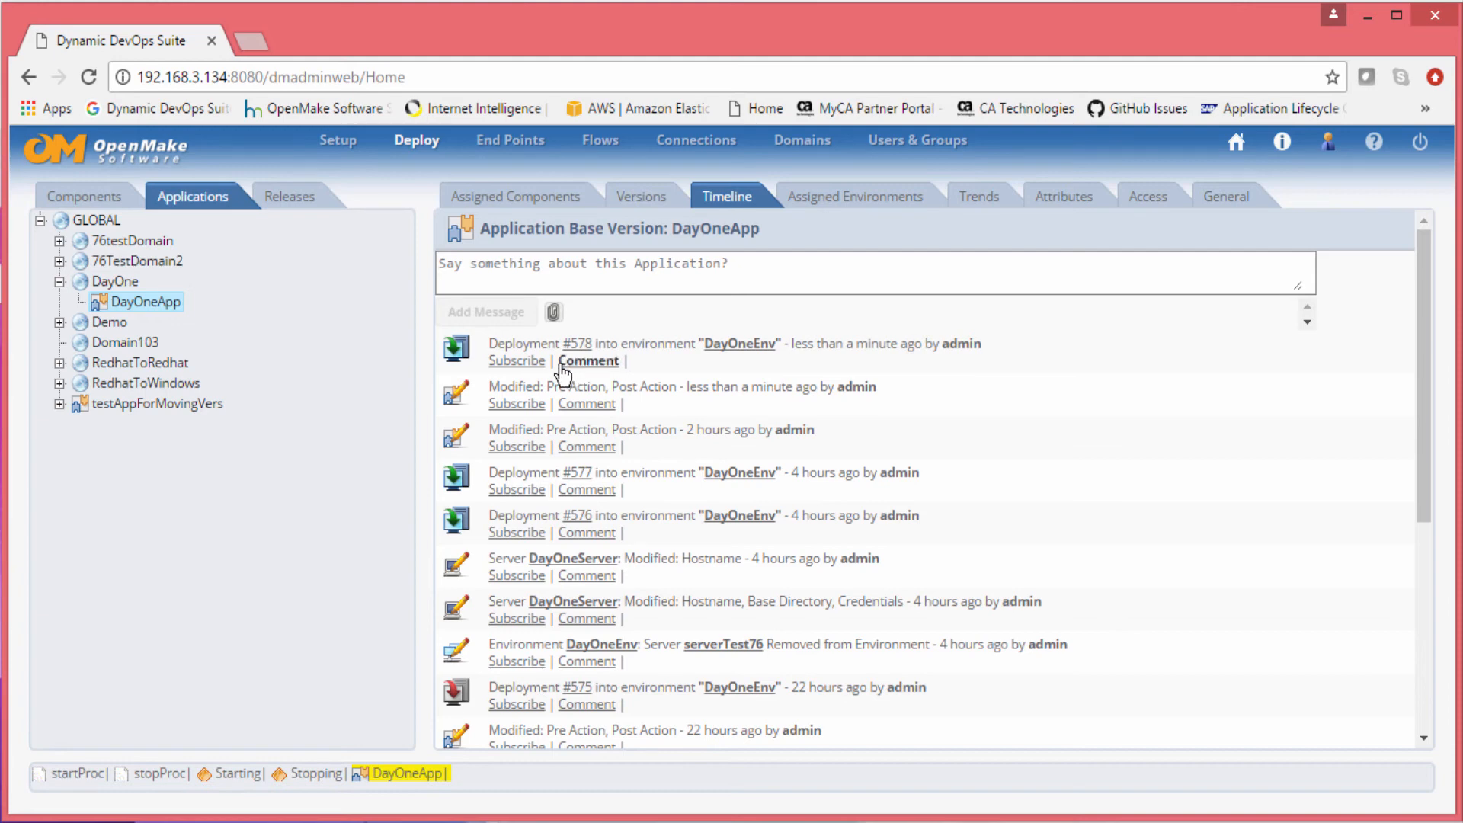
click(578, 343)
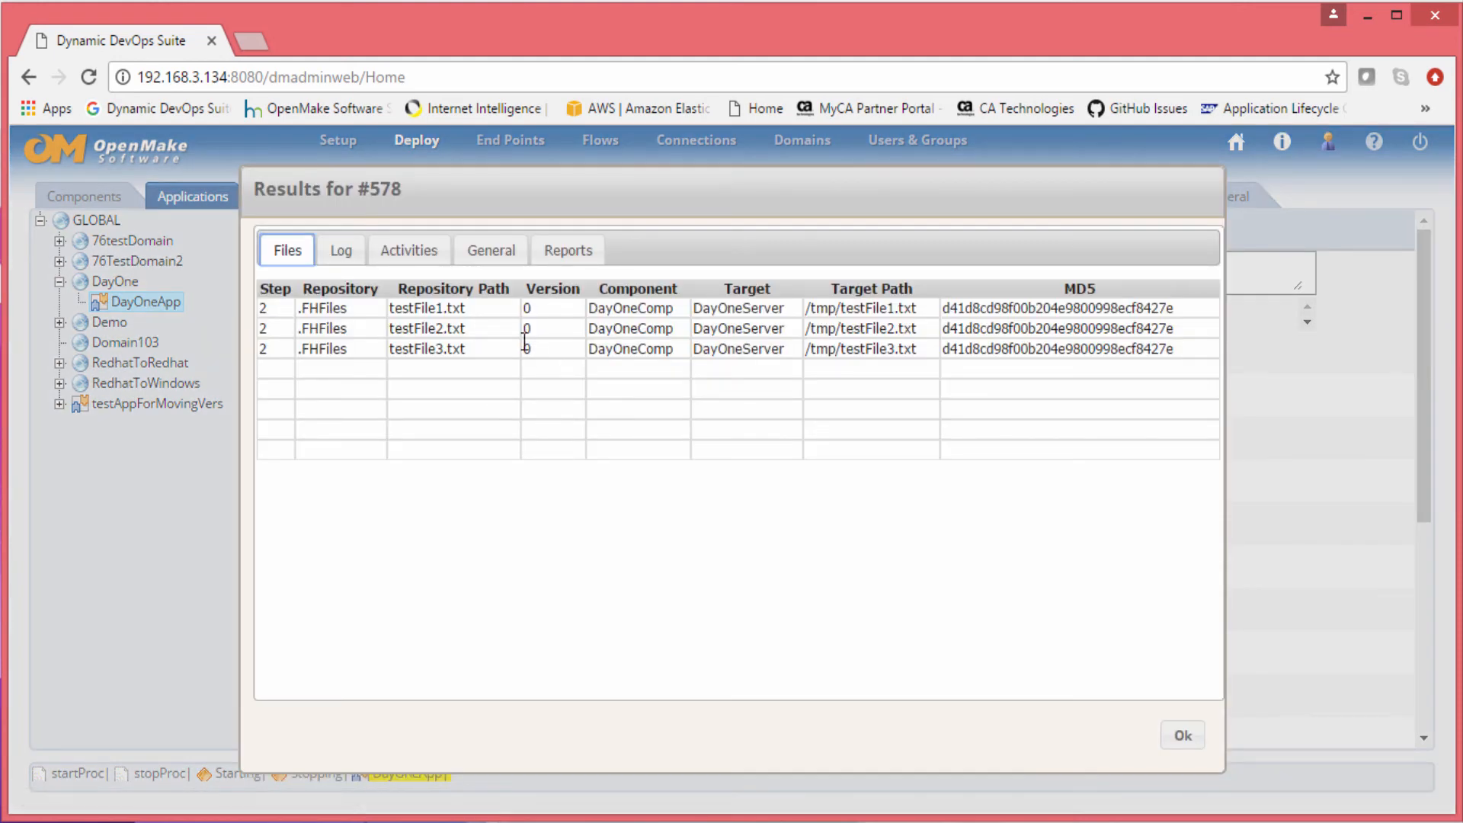
click(336, 253)
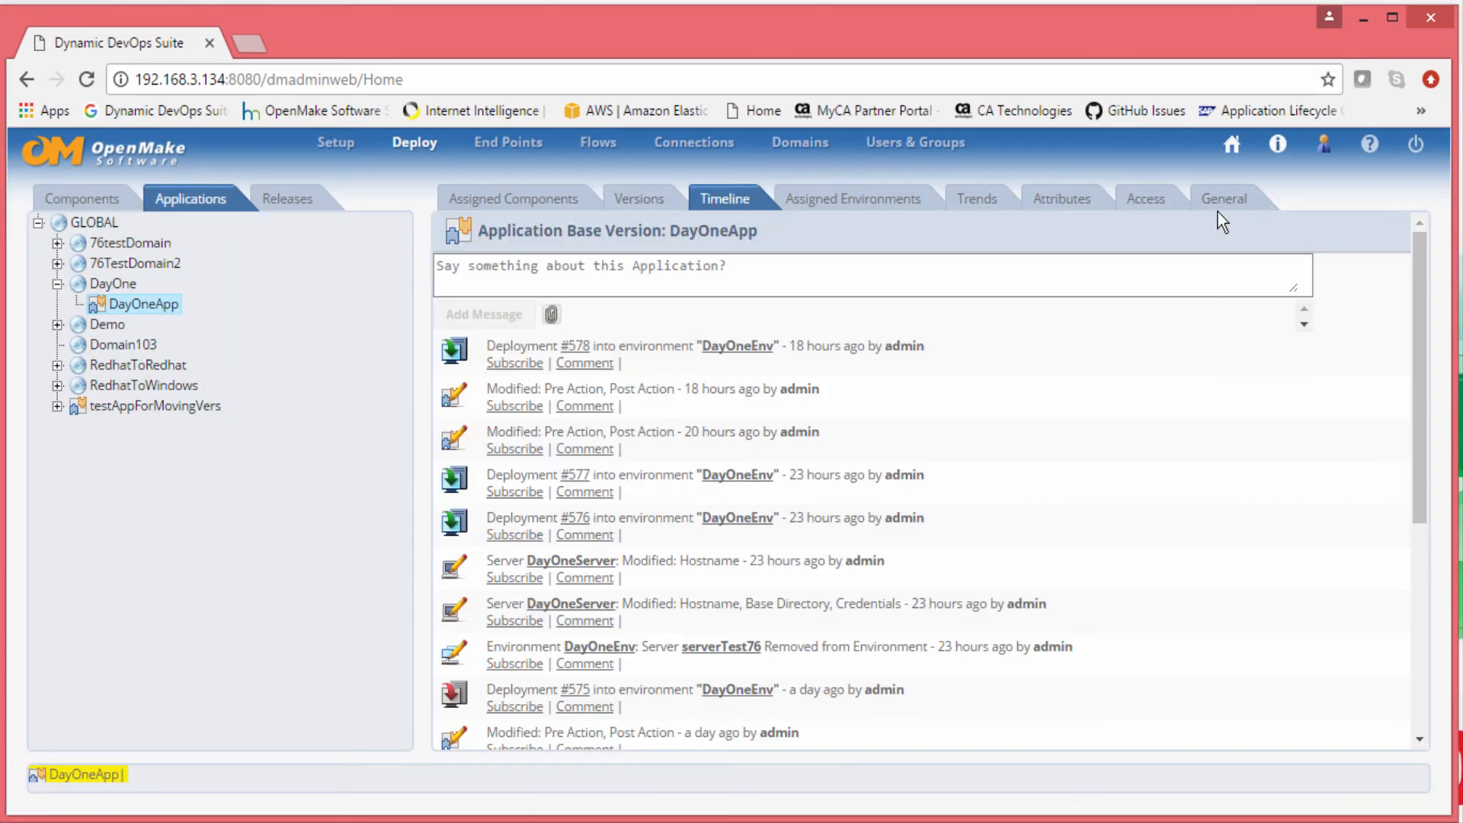
Step: Look through the available custom actions in DayOneApp's general details, then leave without saving any change
click(1219, 202)
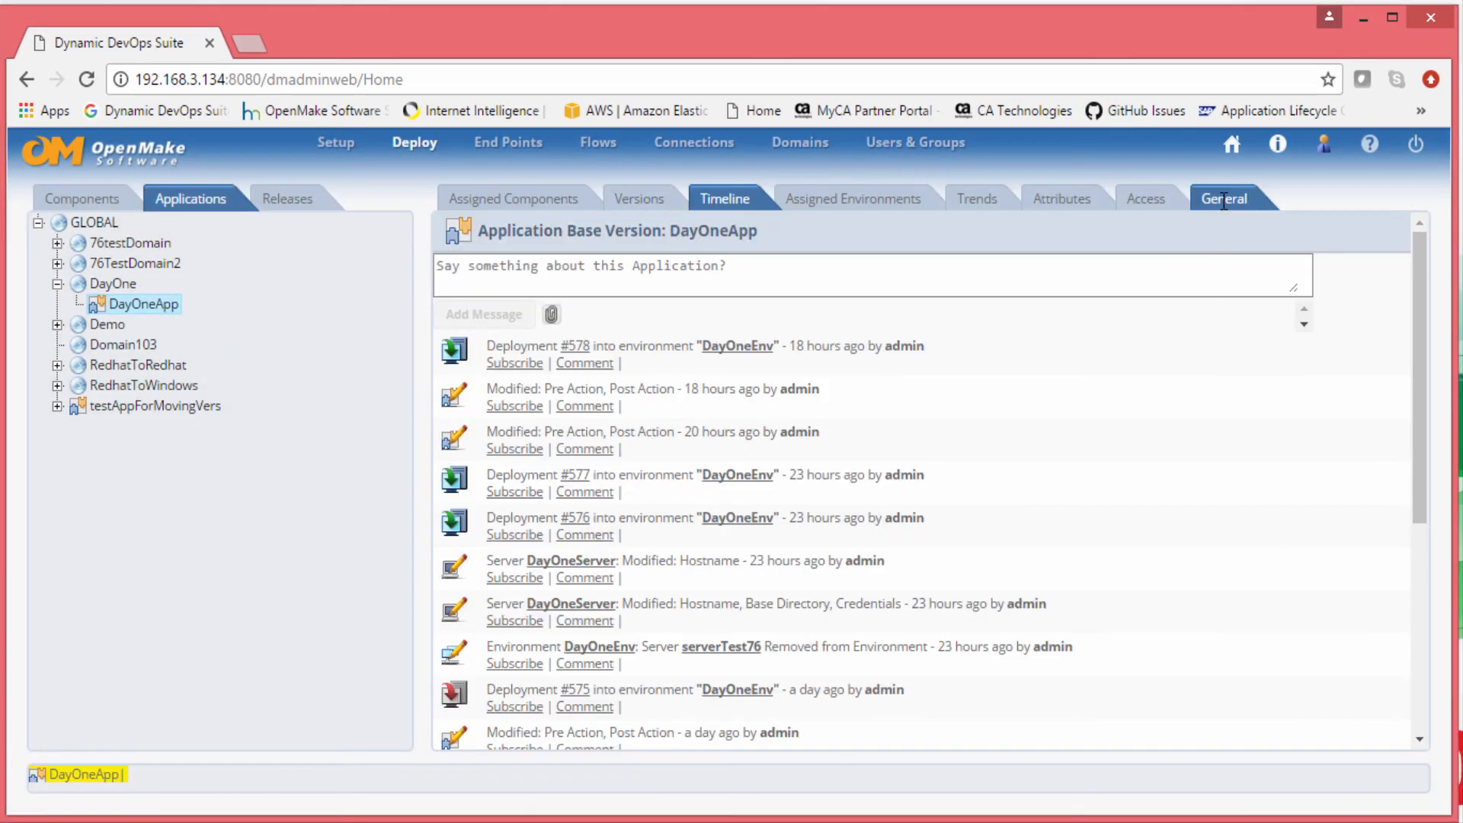
click(1398, 232)
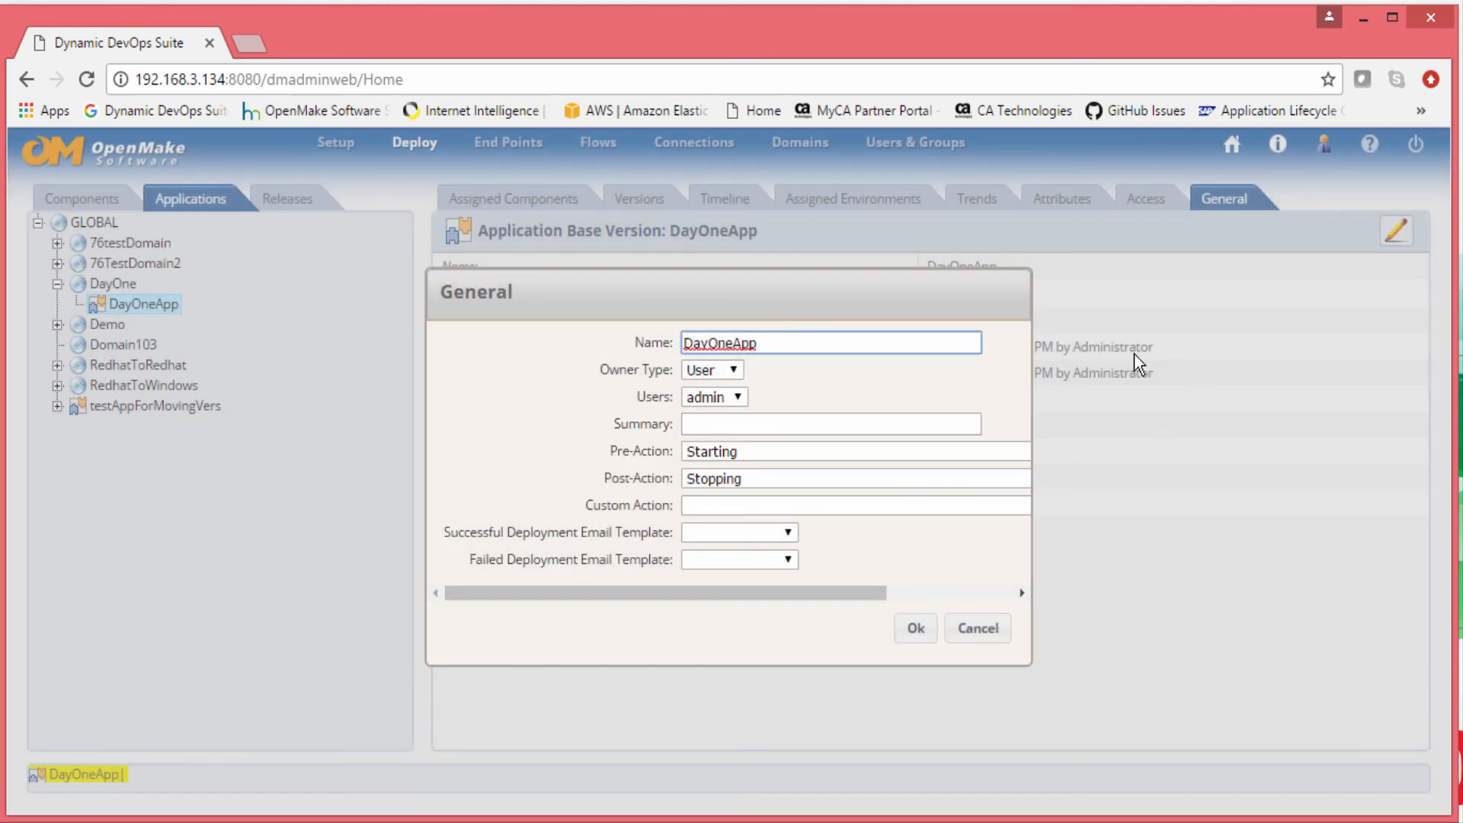
click(730, 506)
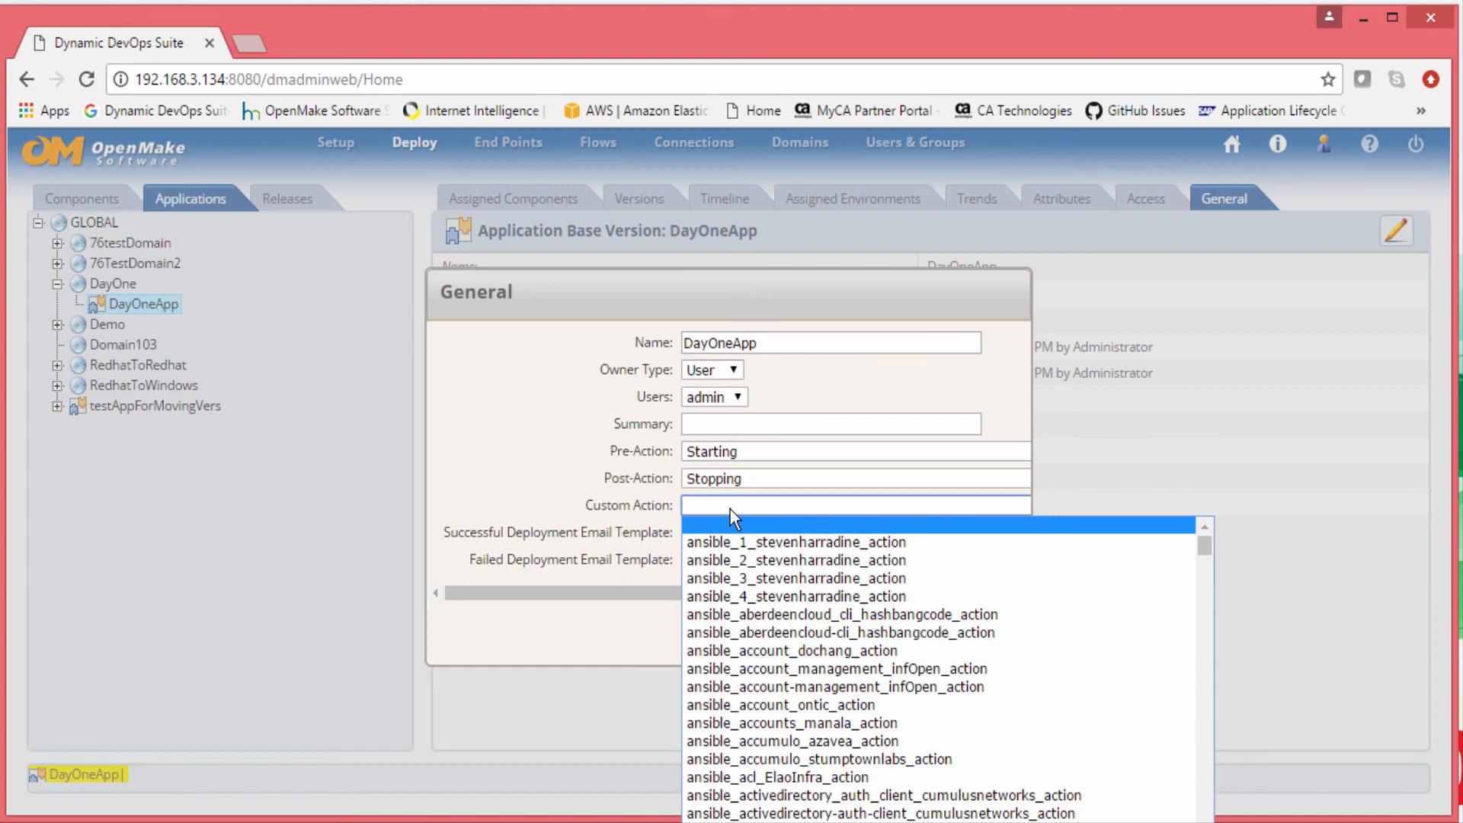
click(1195, 455)
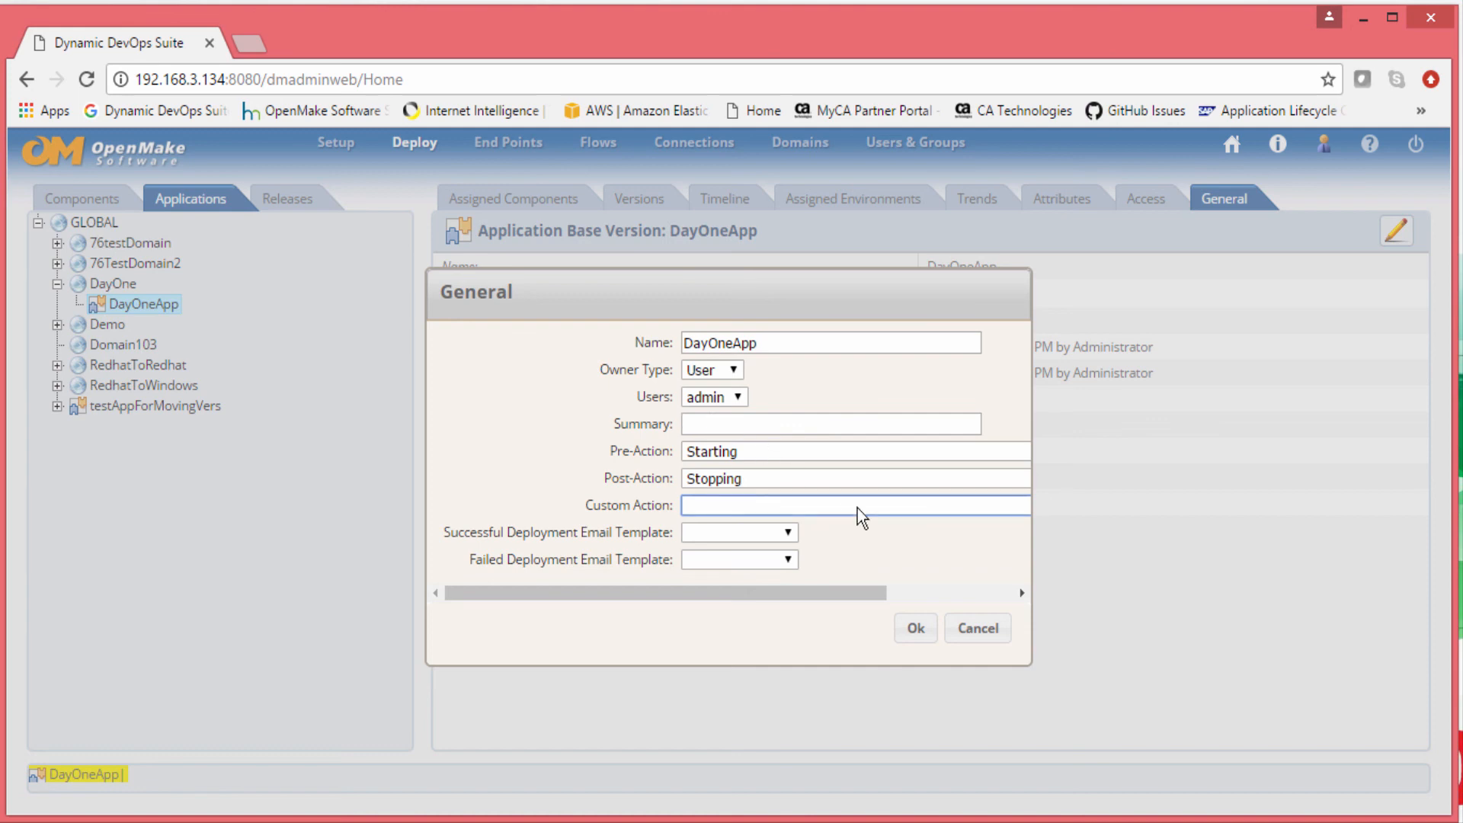
click(974, 629)
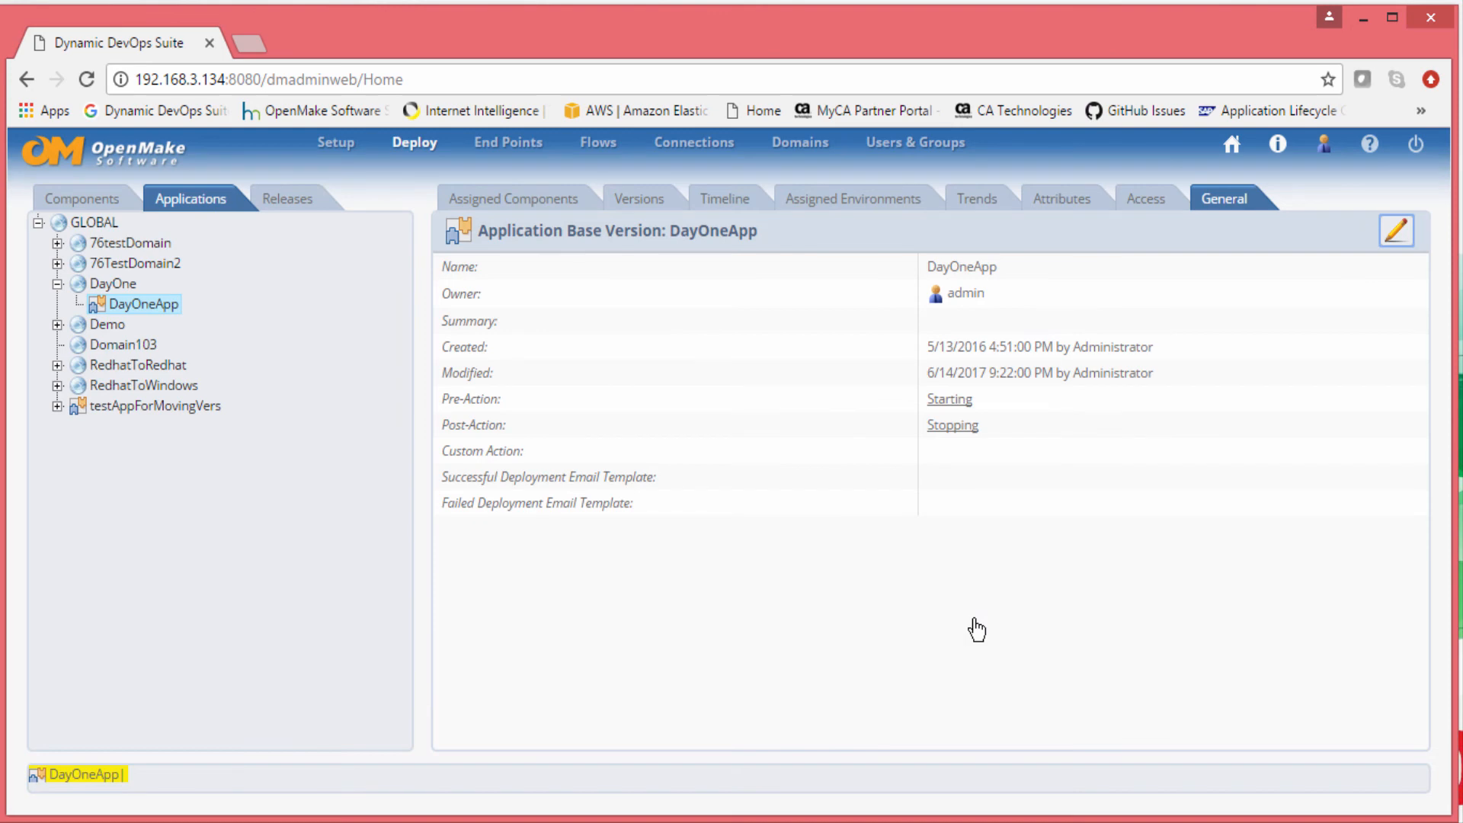